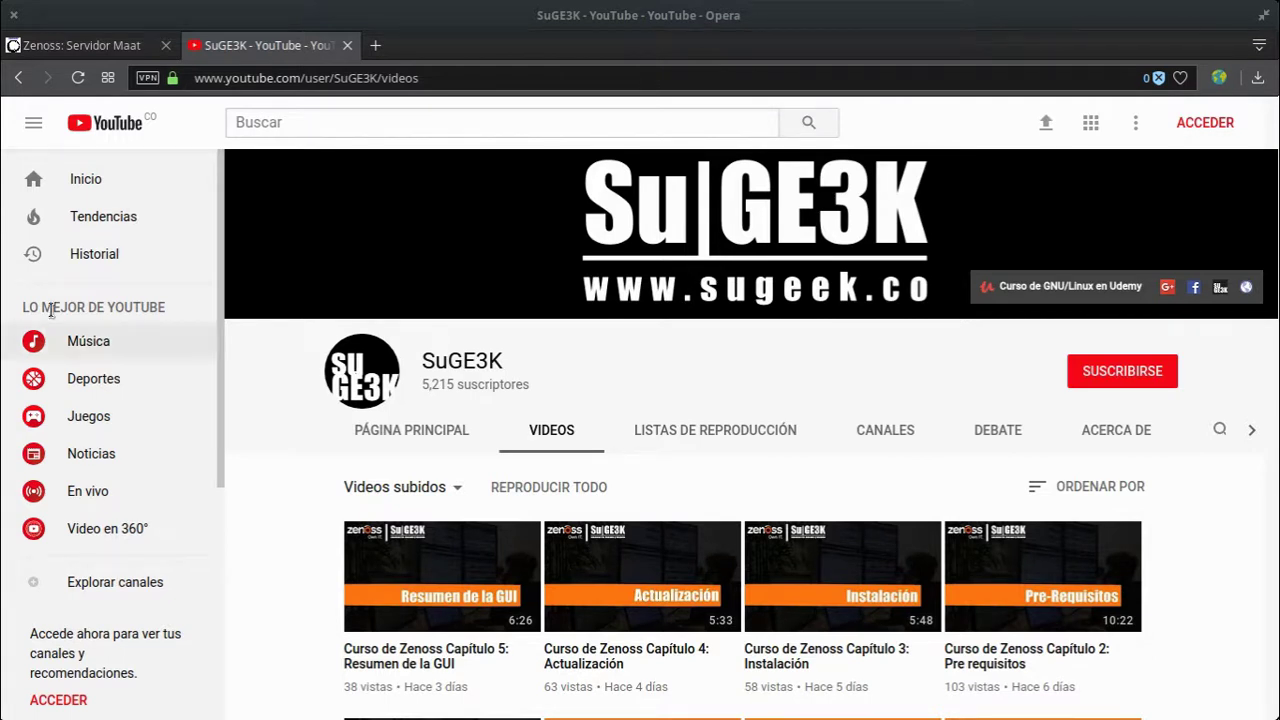
Step: Close the YouTube channel tab and scroll through the Servidor Maat Overview page
click(348, 45)
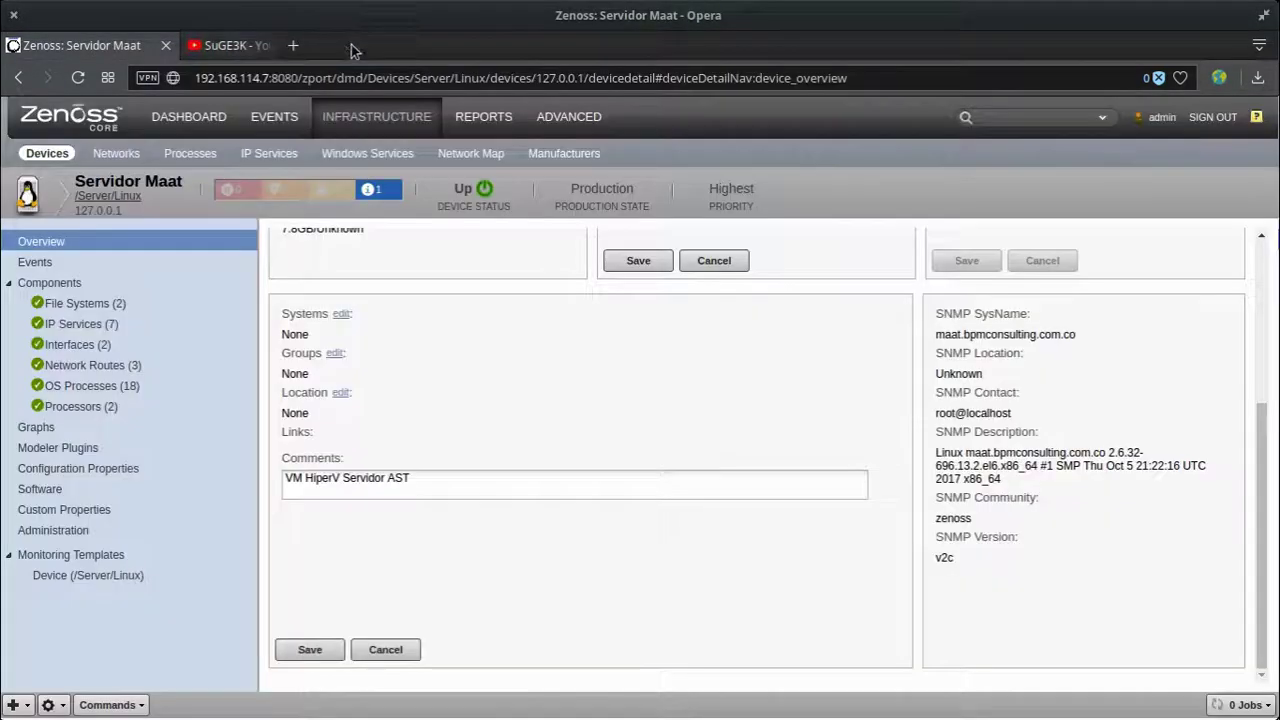
scroll(779, 505, up, 3)
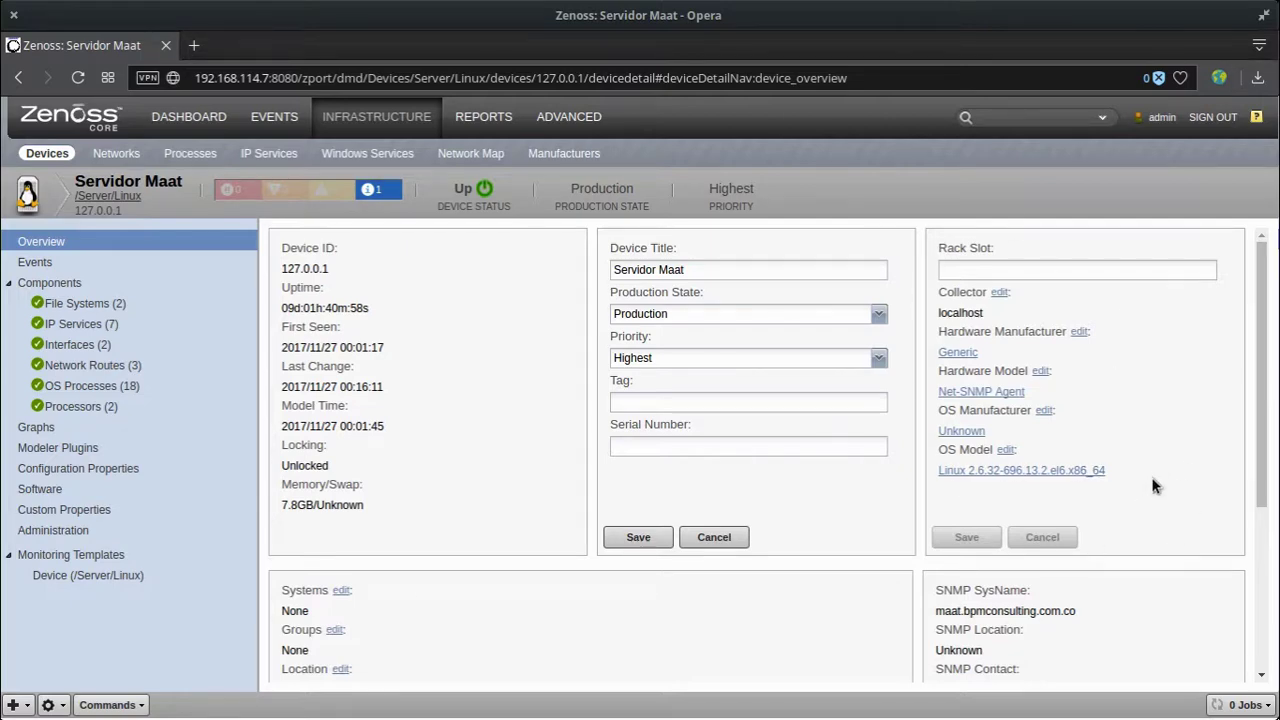
scroll(1151, 483, down, 3)
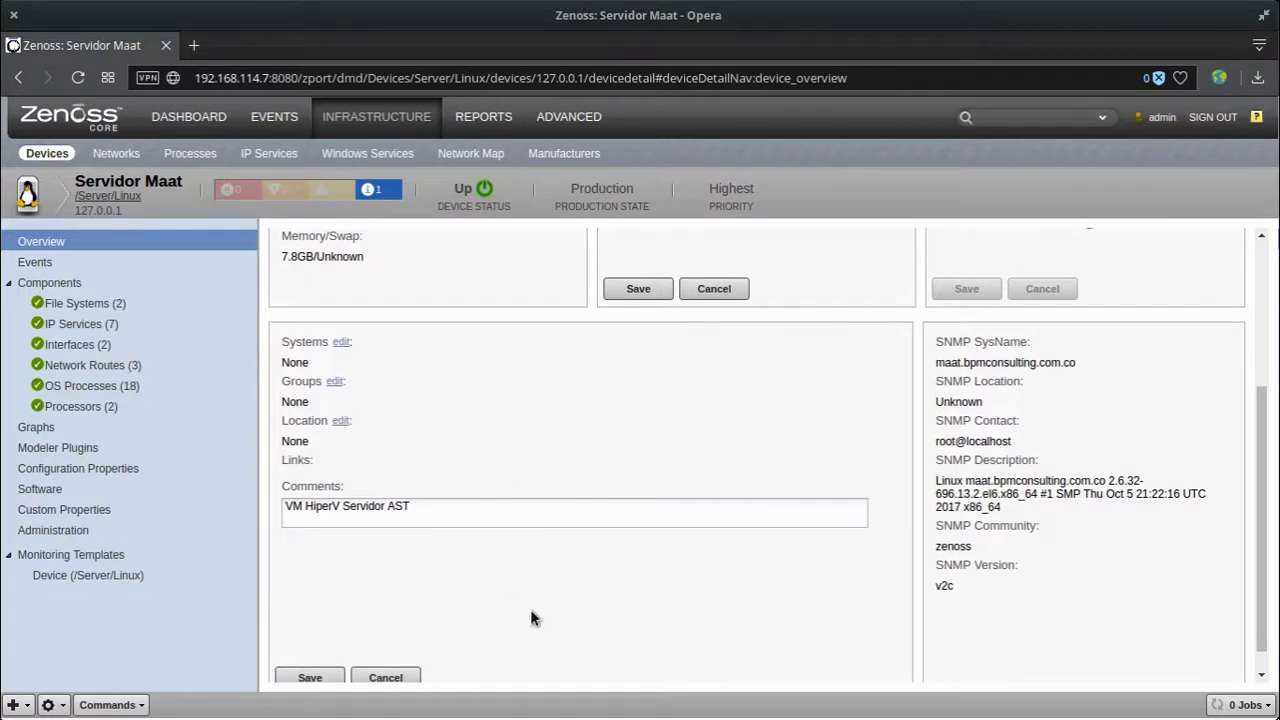
scroll(1177, 550, up, 3)
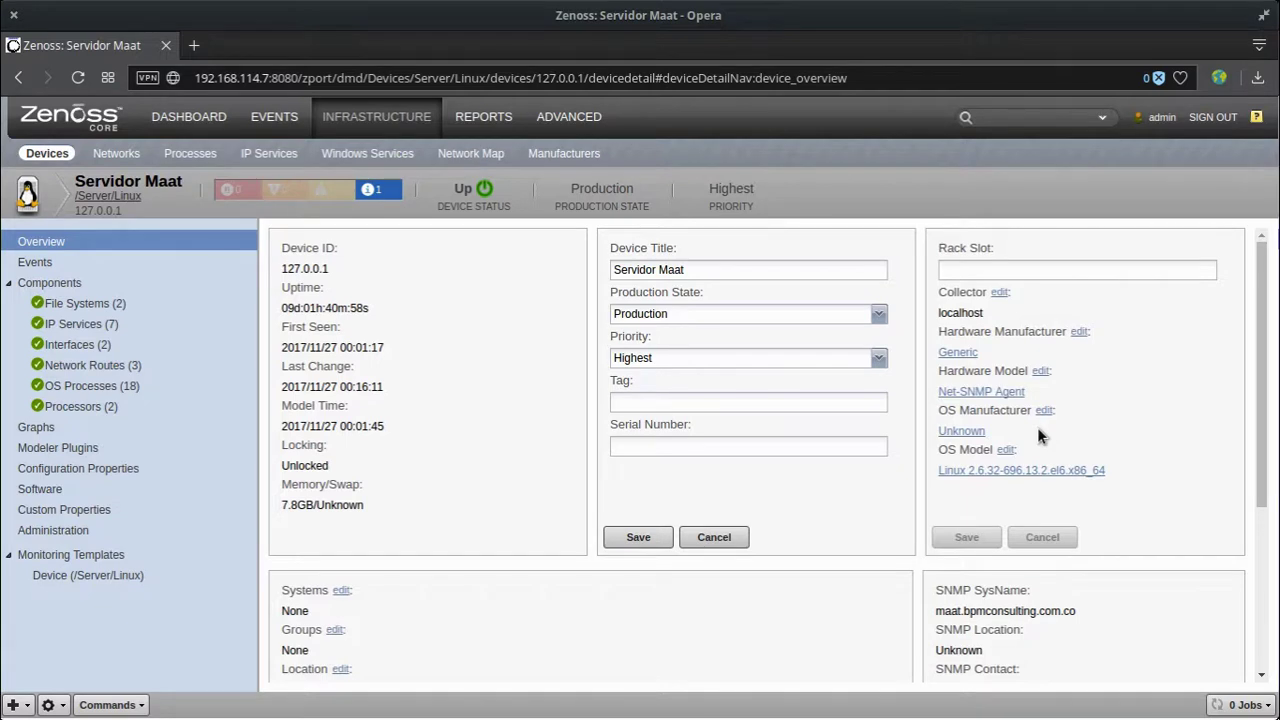
Step: Add an OS product 'CentosOS 7' under the Unknown manufacturer, then go back to the device overview
click(968, 431)
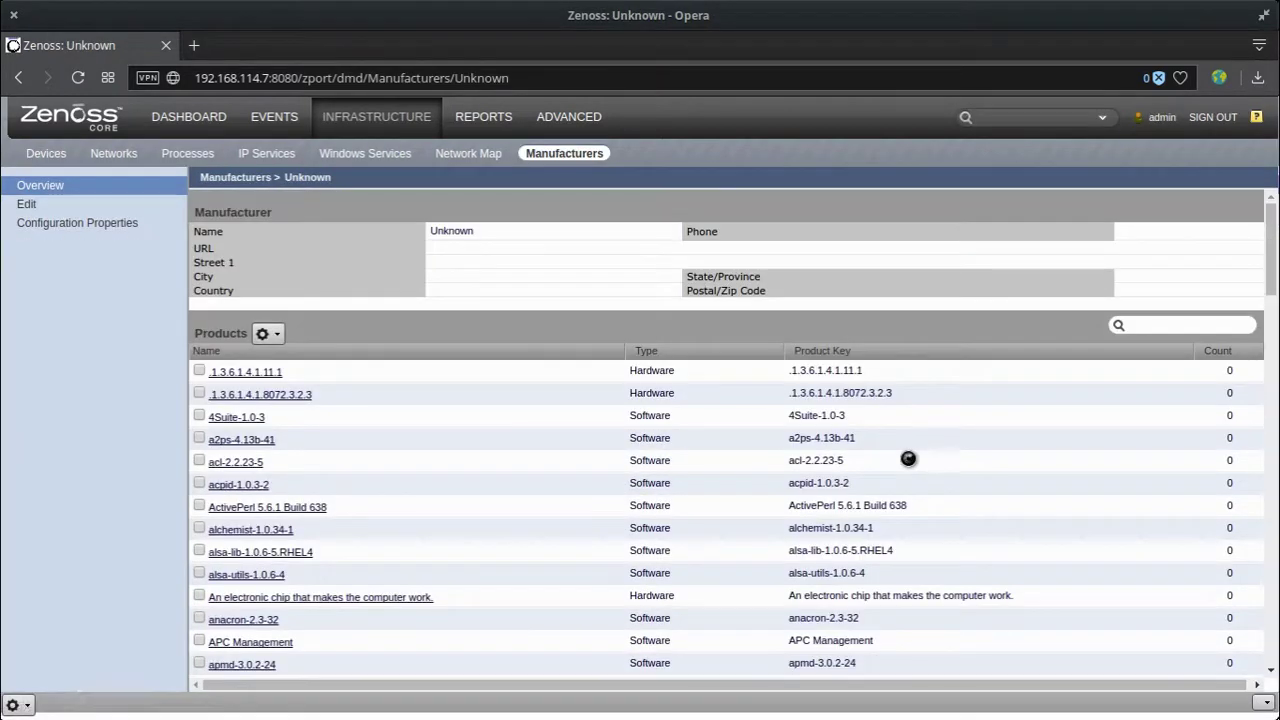
click(268, 339)
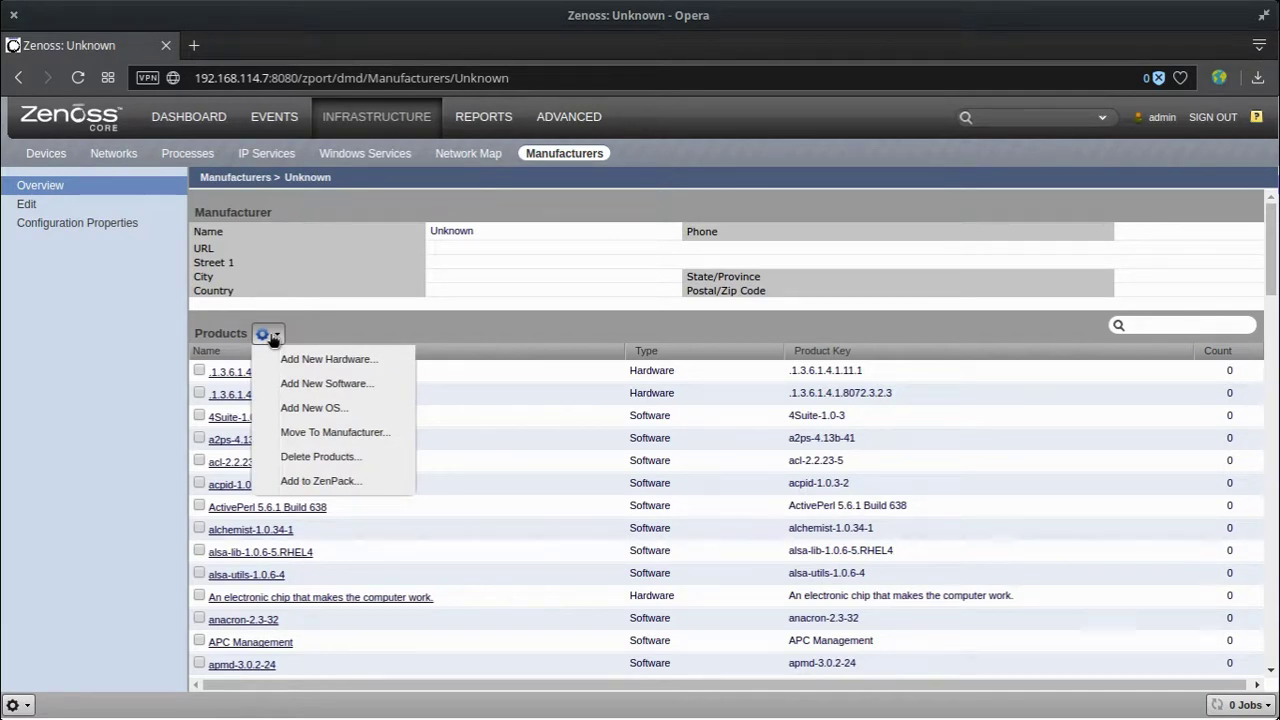
click(348, 414)
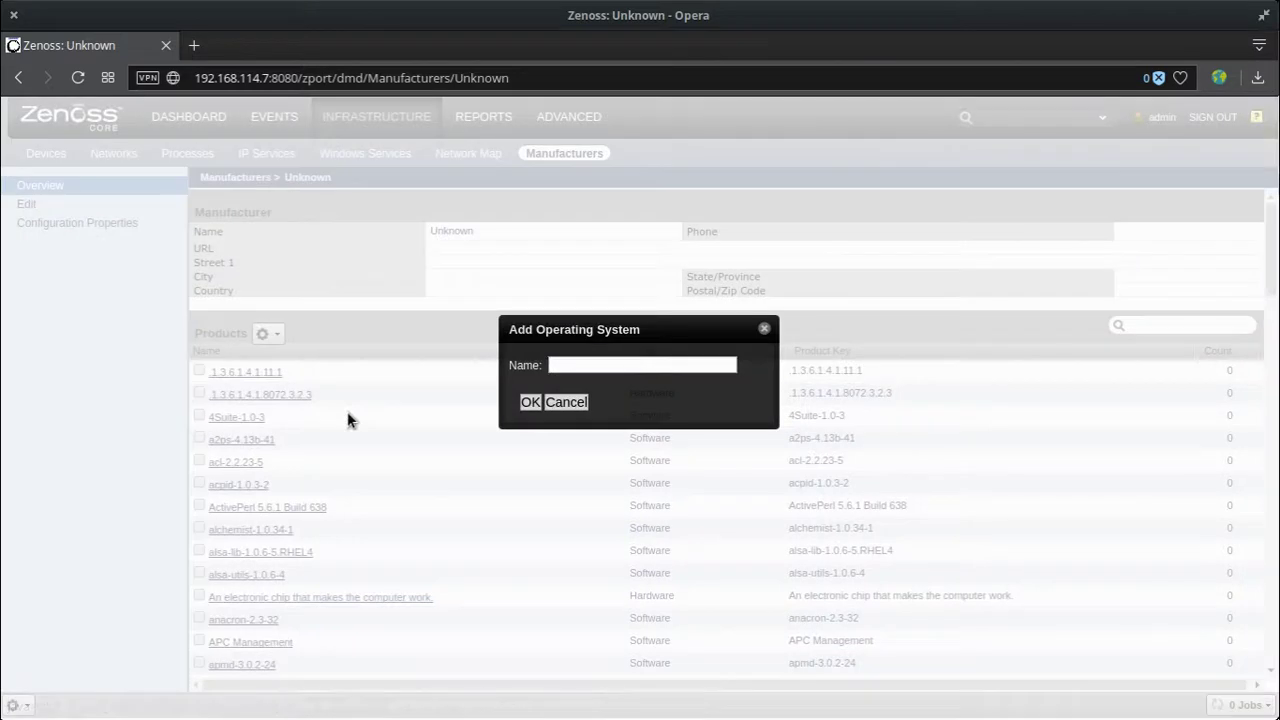
text(Centos)
text(OS )
text(7)
click(530, 402)
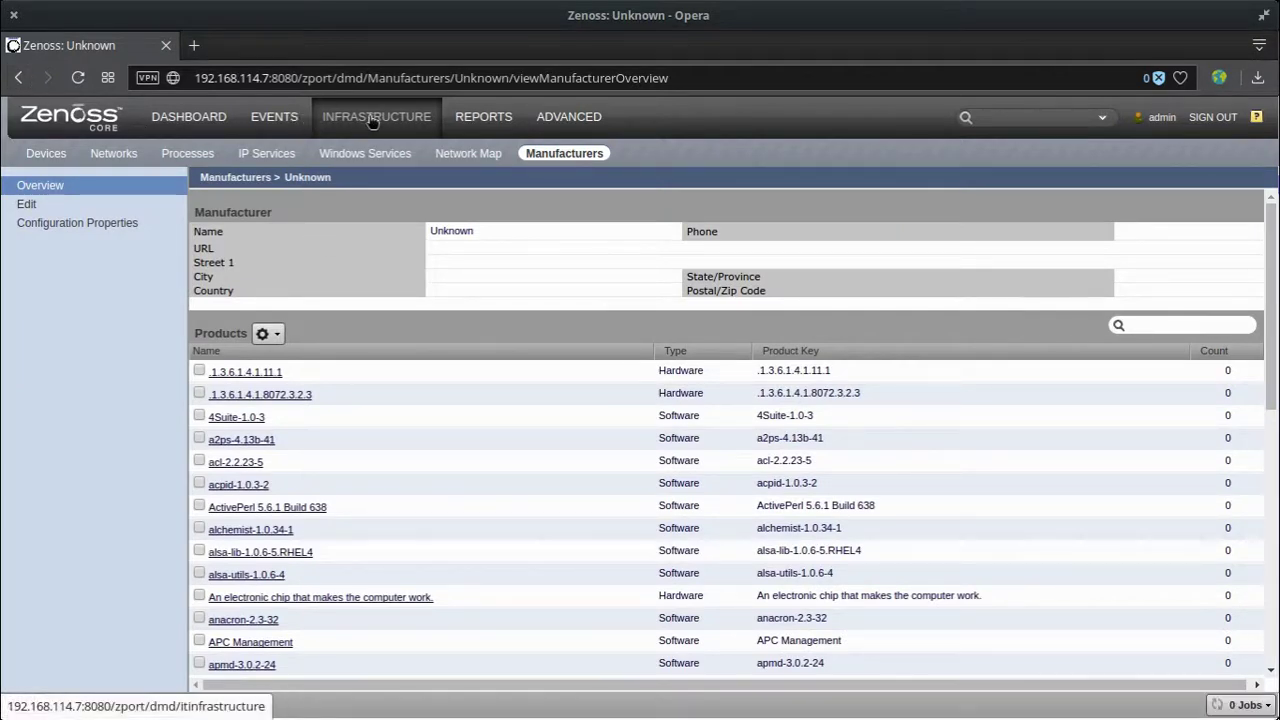
click(22, 78)
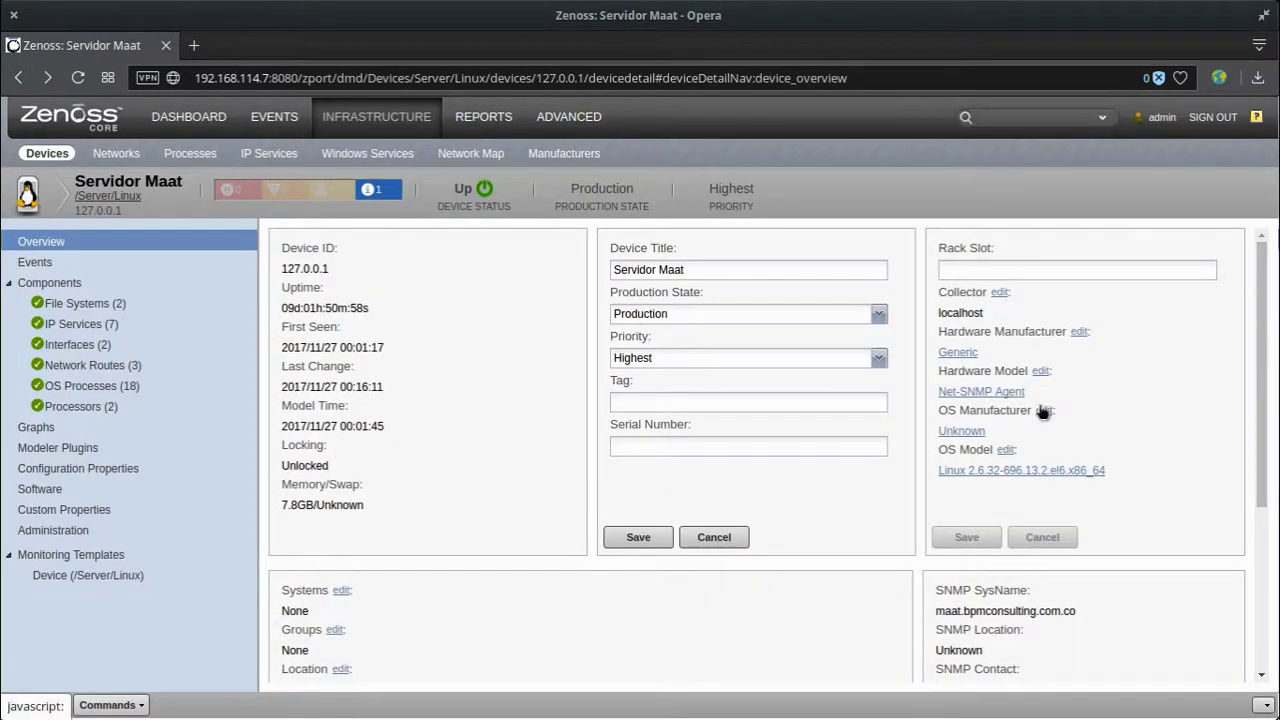
Step: Edit the OS info, keep manufacturer Unknown, choose CentOS 7 as OS Product, and save
click(1043, 411)
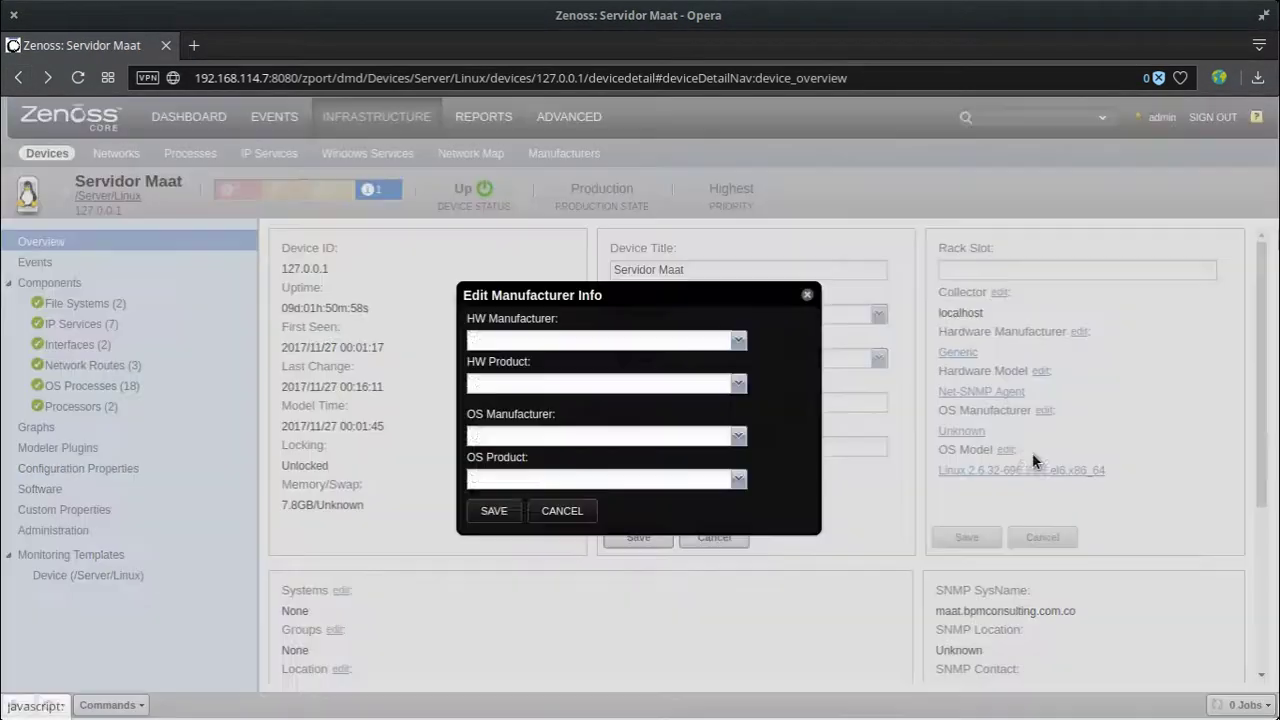
click(740, 436)
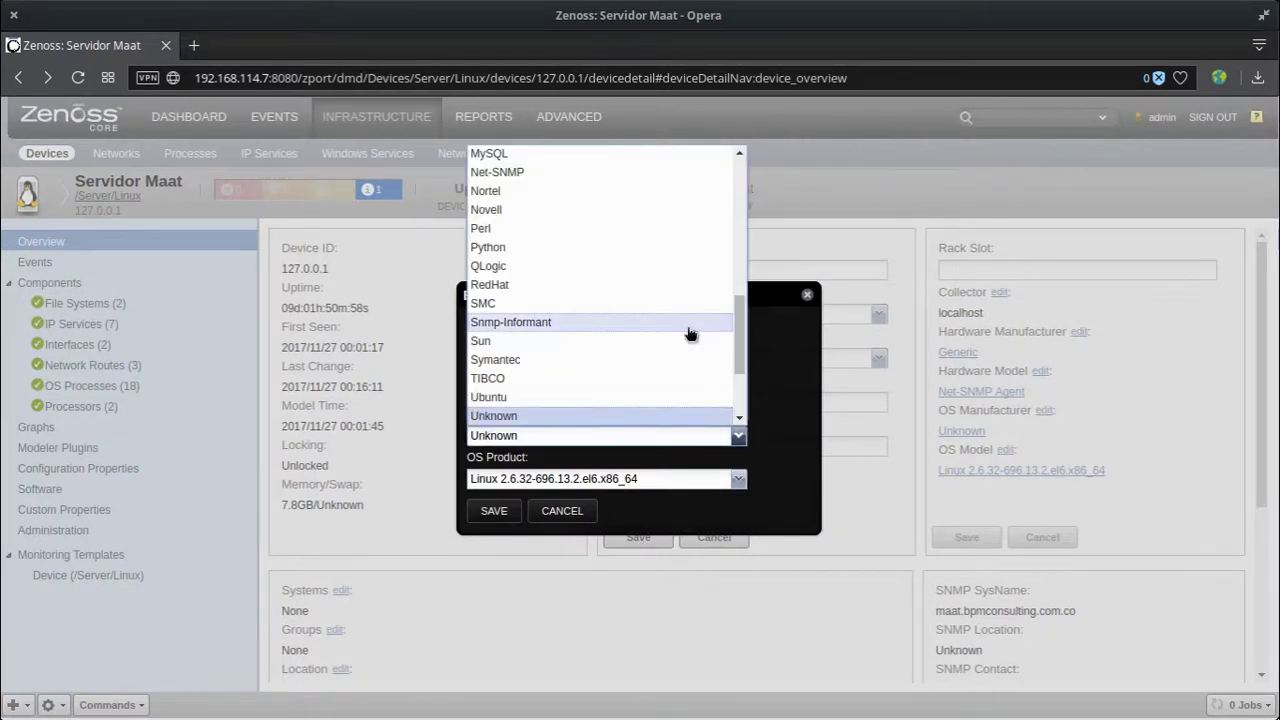
scroll(688, 340, up, 5)
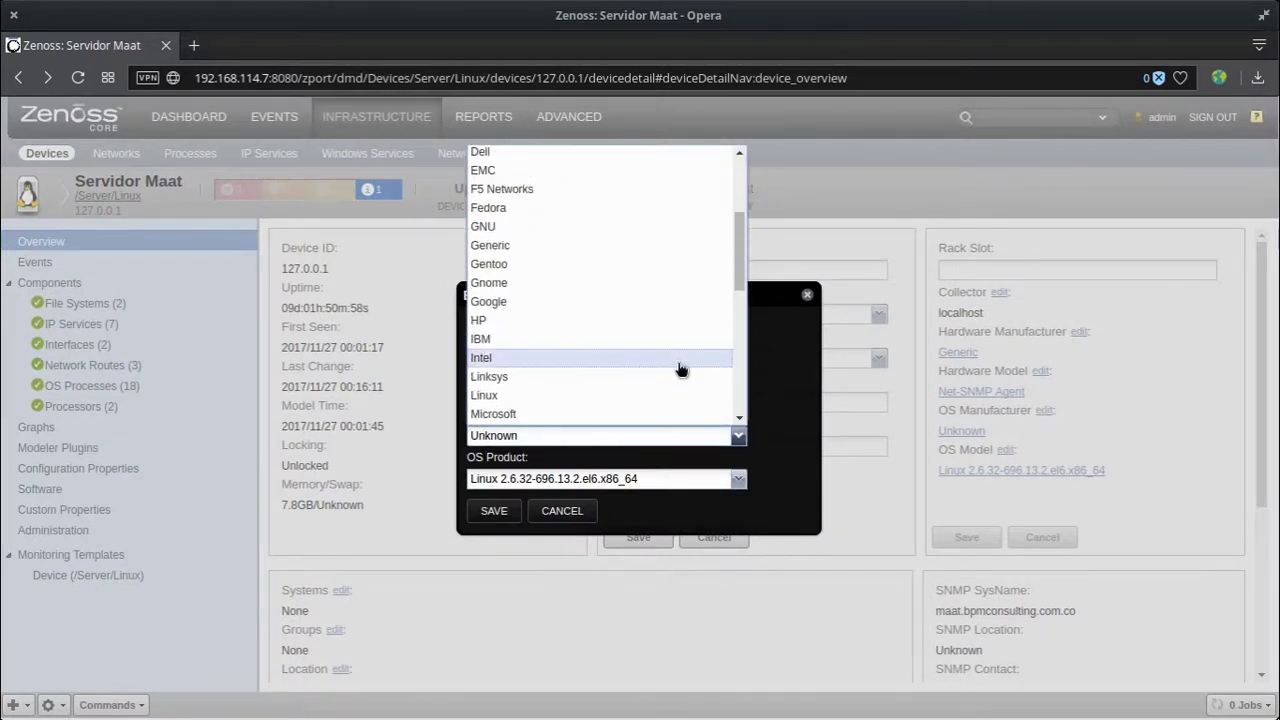
scroll(680, 370, up, 3)
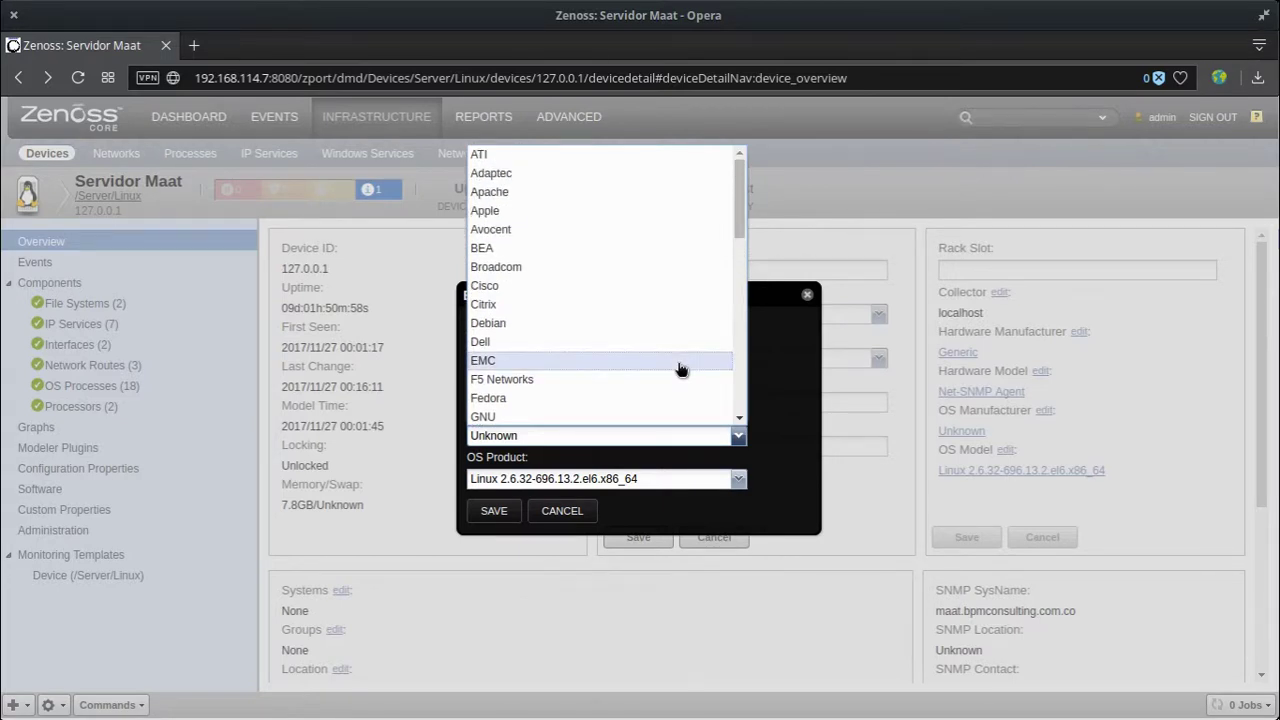
scroll(680, 370, down, 10)
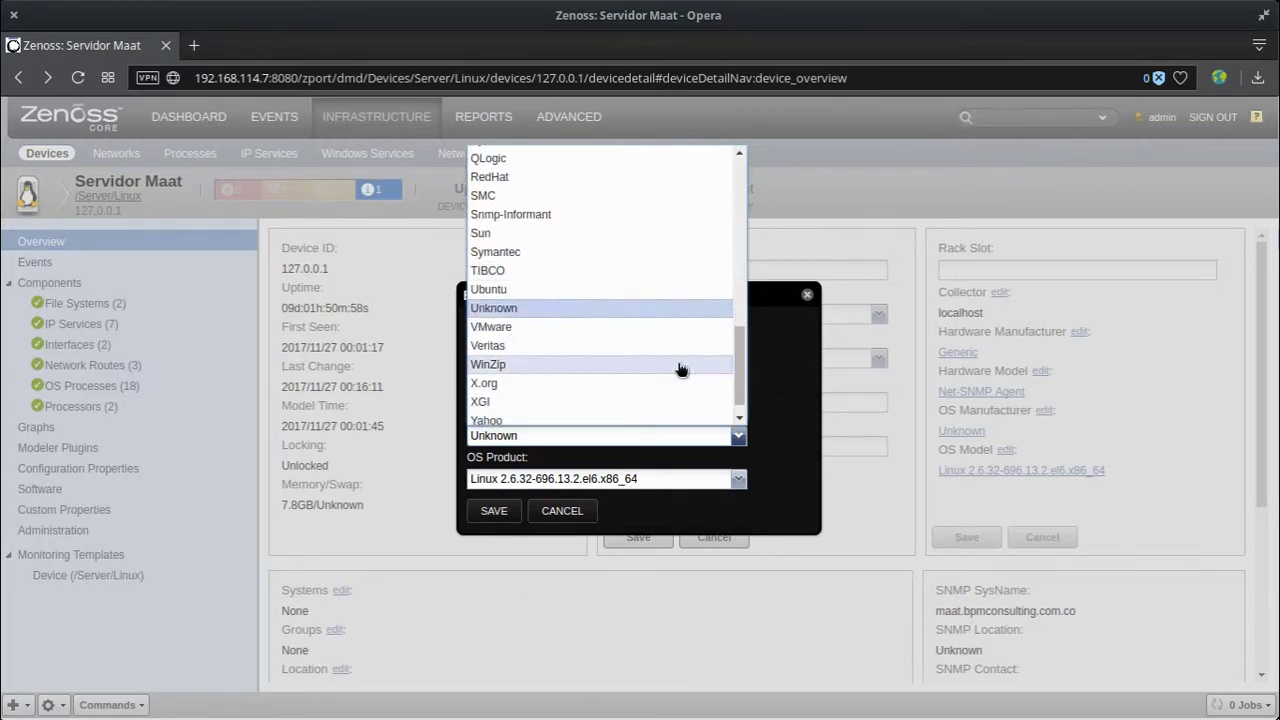
click(778, 445)
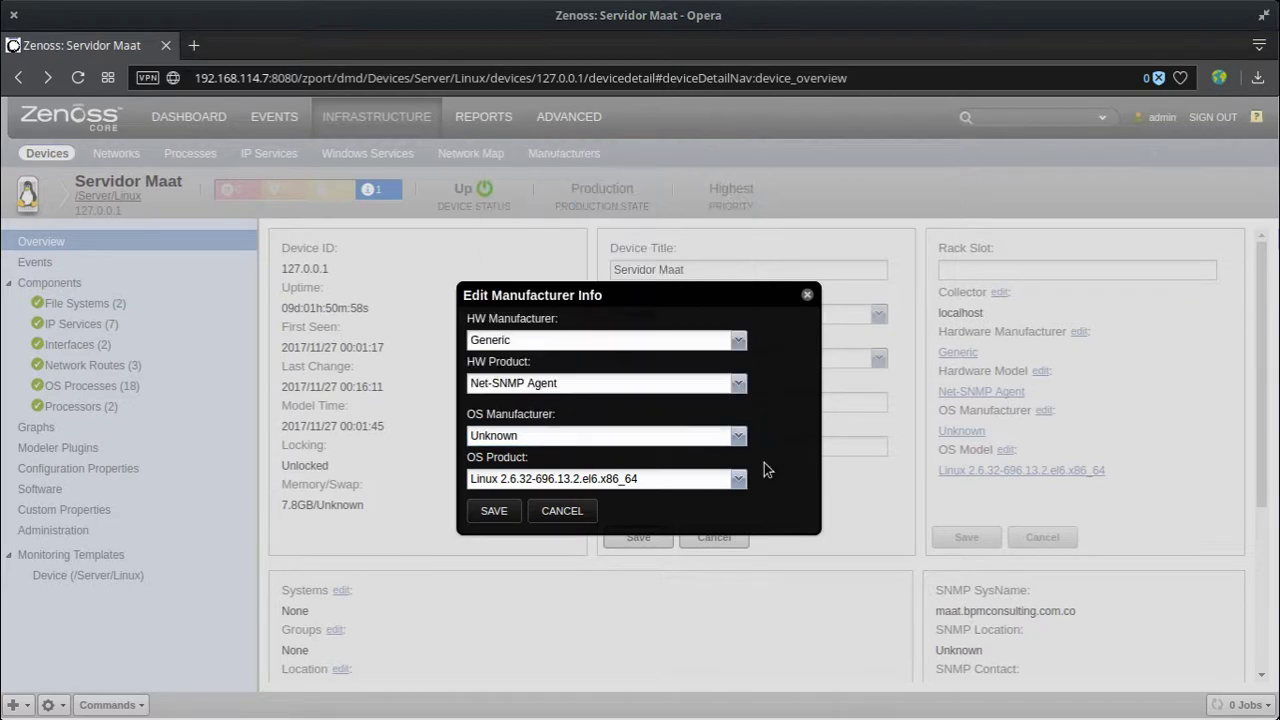
click(740, 481)
click(679, 505)
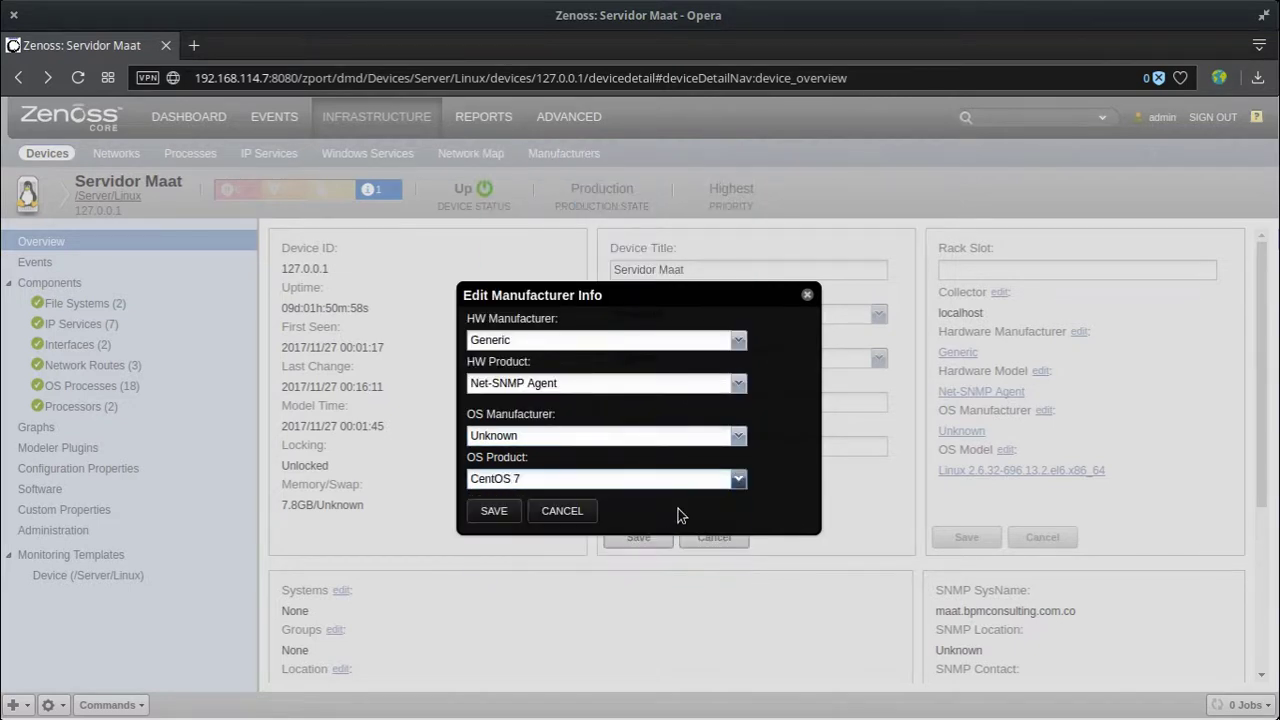
click(494, 516)
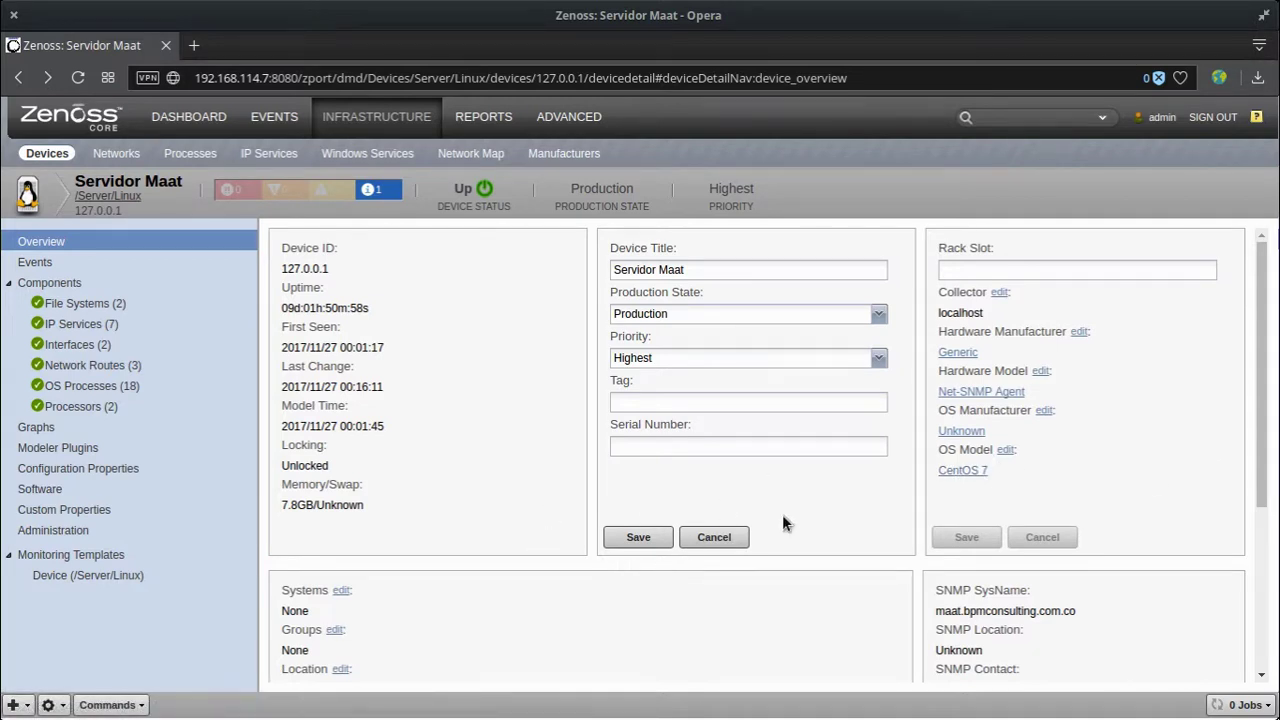
Step: Show the device's events, select the 'Discovered device name' event, and browse the Select and Export menus
click(77, 262)
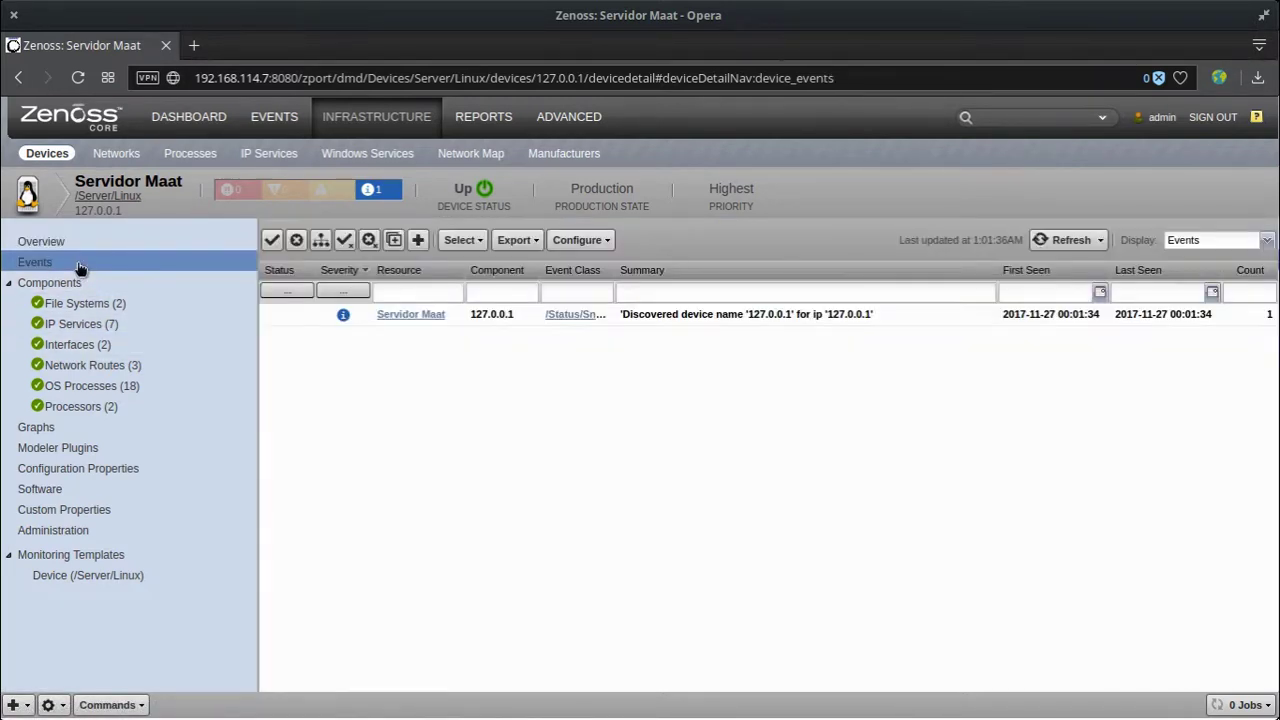
click(690, 316)
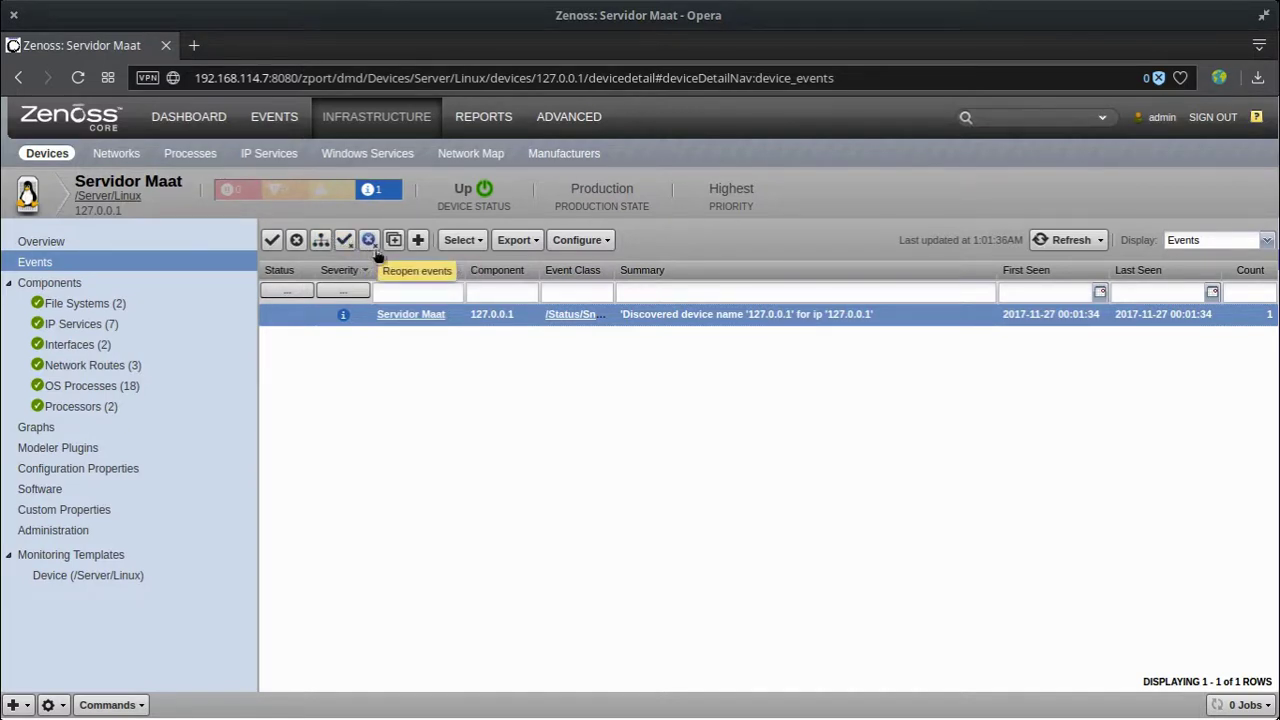
click(462, 245)
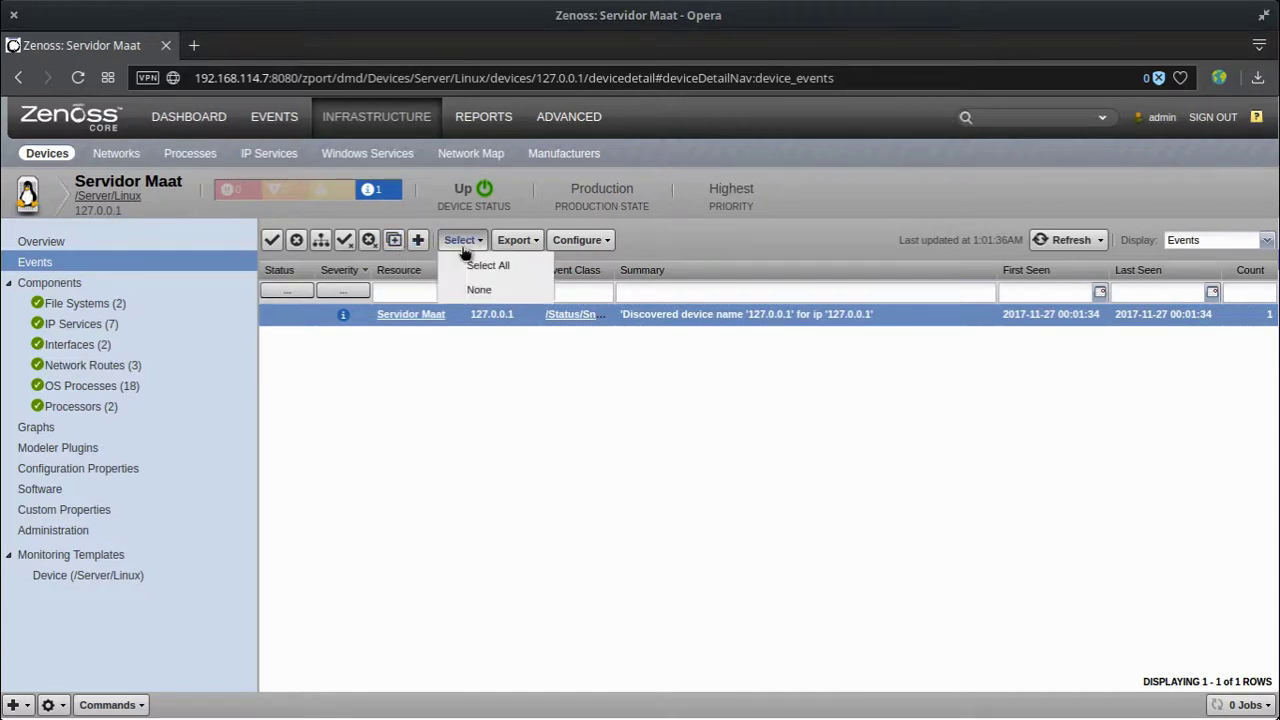
click(515, 243)
click(516, 243)
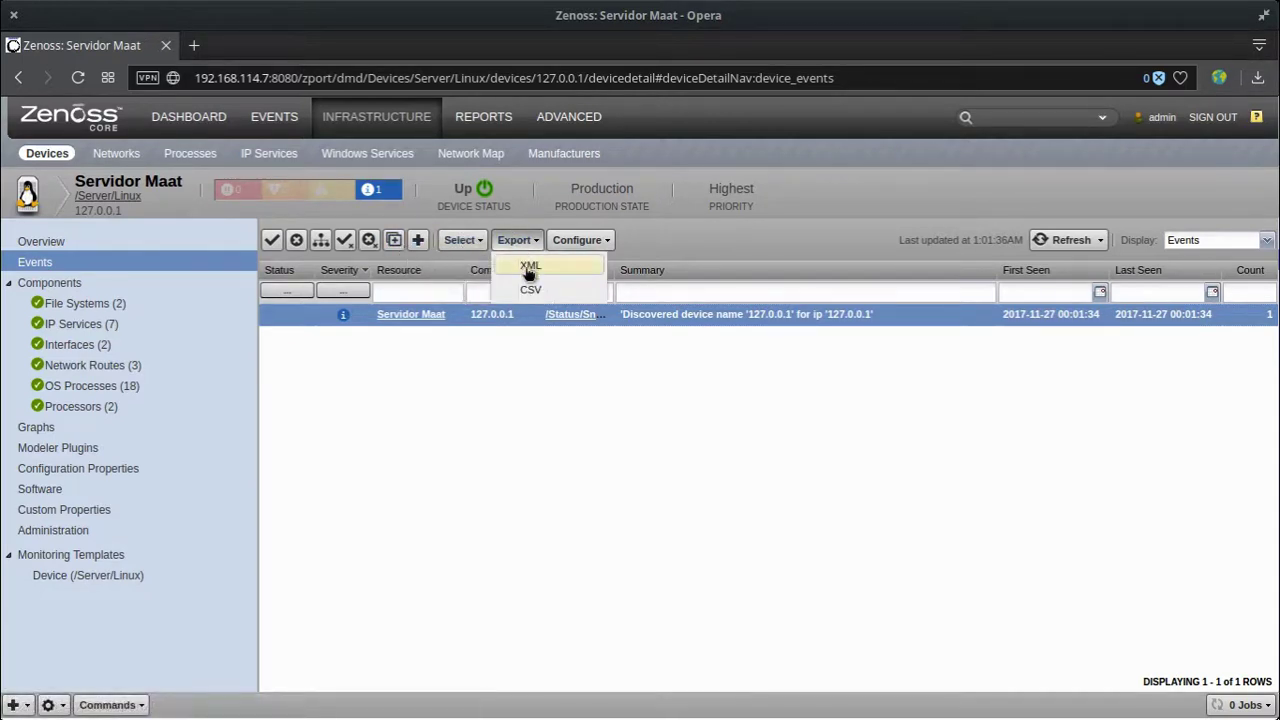
click(531, 384)
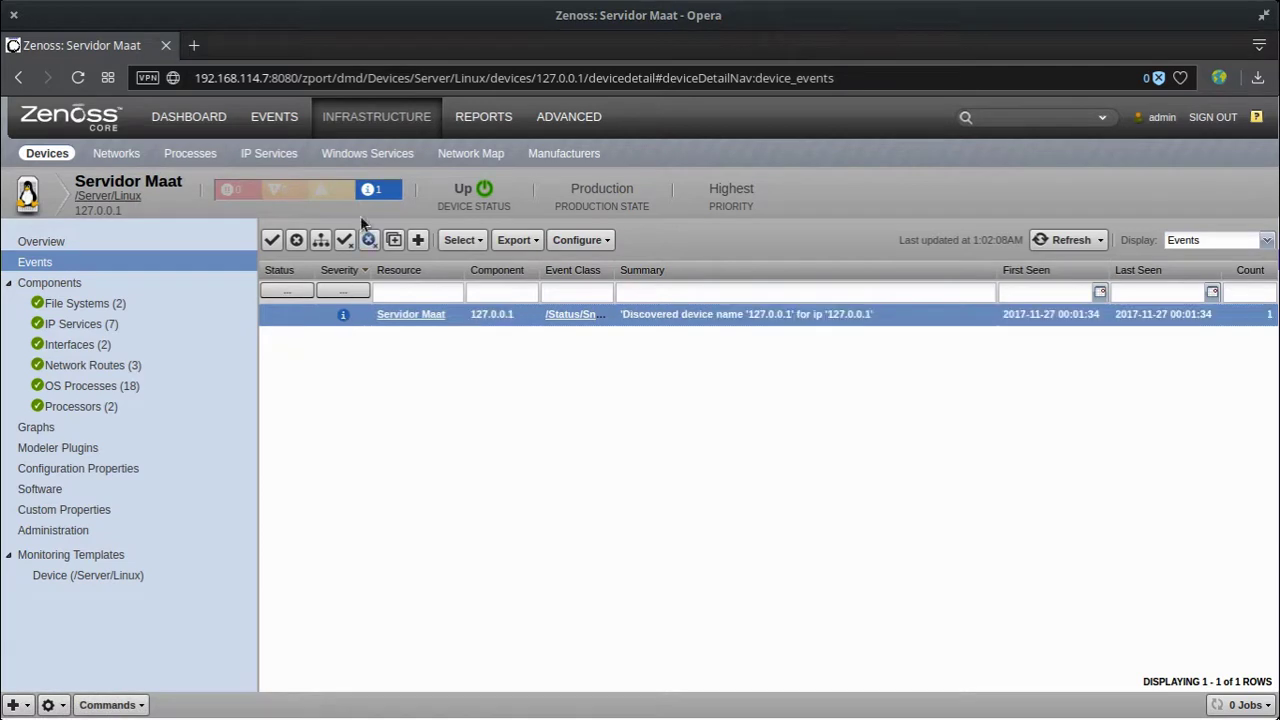
Step: Close the selected discovery event and list the device's two file systems
mouse_move(331, 197)
mouse_move(288, 196)
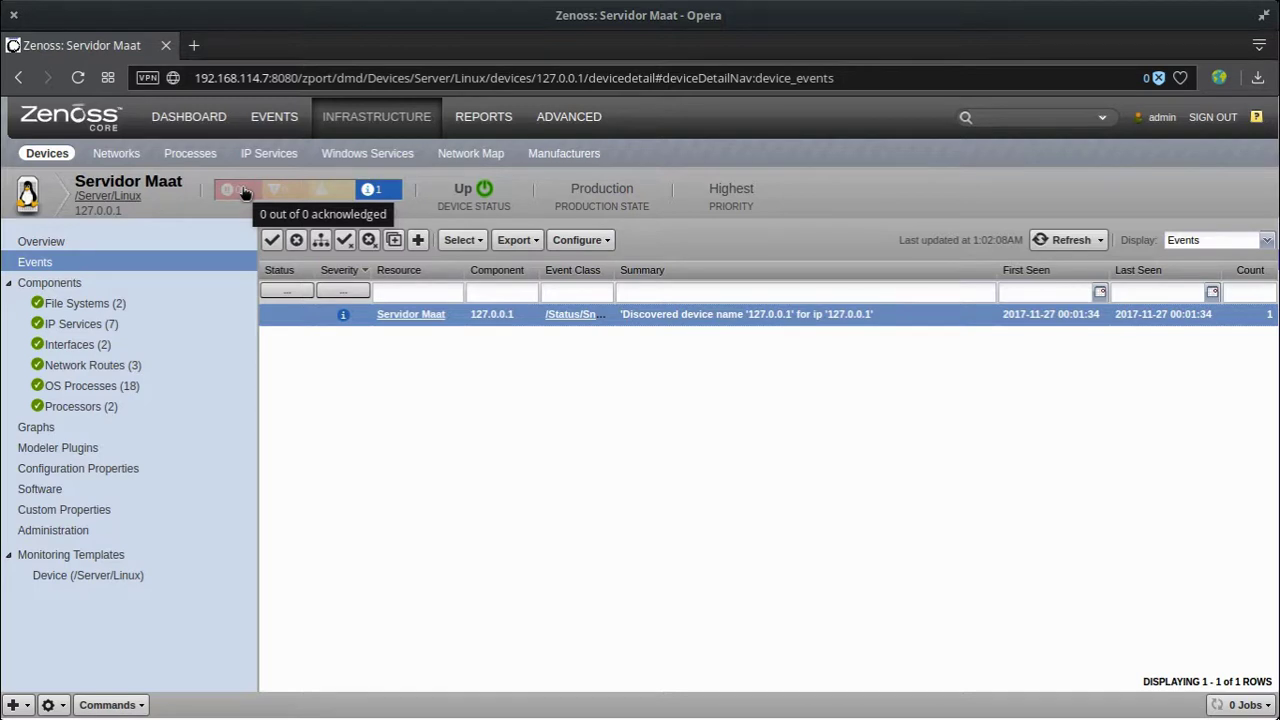
click(296, 241)
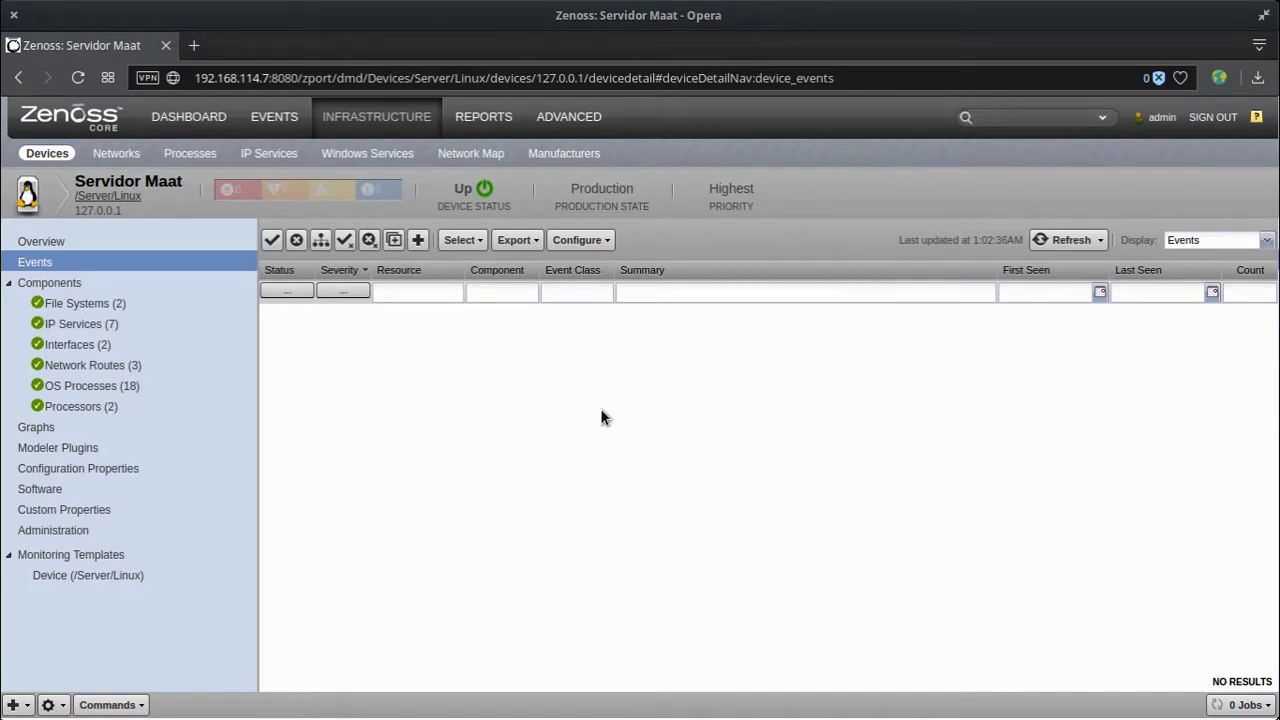
click(88, 306)
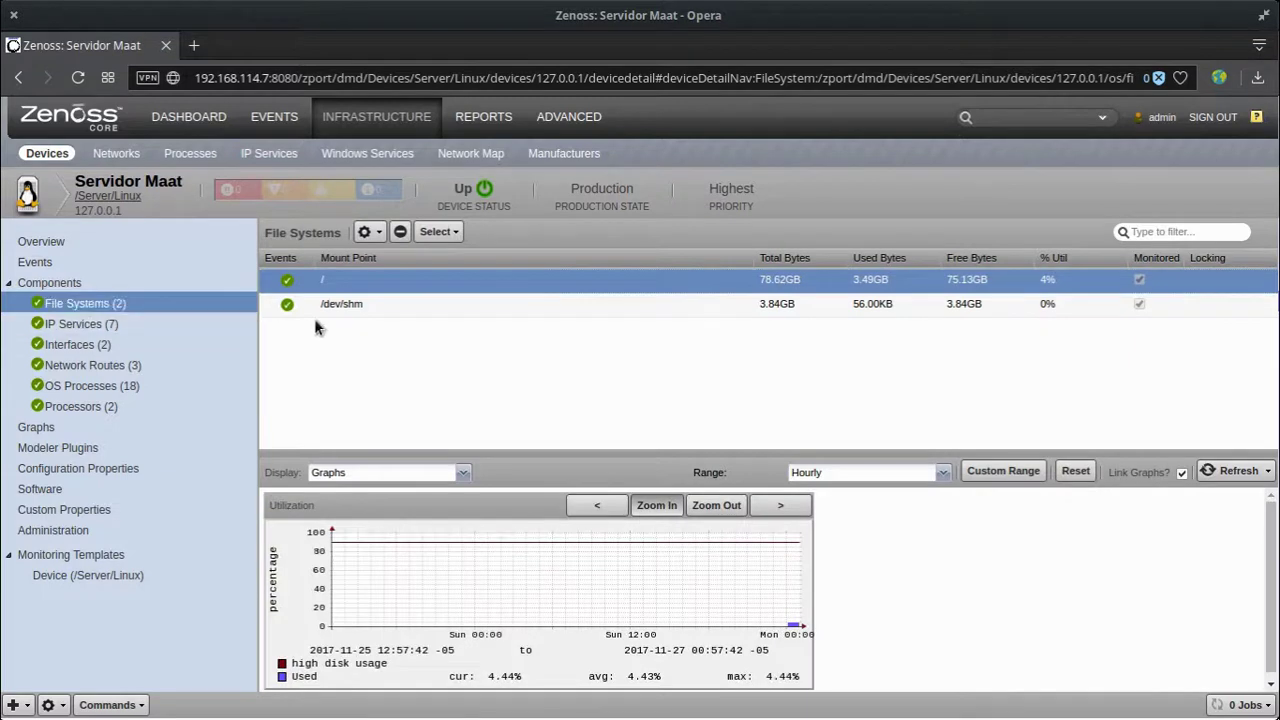
Step: Check /dev/shm and root file system utilization, then show events for the http-alt IP service
click(680, 304)
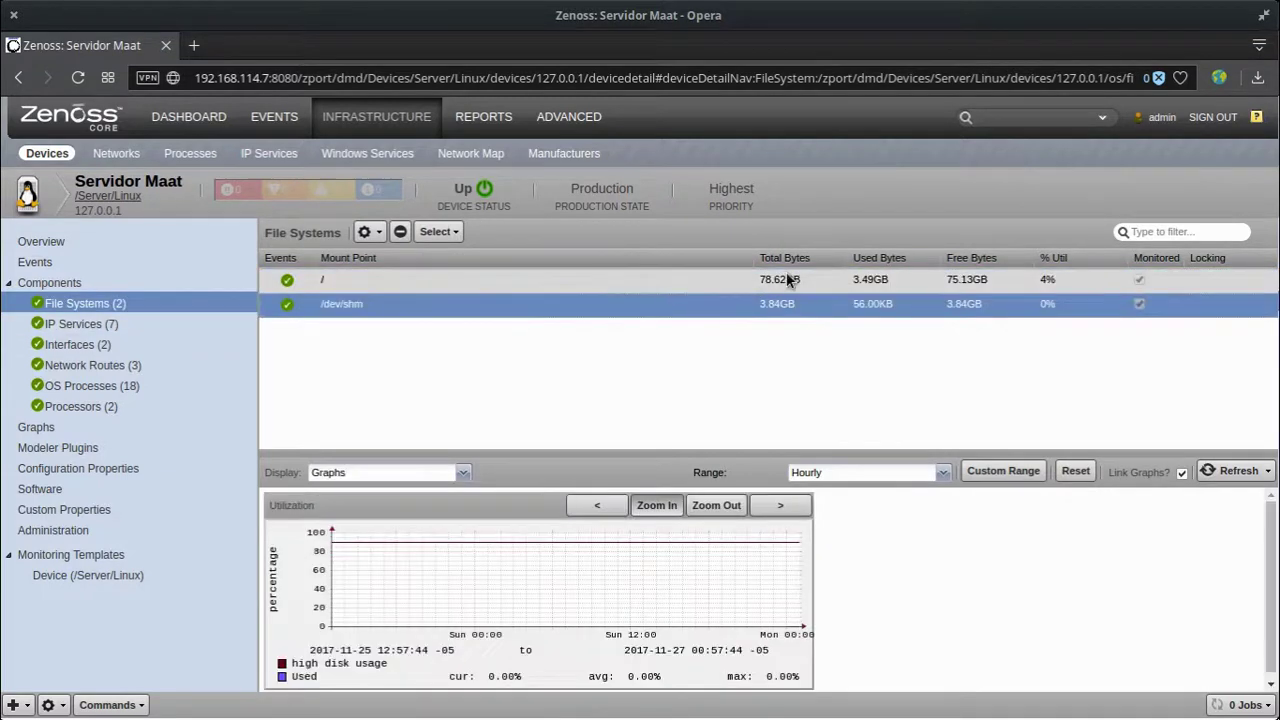
click(787, 280)
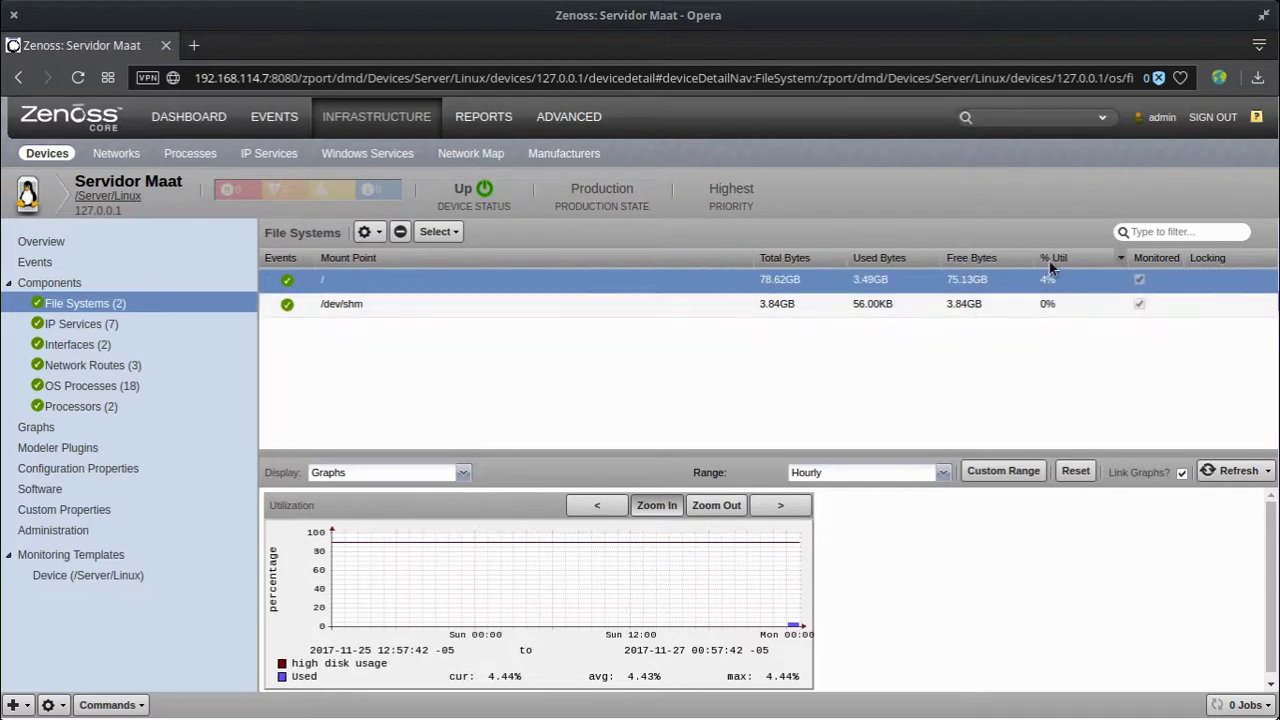
click(120, 325)
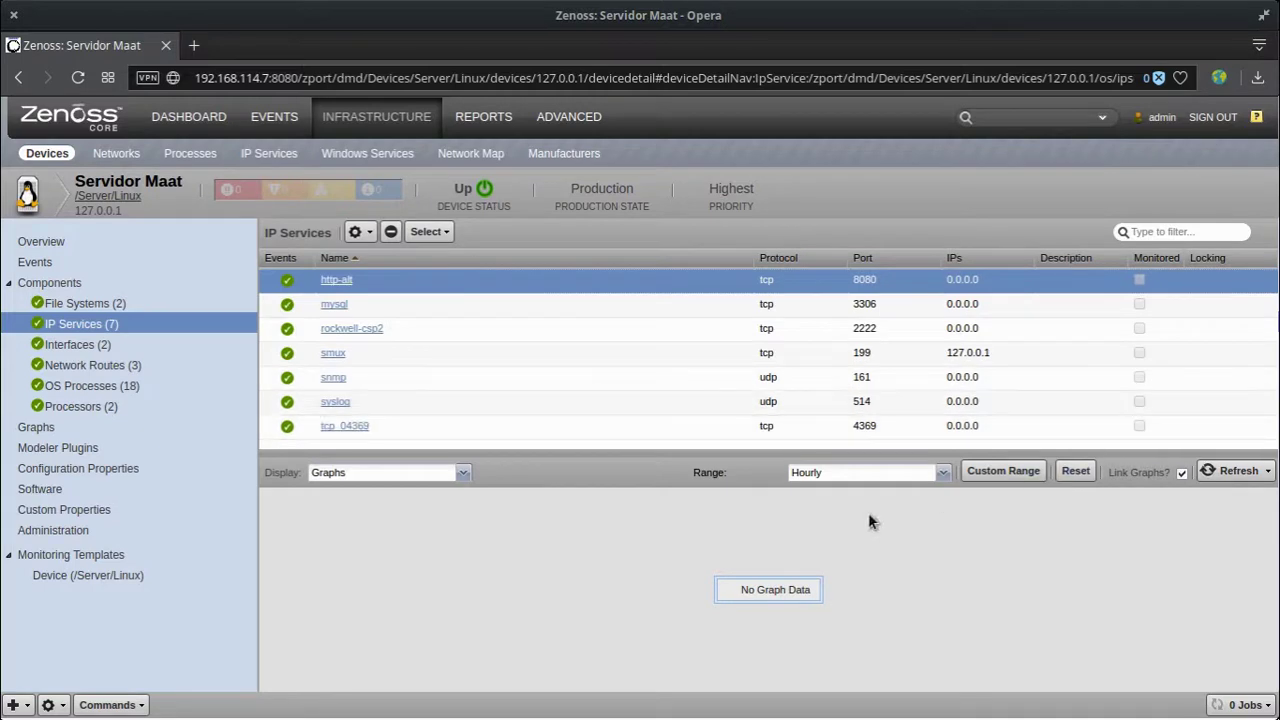
click(461, 472)
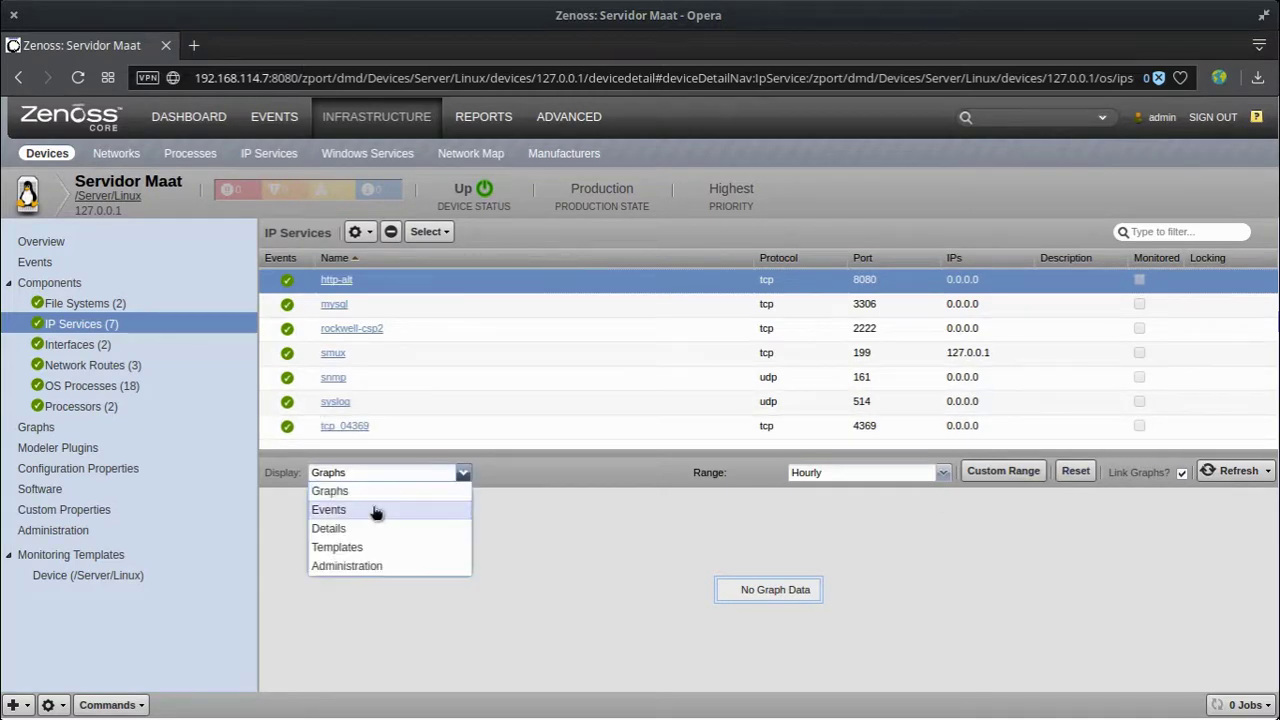
click(380, 508)
click(436, 472)
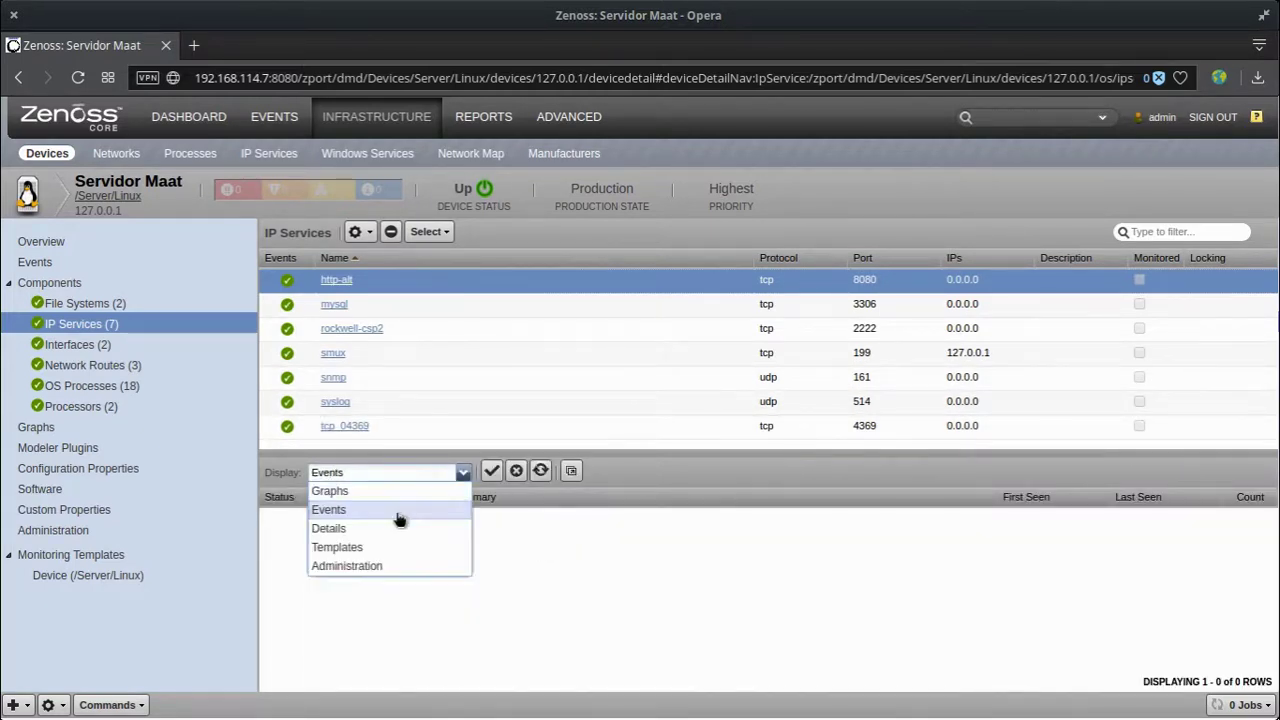
click(389, 518)
Step: Show the http-alt service details, leave Fail Severity at Critical, and list the network interfaces
click(415, 472)
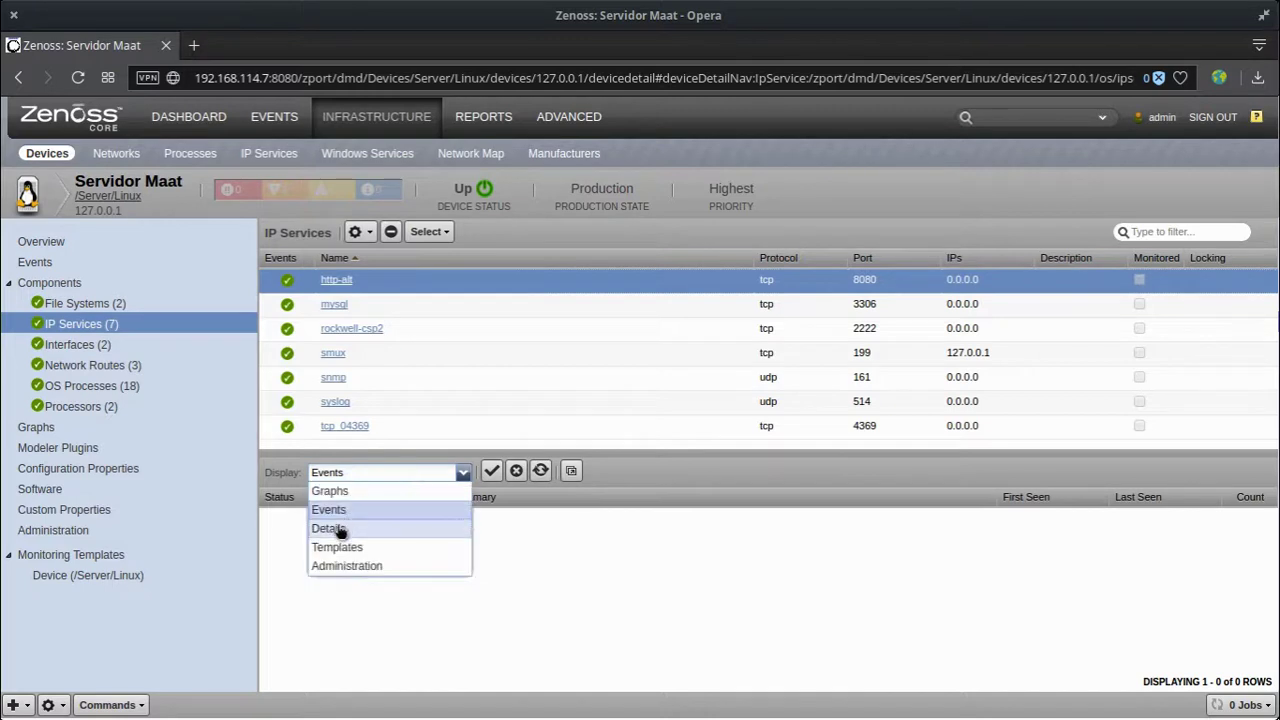
click(336, 527)
scroll(443, 600, down, 5)
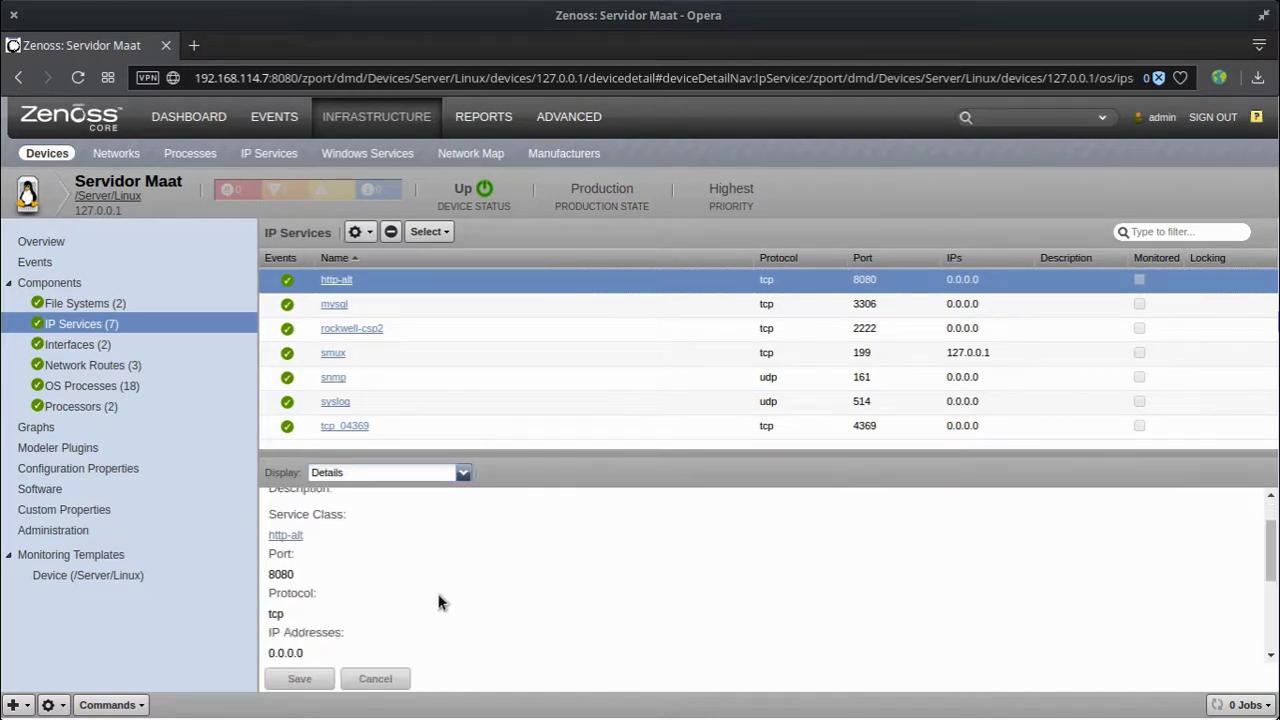
scroll(443, 600, up, 5)
scroll(443, 600, down, 5)
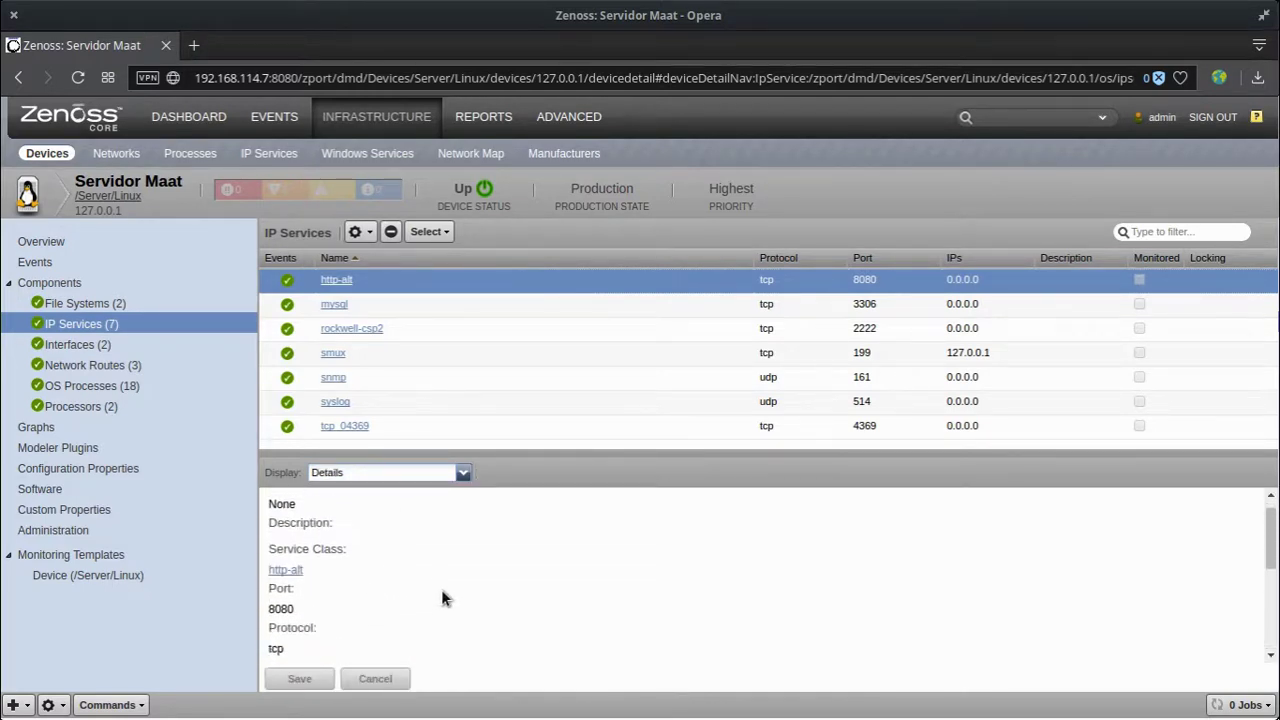
click(664, 579)
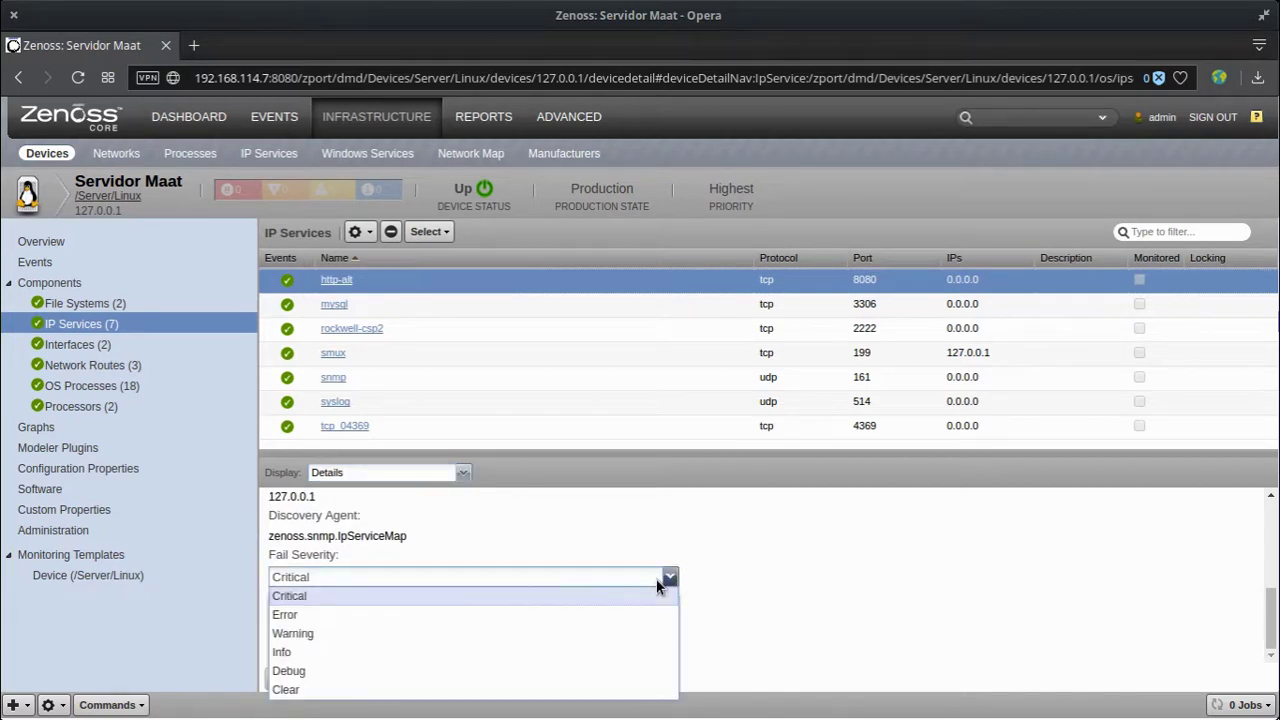
click(779, 608)
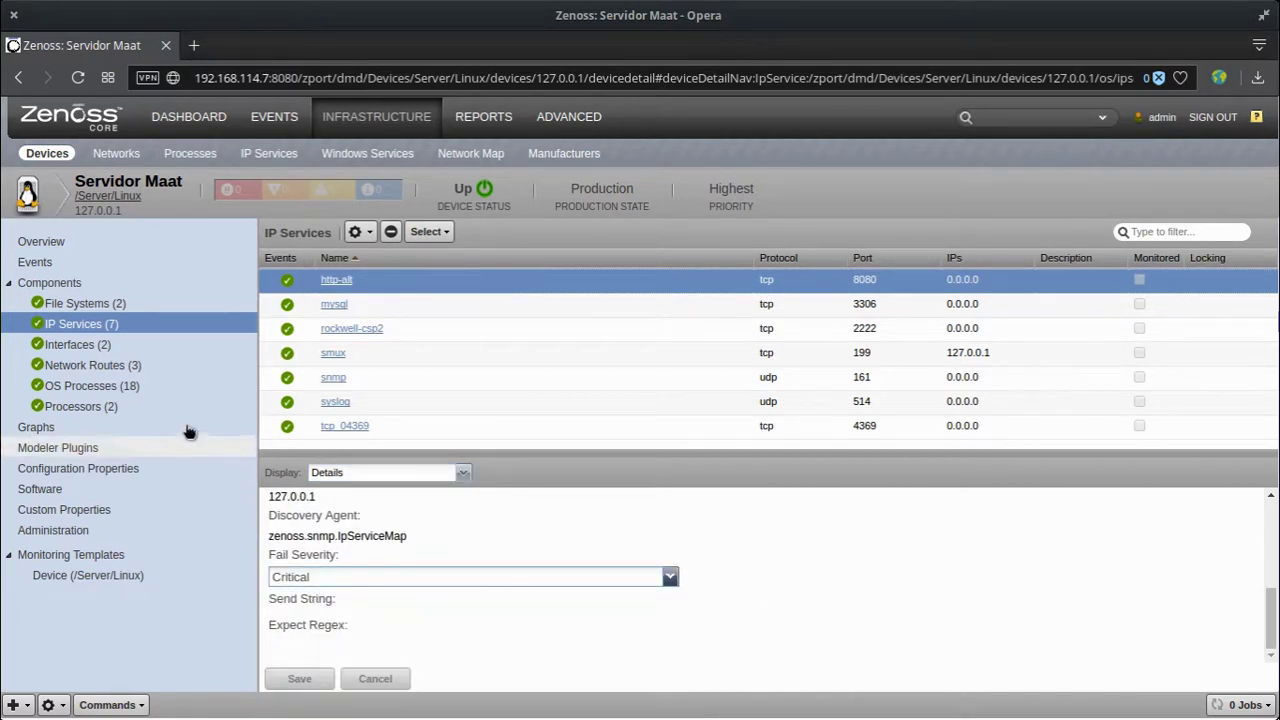
click(78, 345)
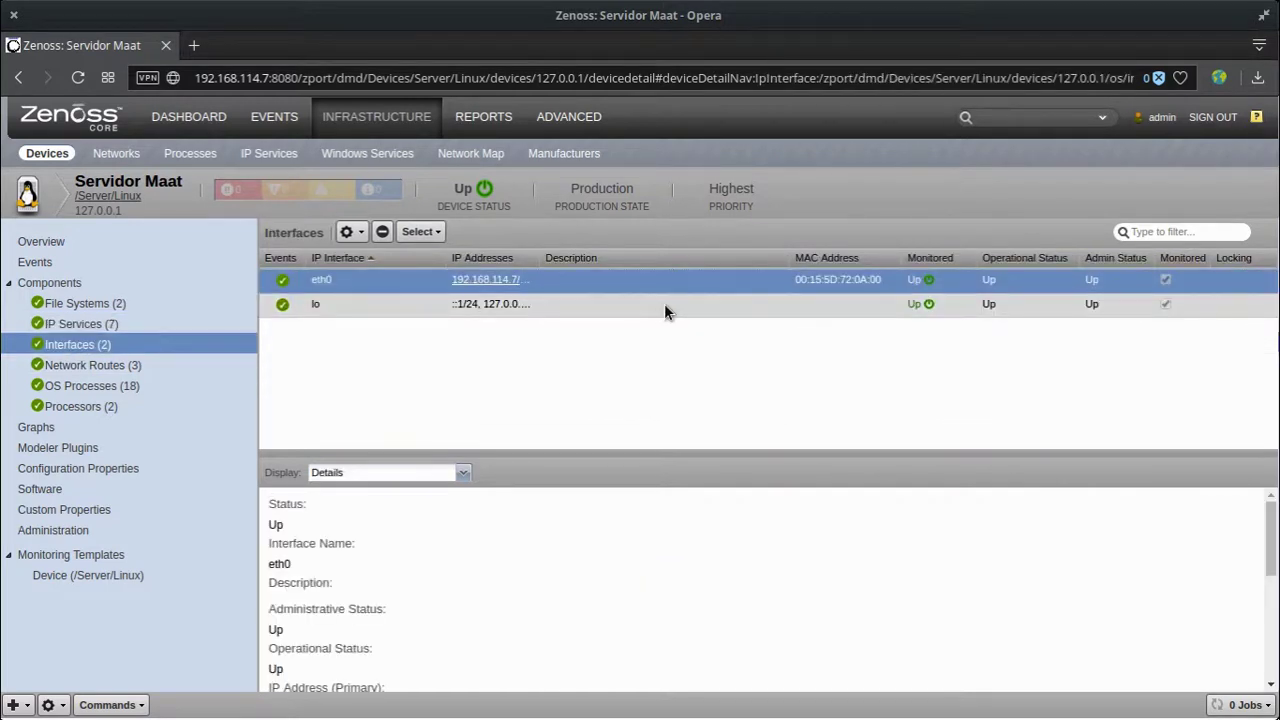
Step: Display eth0's Throughput graph and zoom in four times on the traffic burst
click(384, 474)
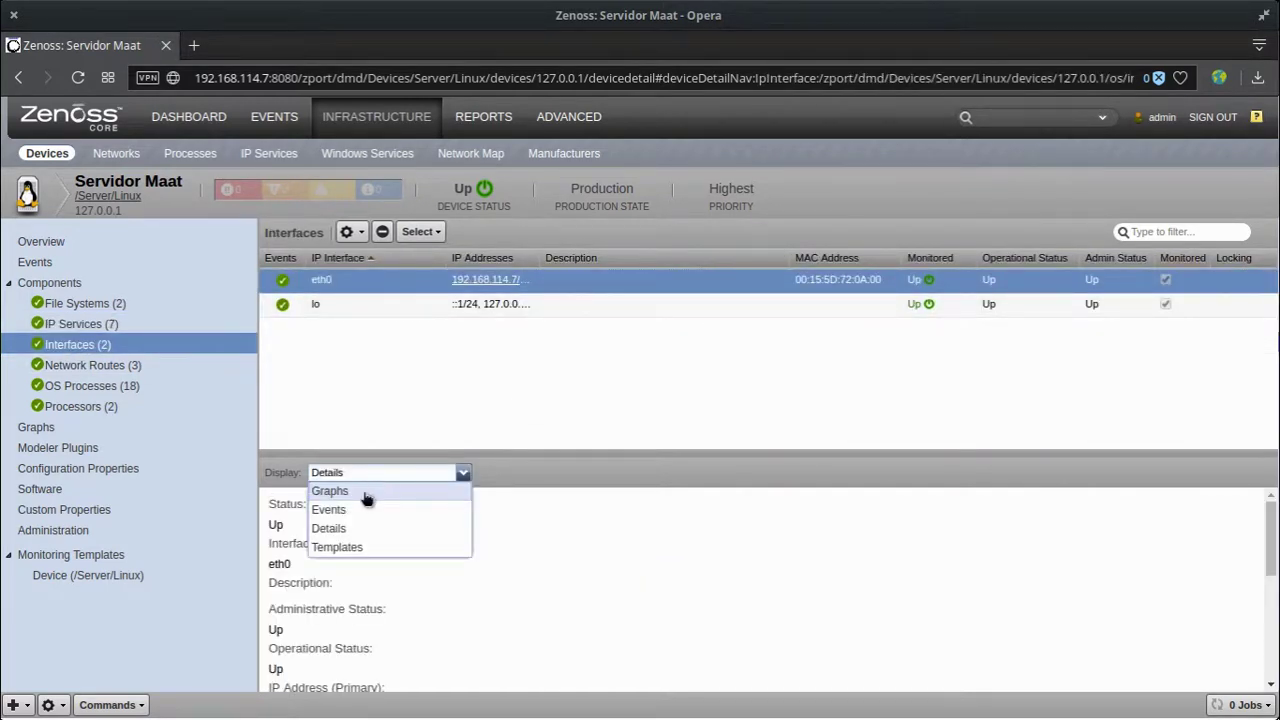
click(367, 493)
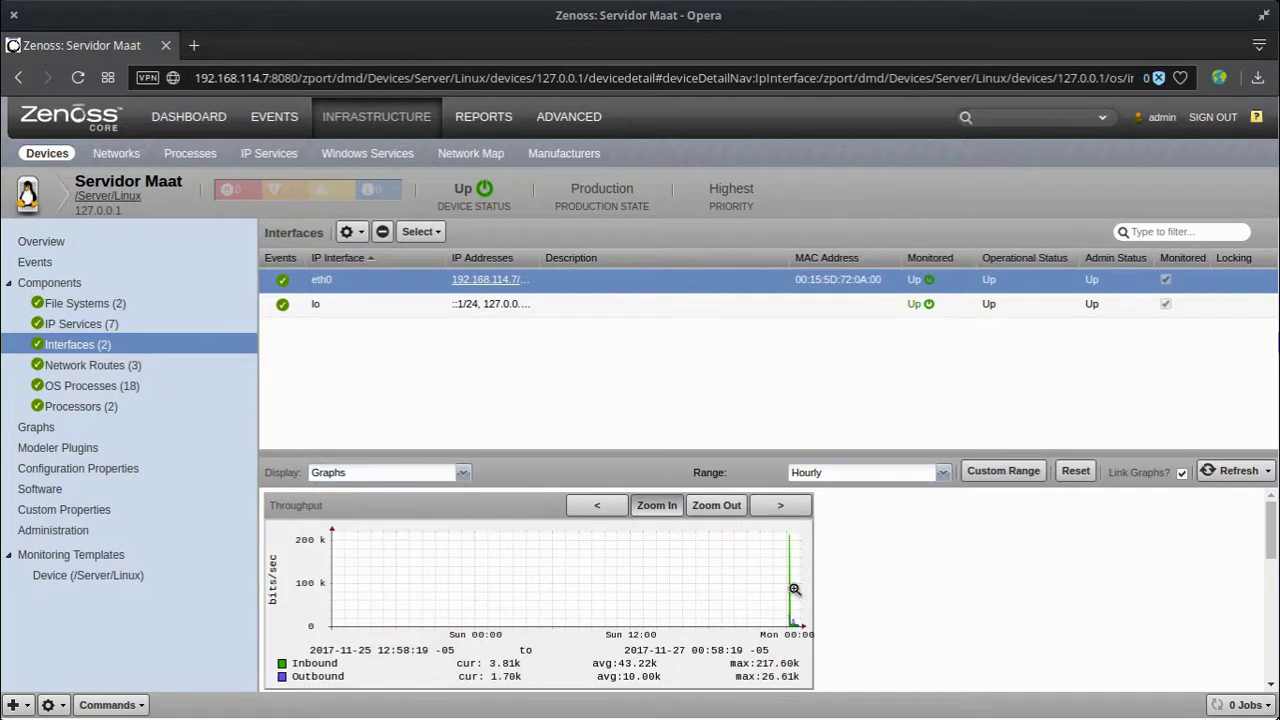
click(788, 590)
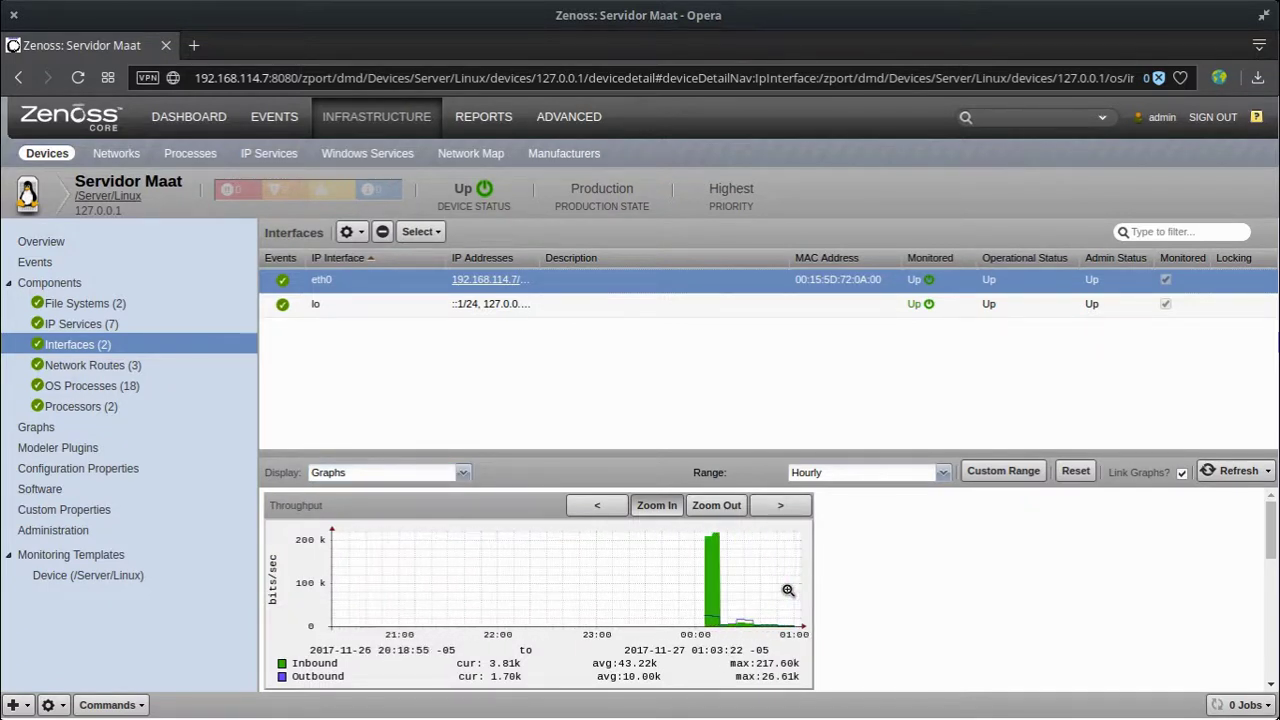
click(685, 594)
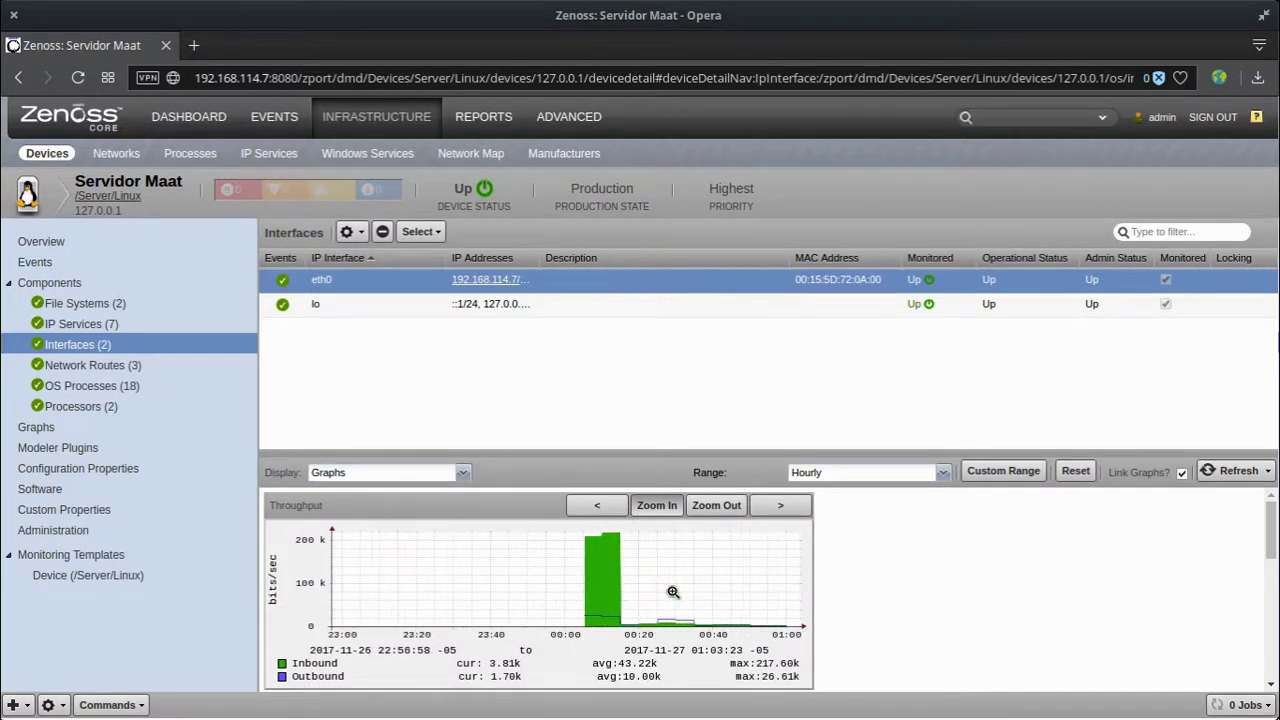
click(621, 592)
click(621, 592)
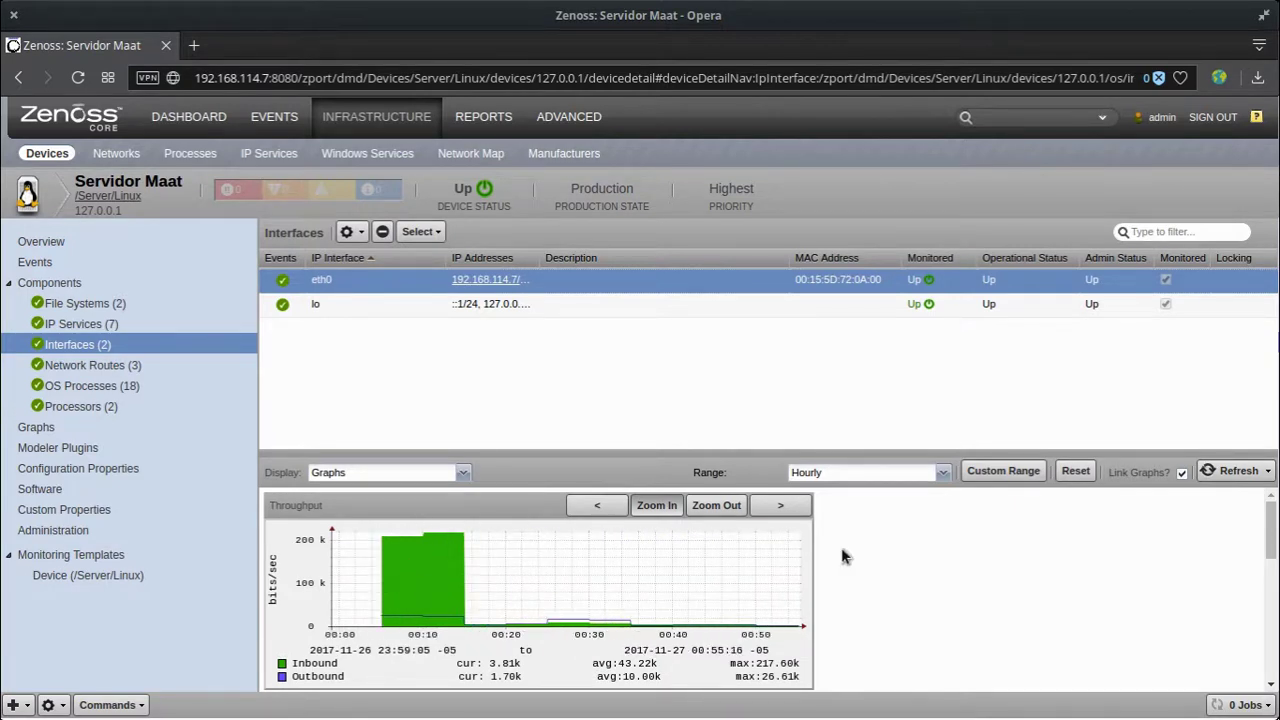
Step: Keep the Hourly range, cancel a custom date range, and keep the 30 Minutes refresh interval
click(912, 473)
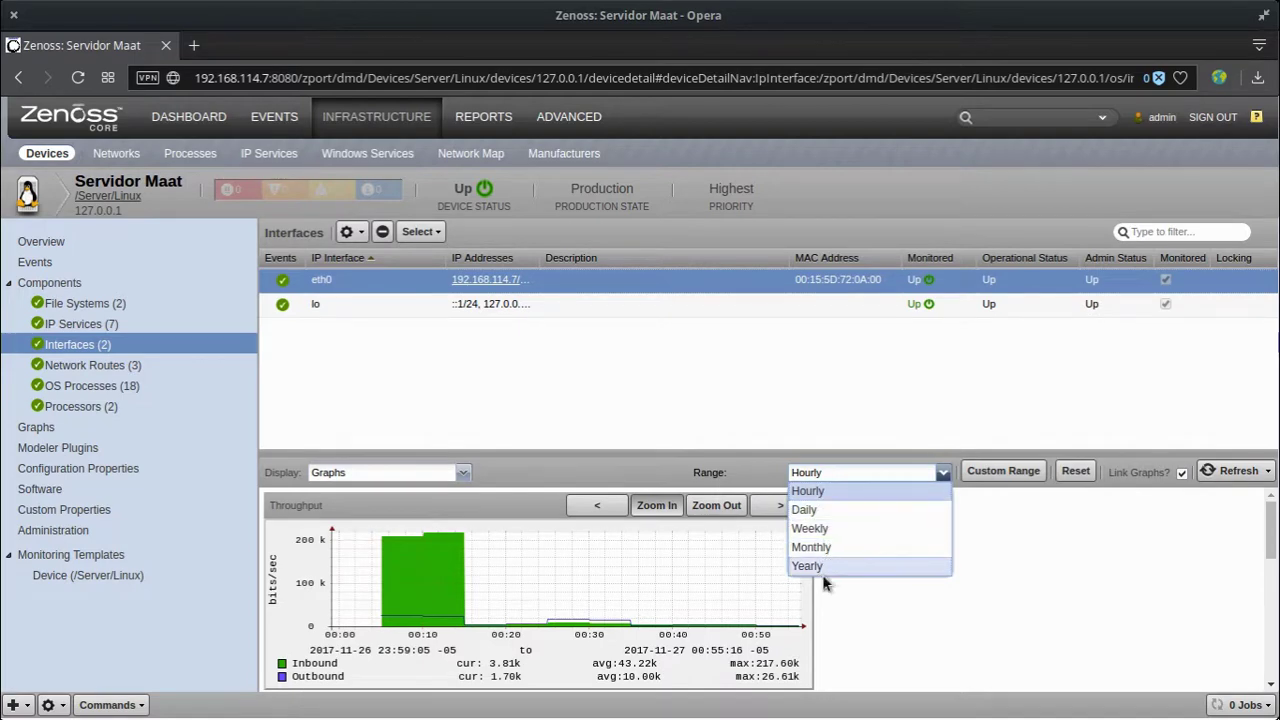
click(1062, 575)
click(1005, 473)
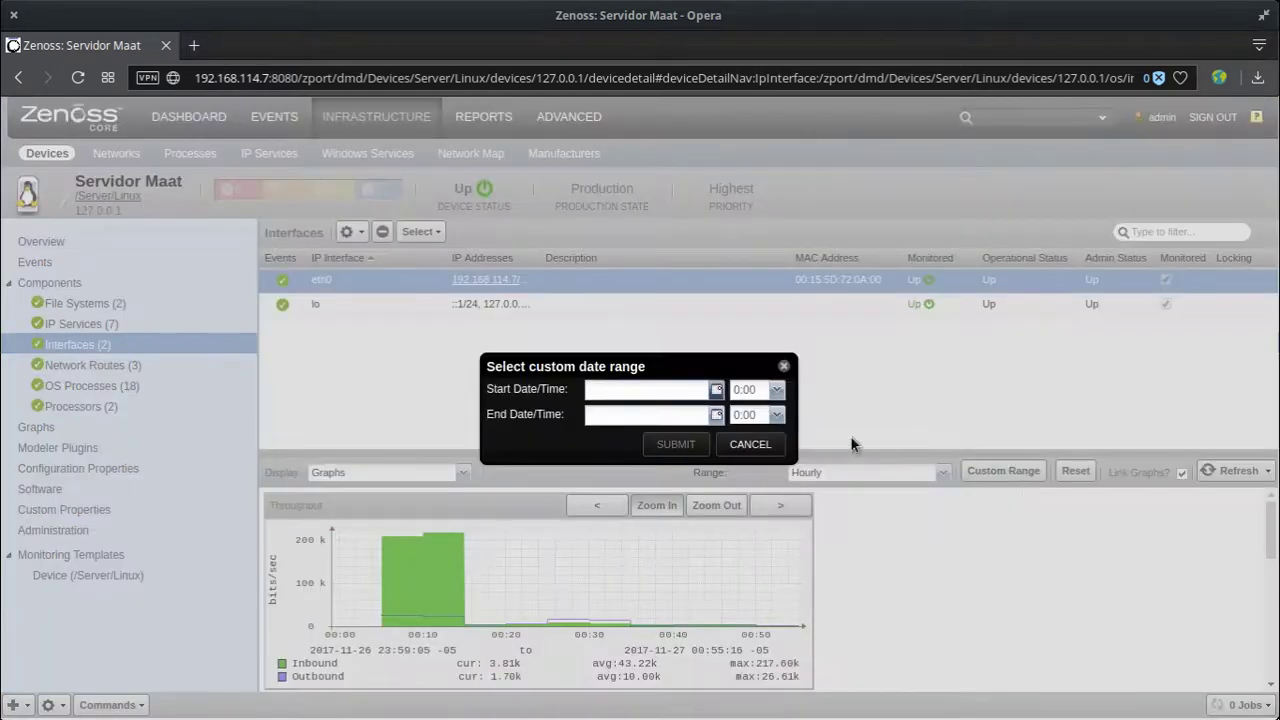
click(760, 446)
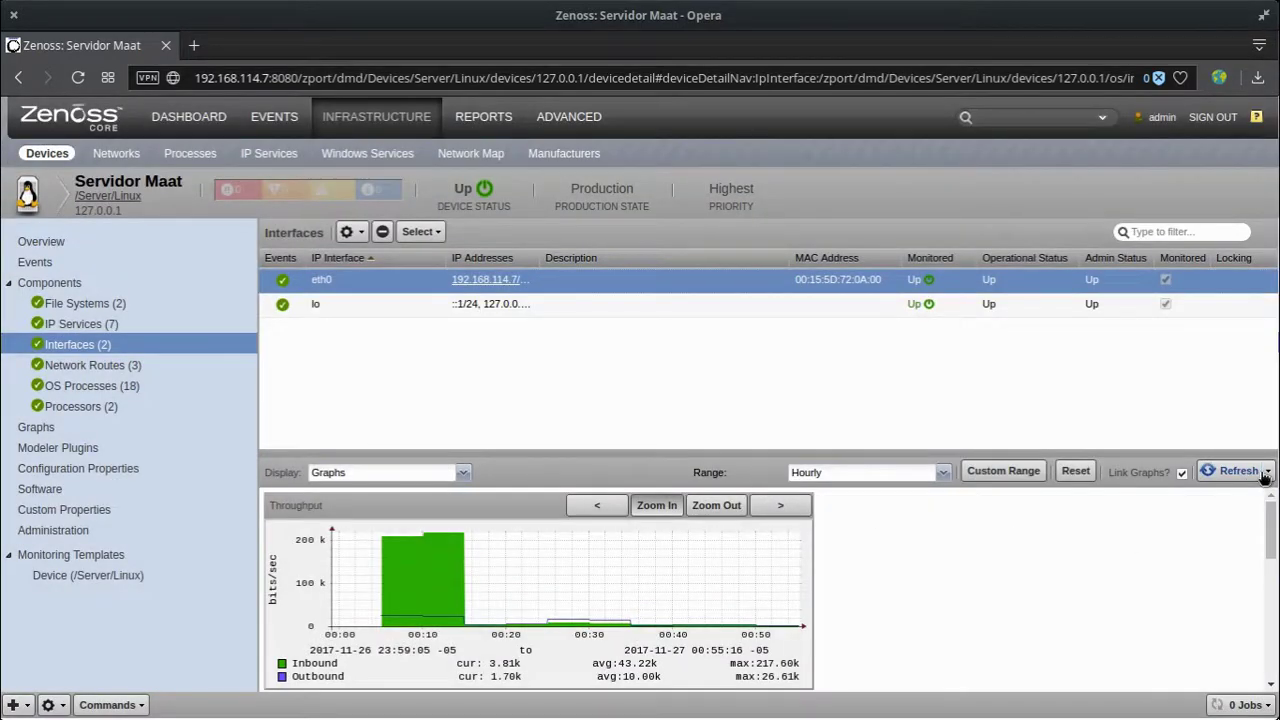
click(1267, 473)
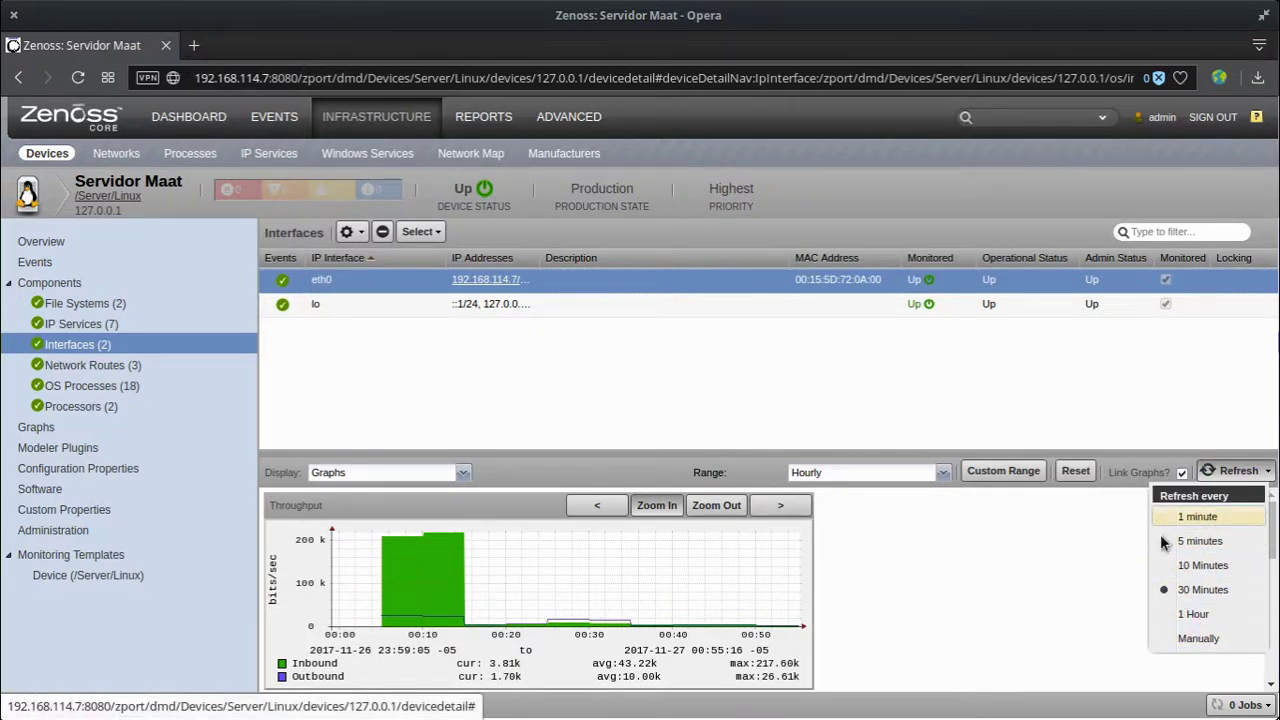
click(1068, 578)
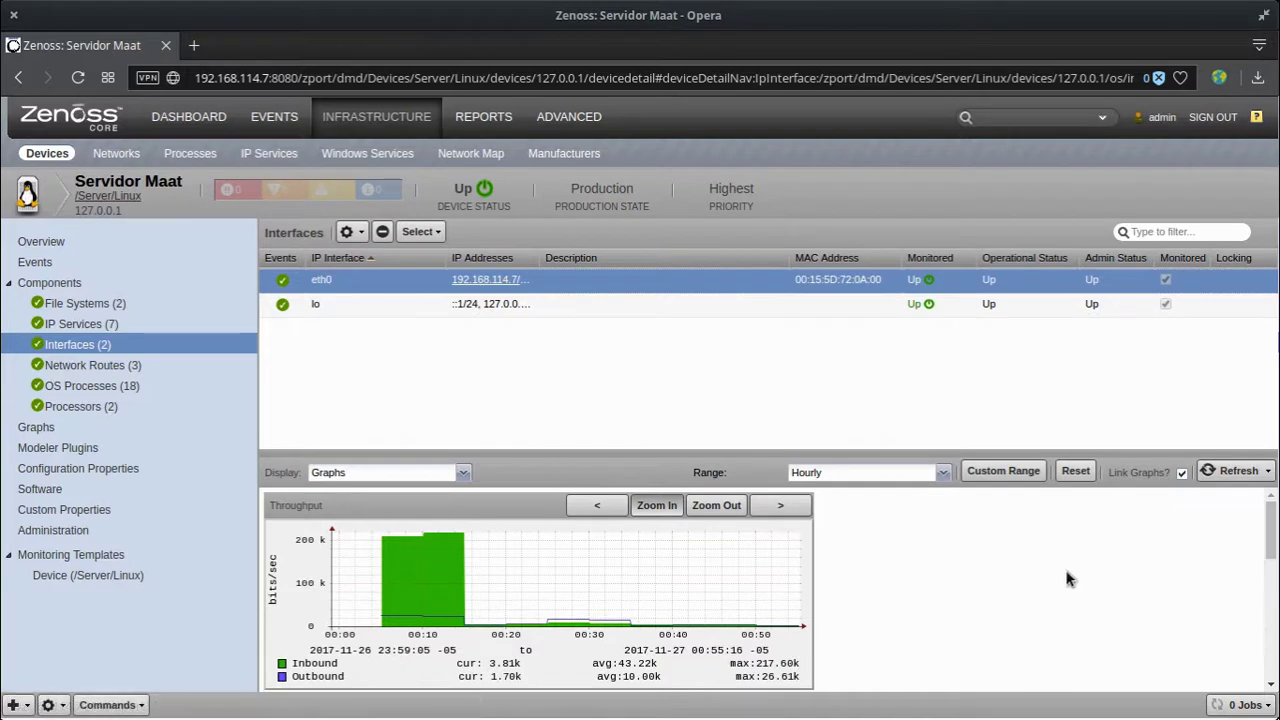
Step: Review the 169.254.0.0/16 and 192.168.114.0 routes, then CPU usage of mysqld, rrdcached and zentrap processes
click(172, 366)
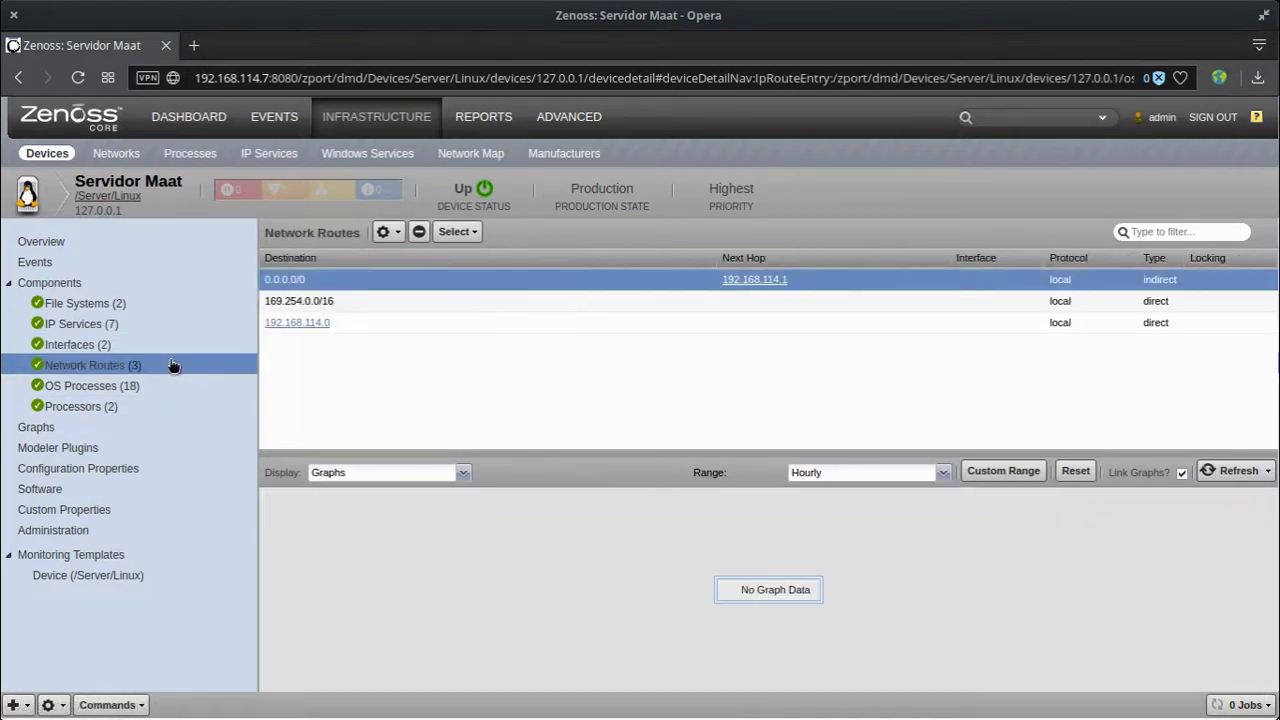
click(472, 297)
click(451, 329)
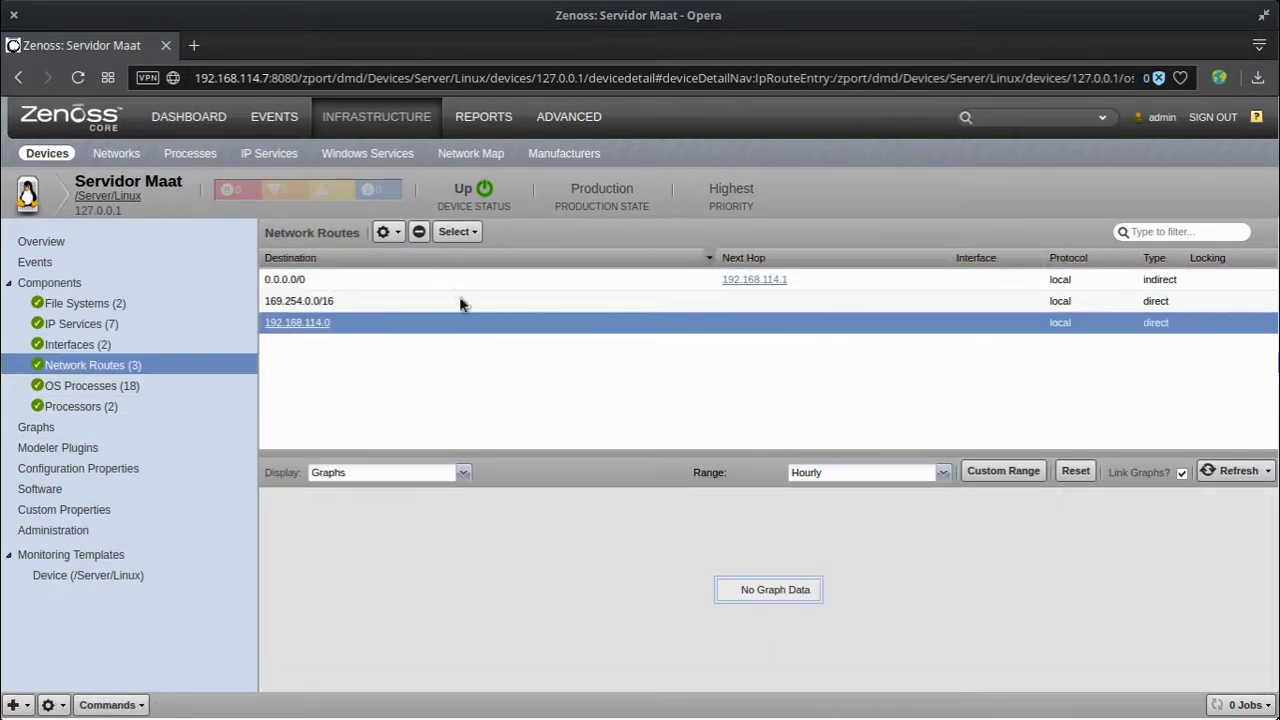
click(125, 385)
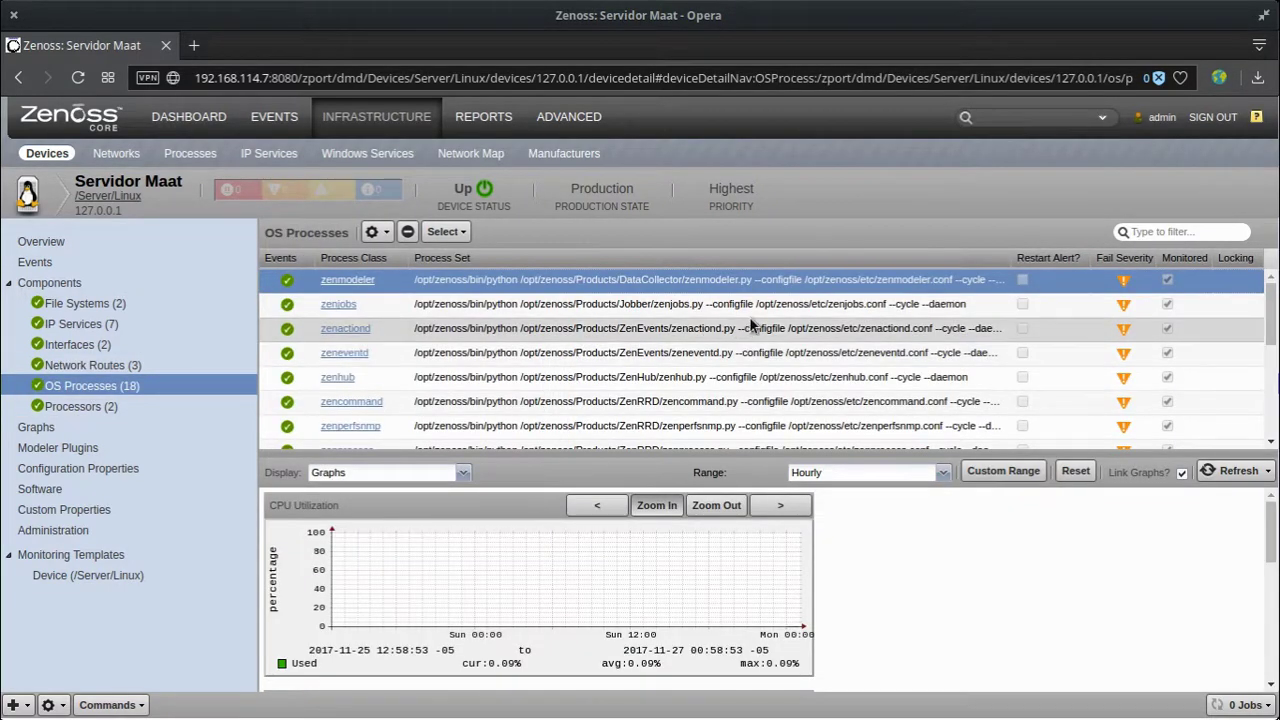
scroll(730, 345, down, 5)
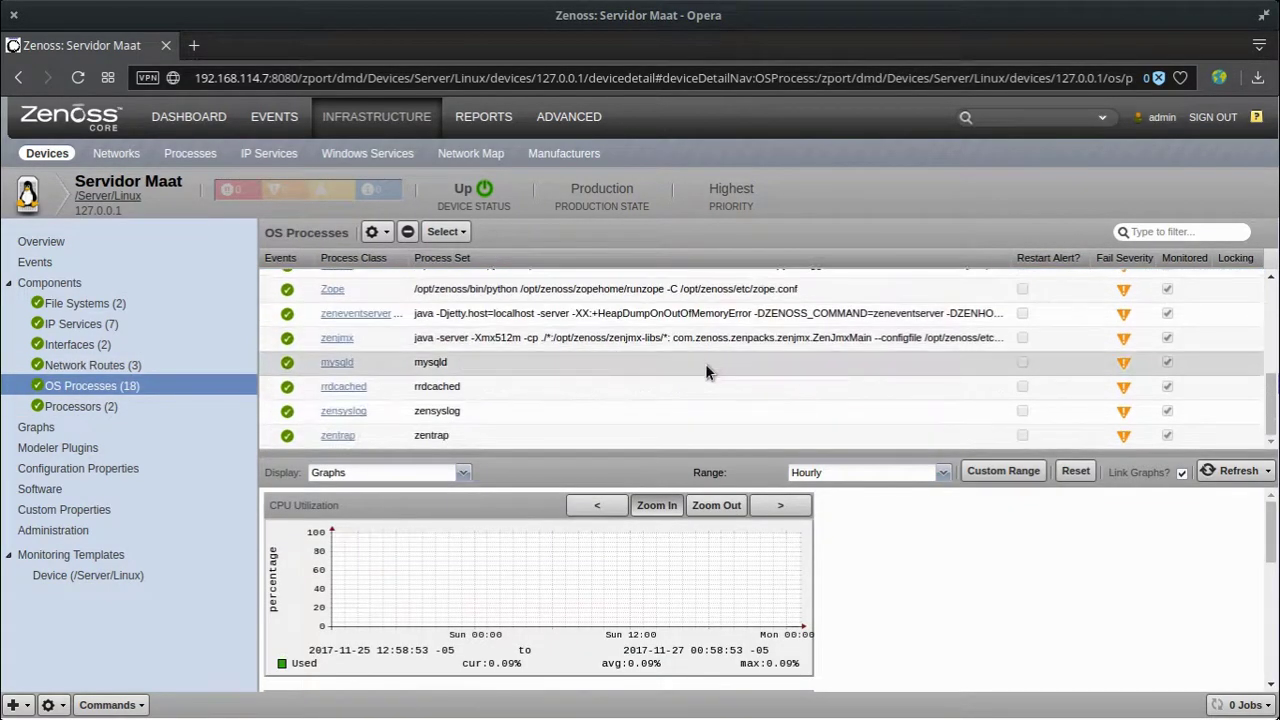
click(699, 366)
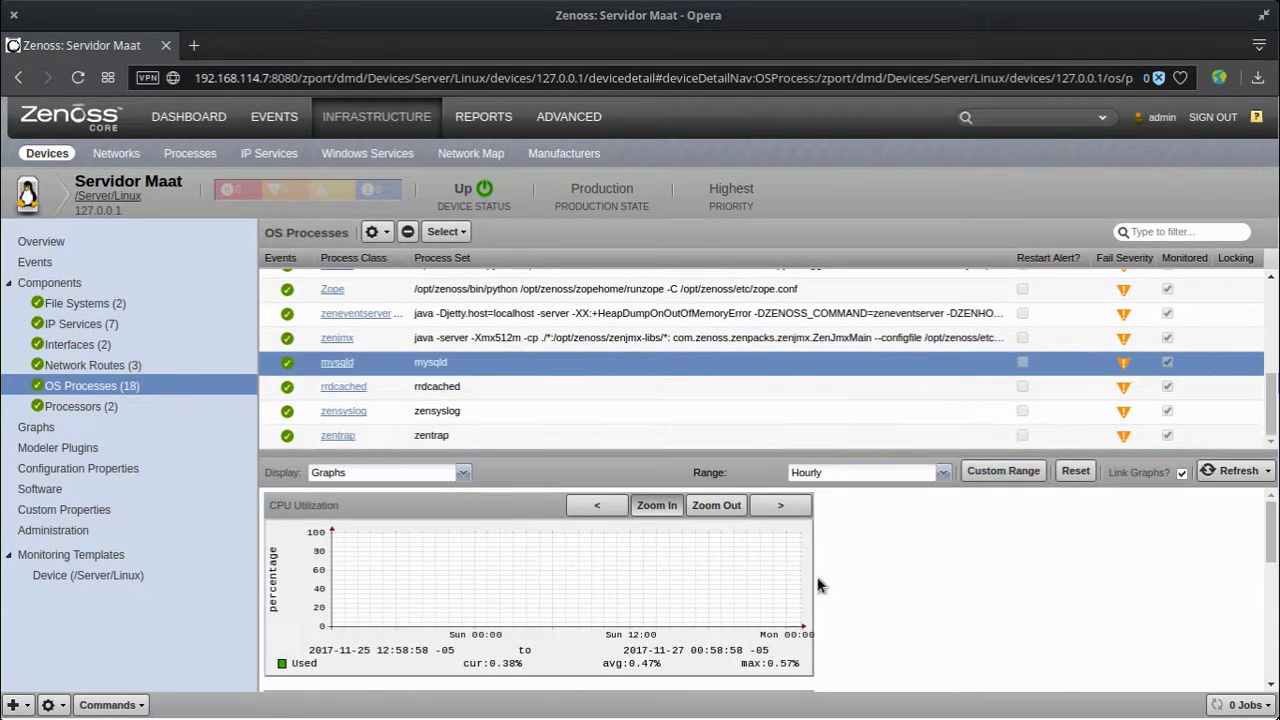
click(552, 385)
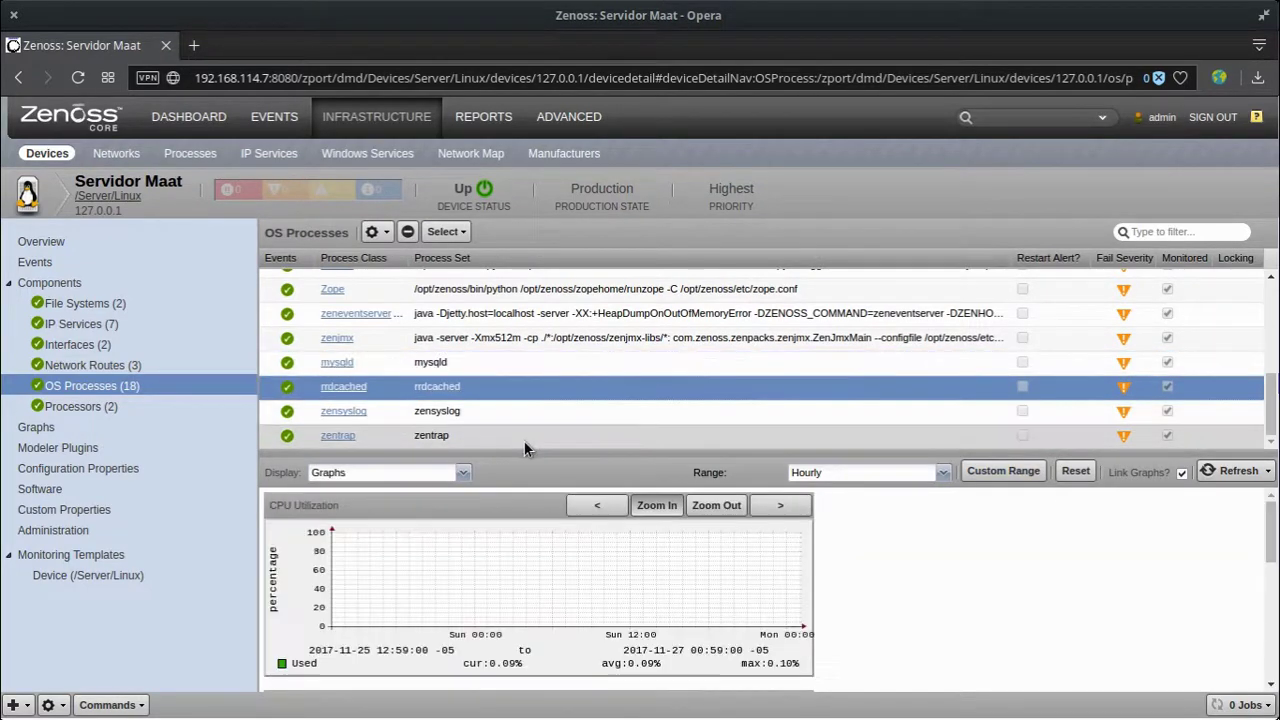
click(587, 431)
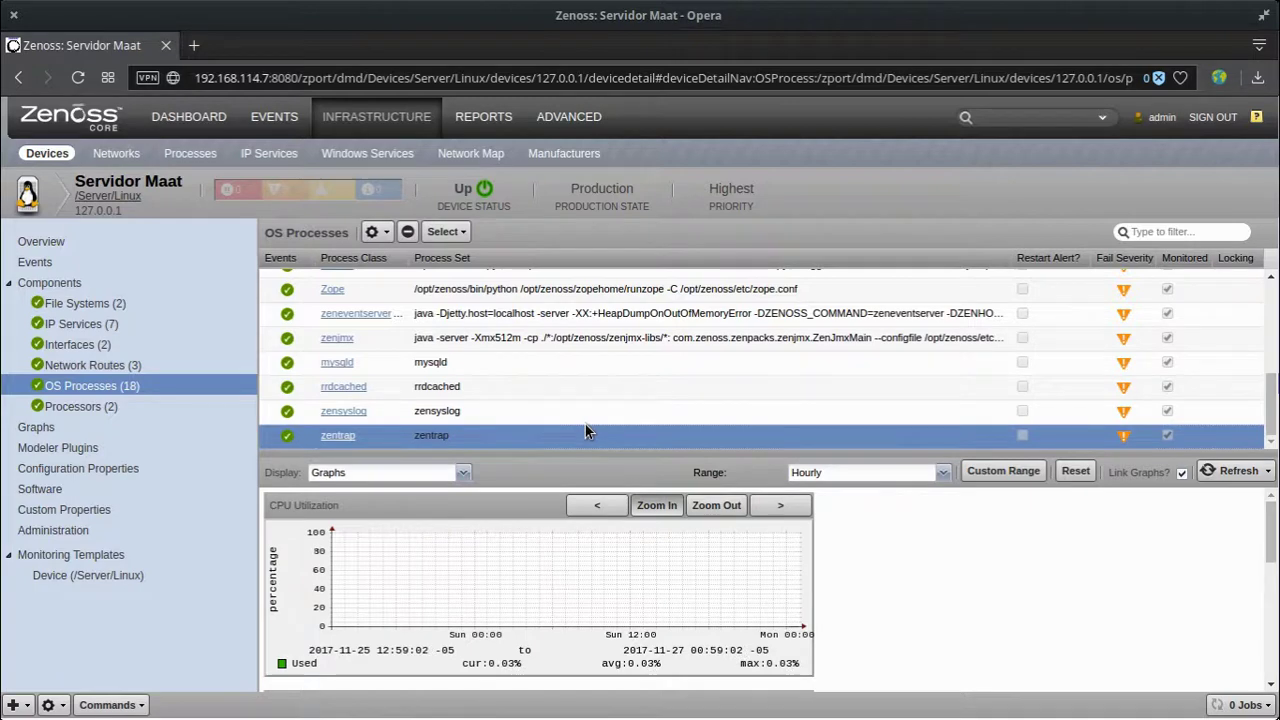
Step: List the processors, select the second Intel CPU, and view its Events, Details, then Templates
click(78, 406)
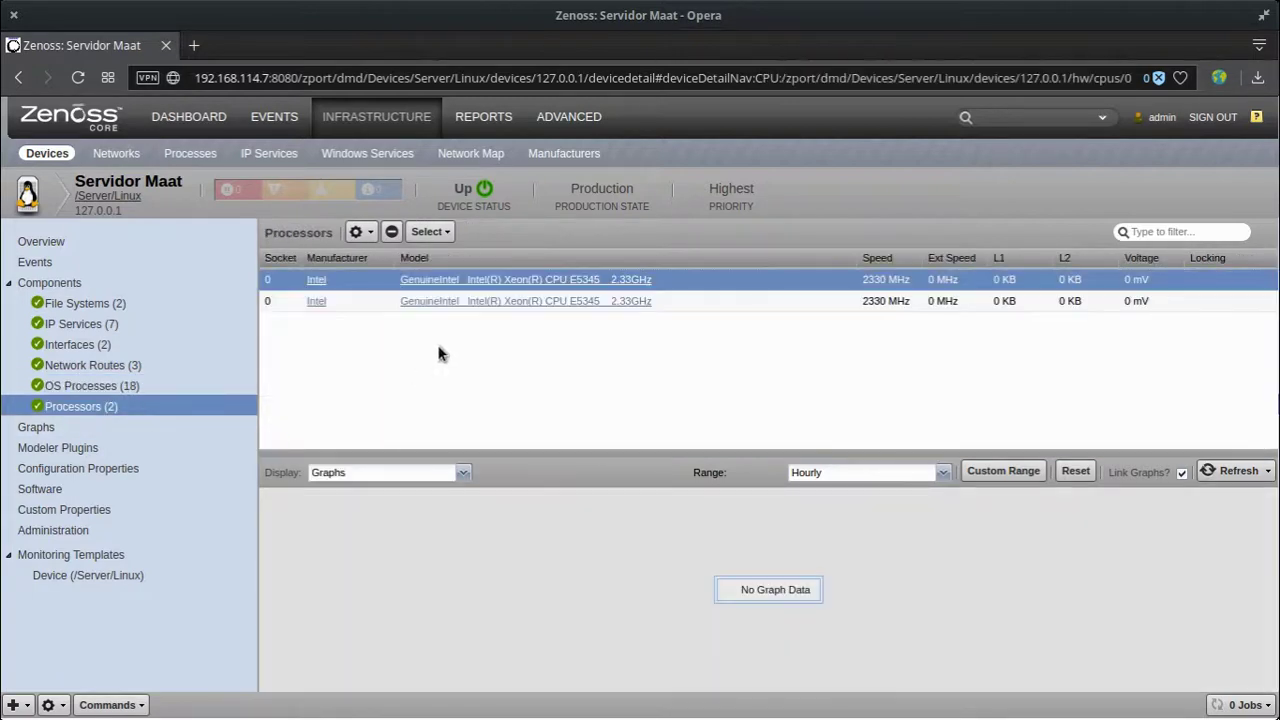
click(751, 300)
click(754, 276)
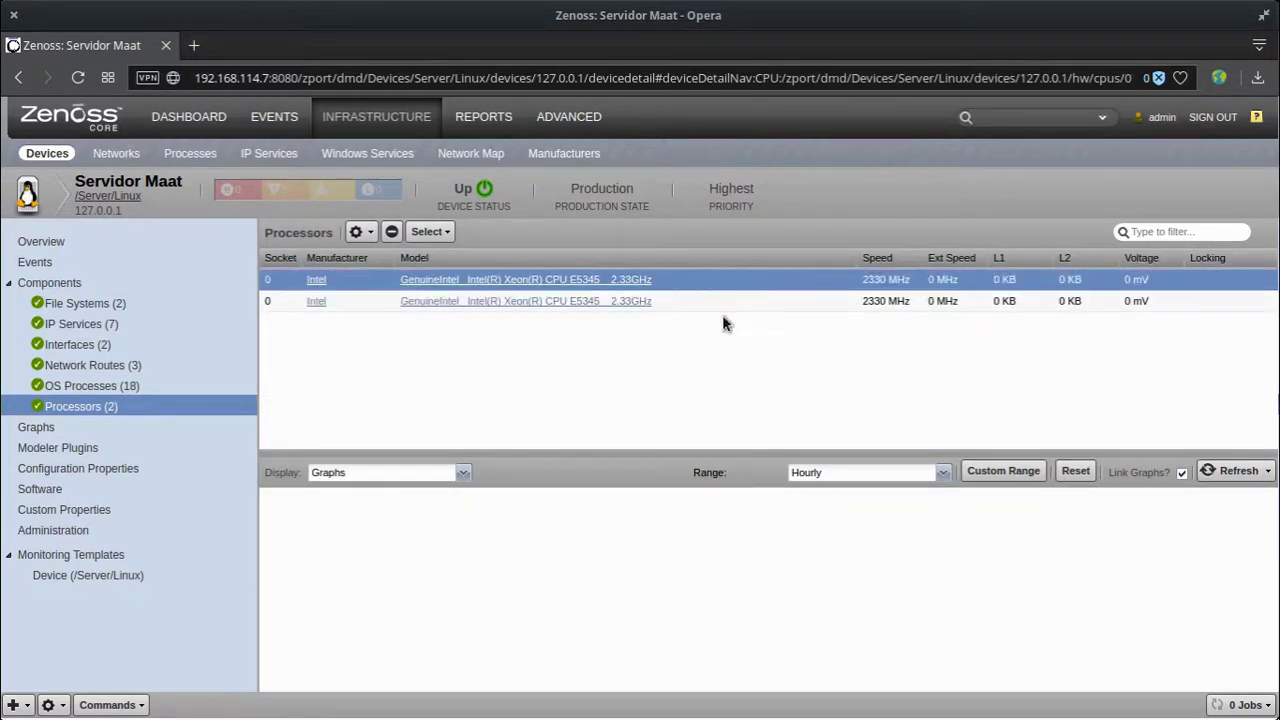
click(724, 309)
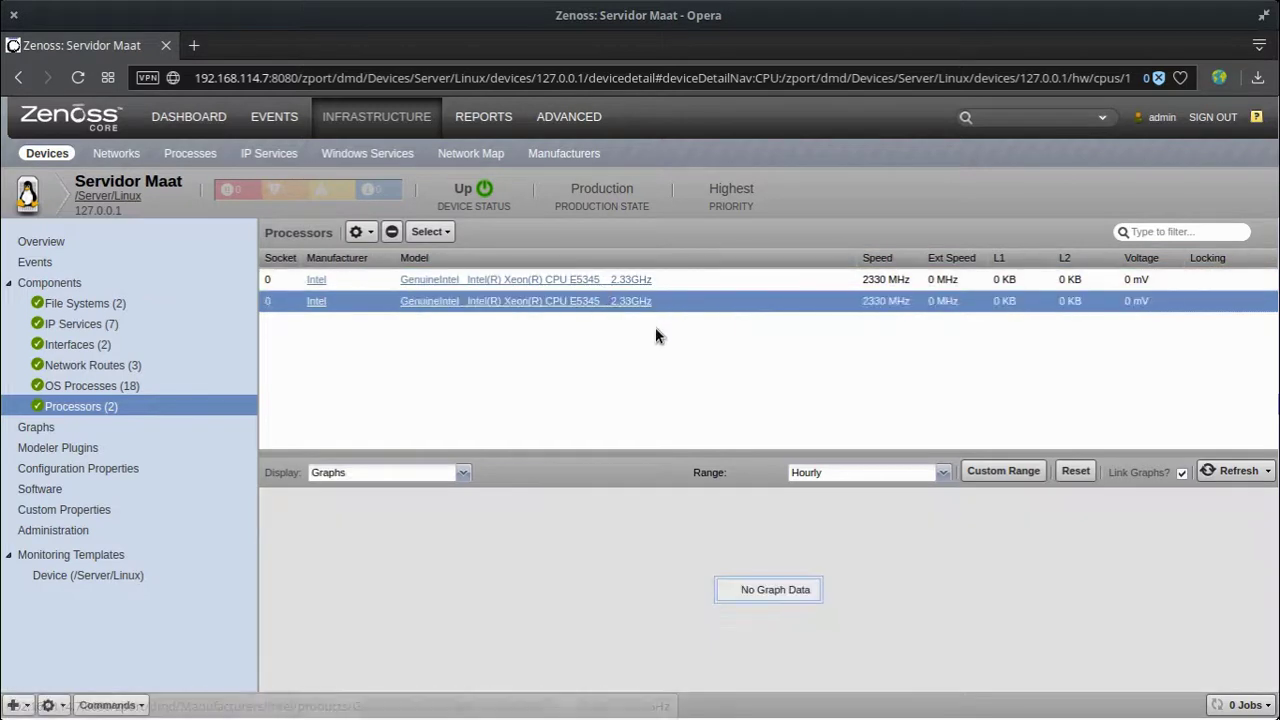
click(353, 471)
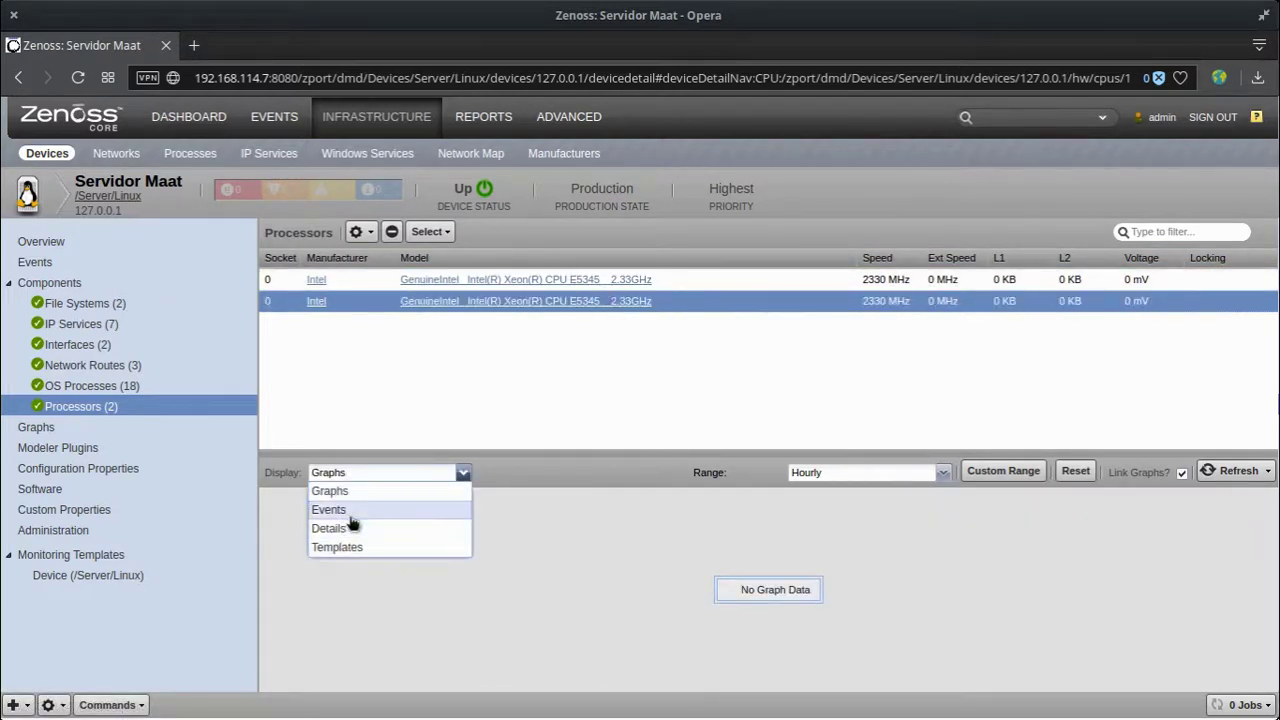
click(340, 510)
click(371, 472)
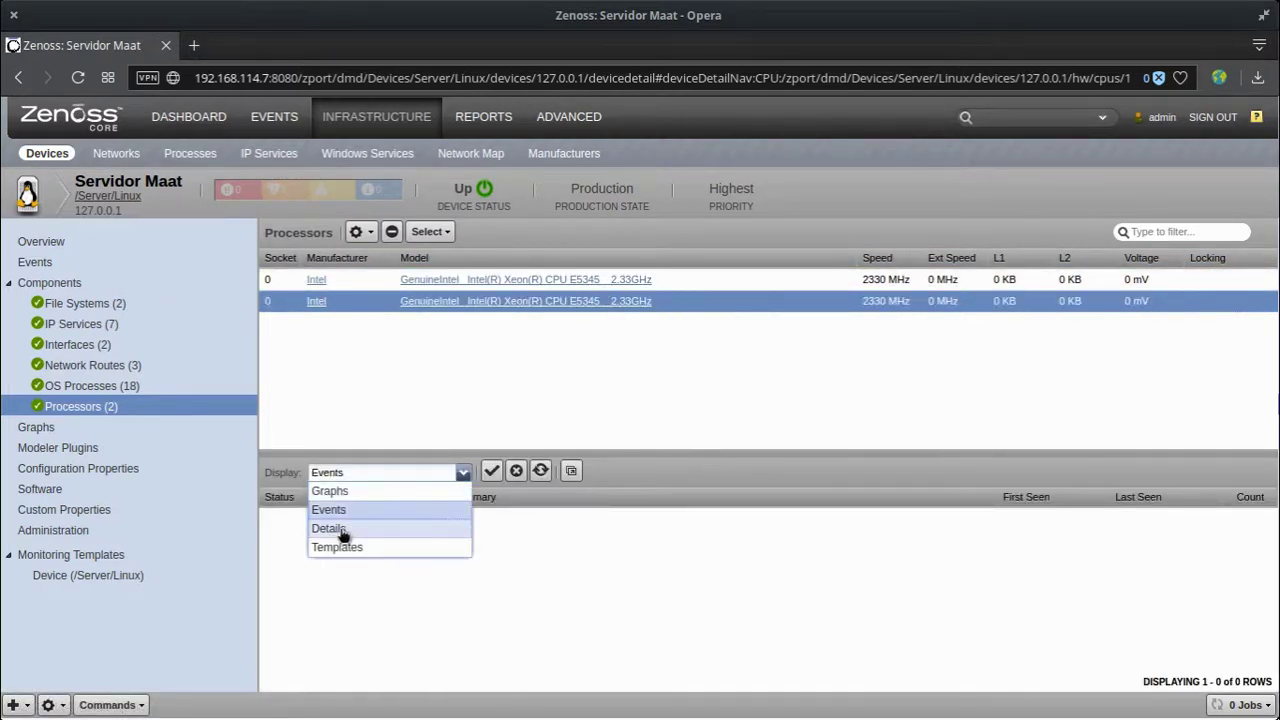
click(341, 529)
click(400, 474)
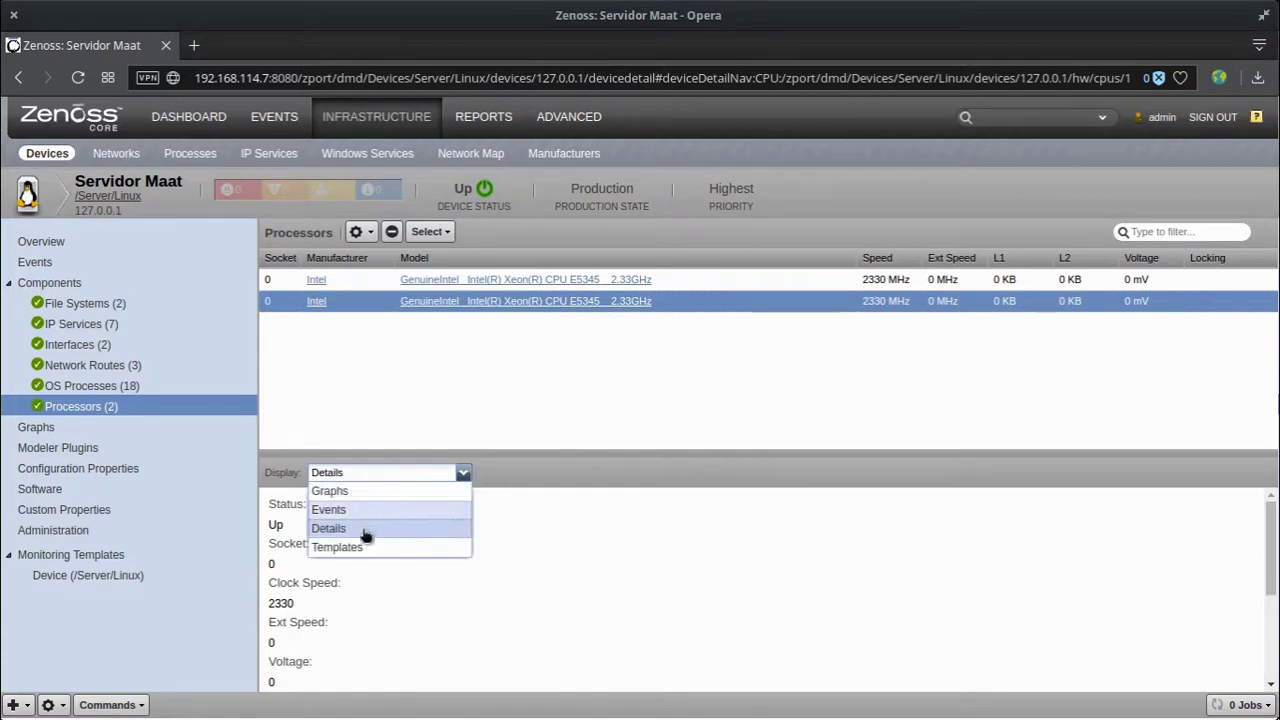
click(345, 547)
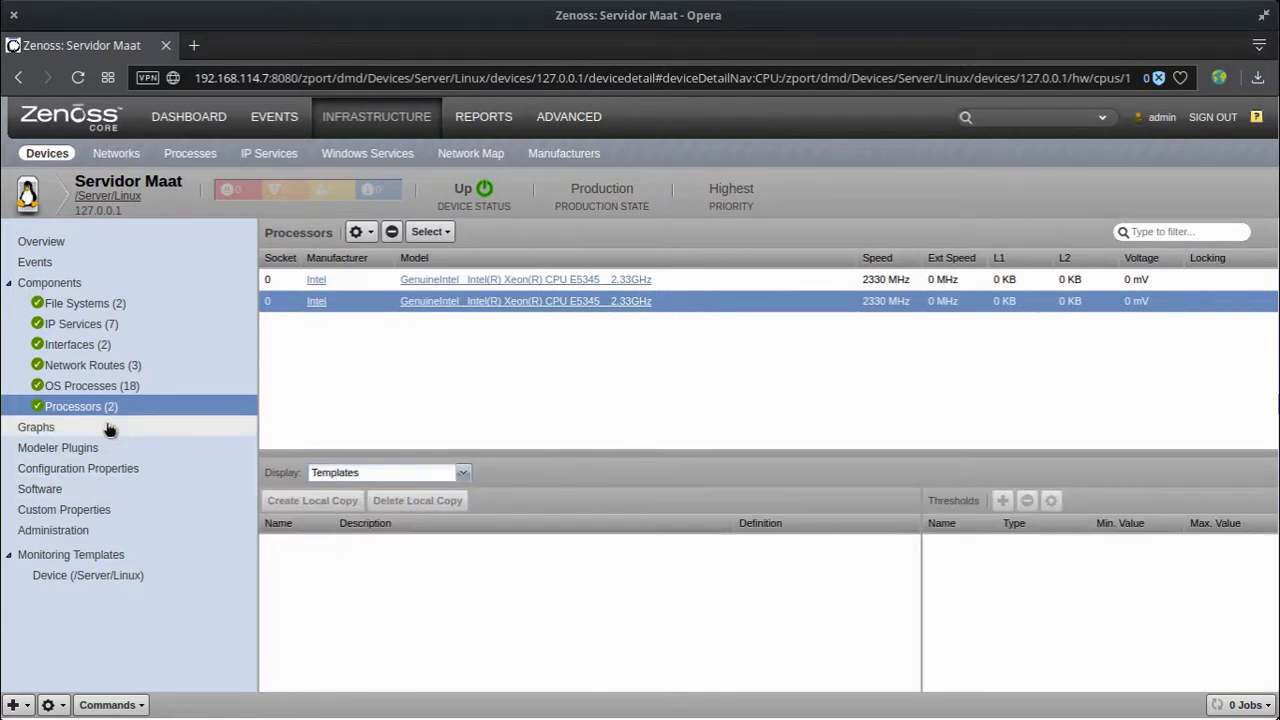
click(110, 428)
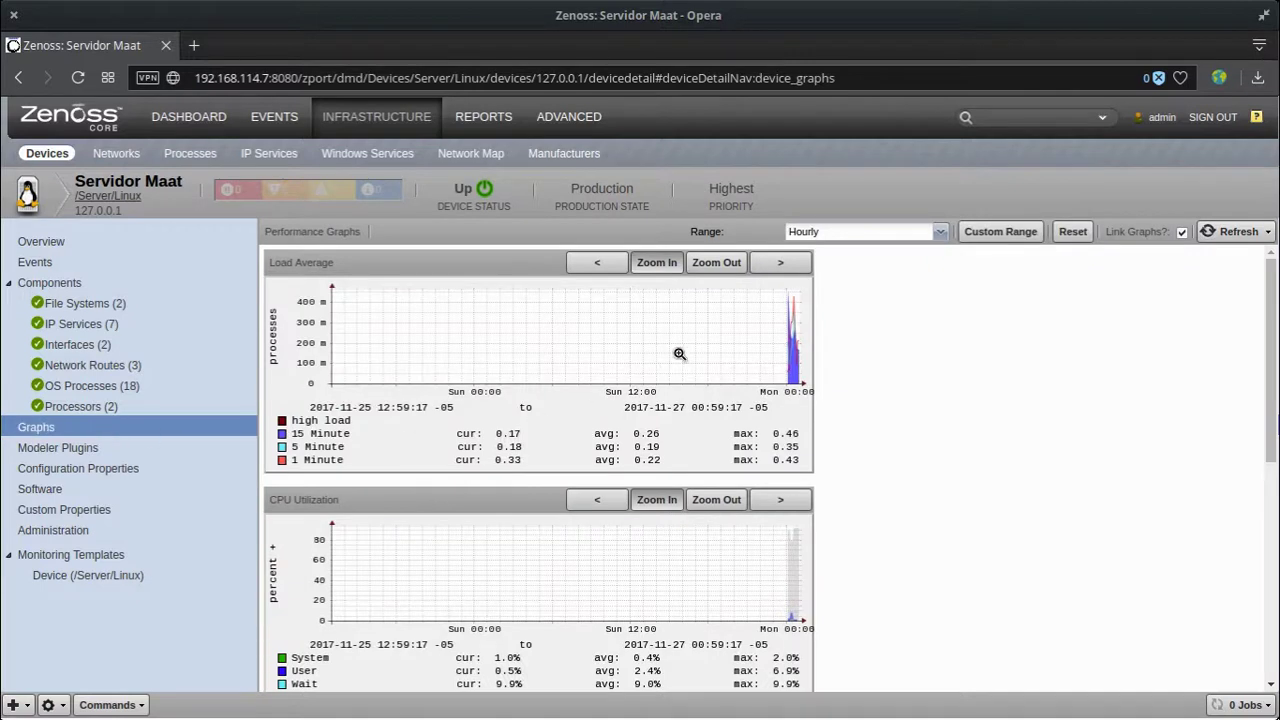
Step: Zoom the load and CPU graphs, then narrow the memory and IO graphs to roughly 40 minutes
click(788, 345)
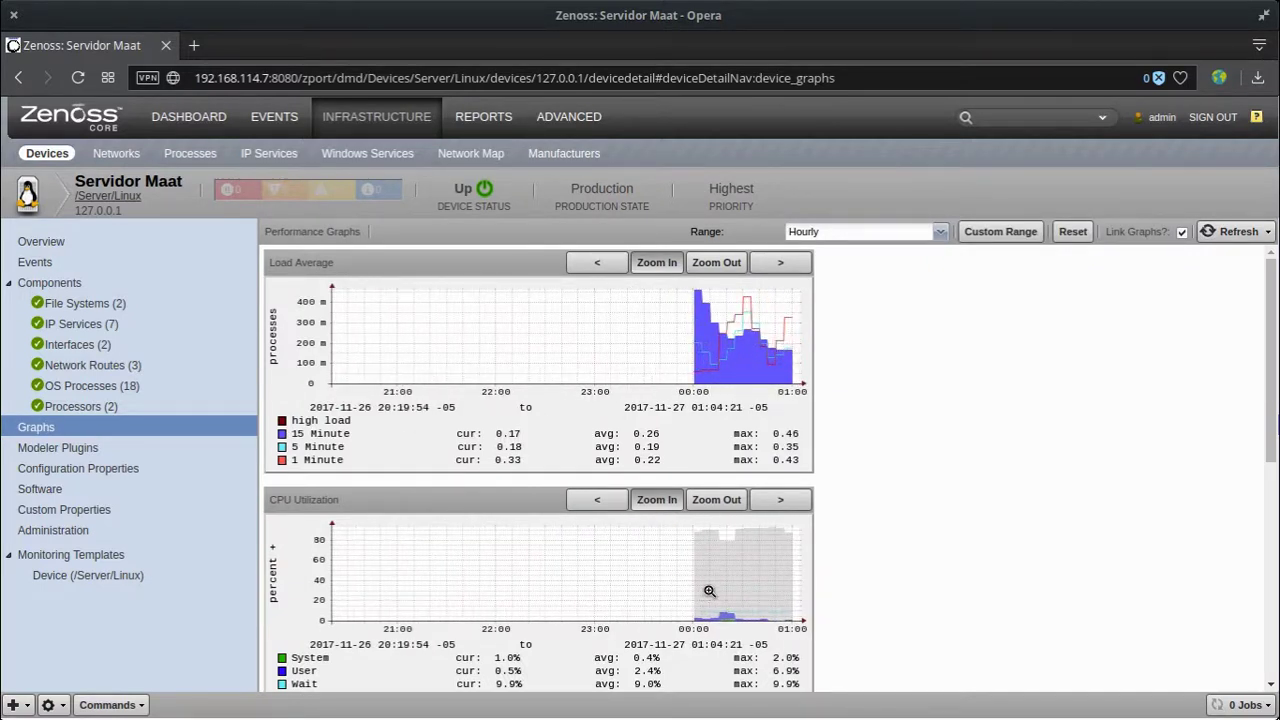
scroll(750, 571, down, 1)
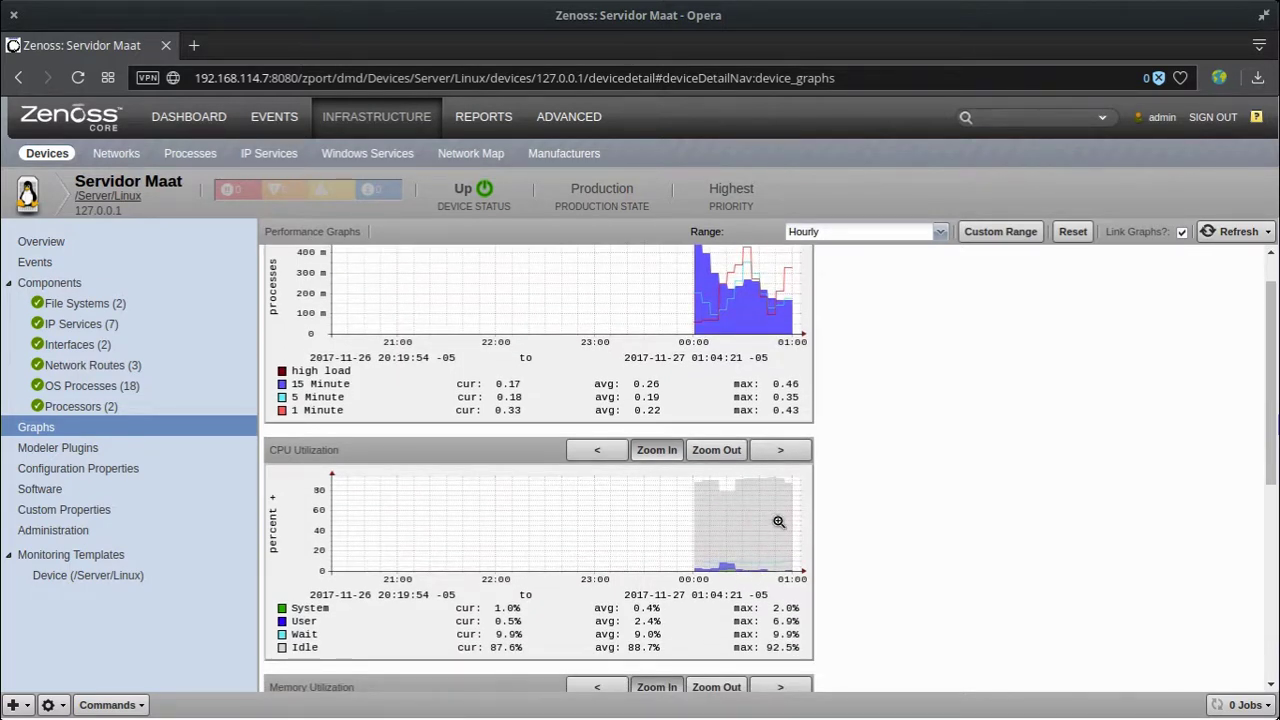
scroll(781, 521, down, 5)
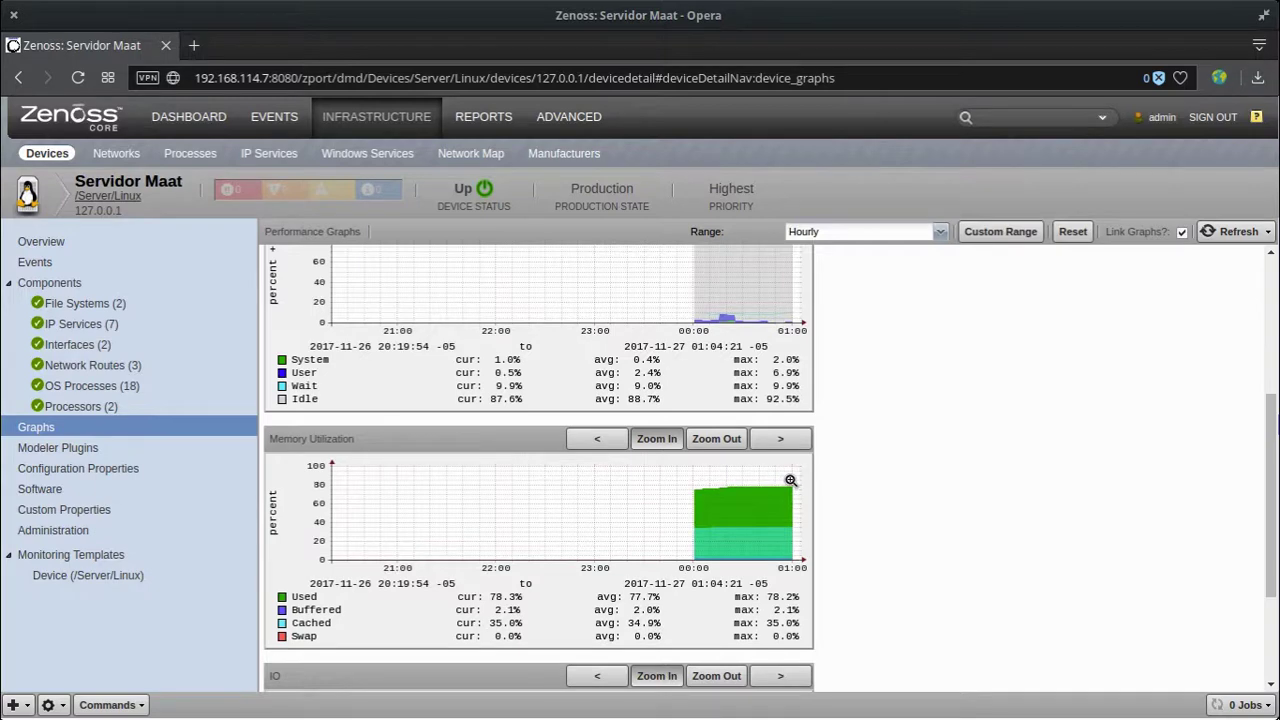
scroll(557, 570, down, 4)
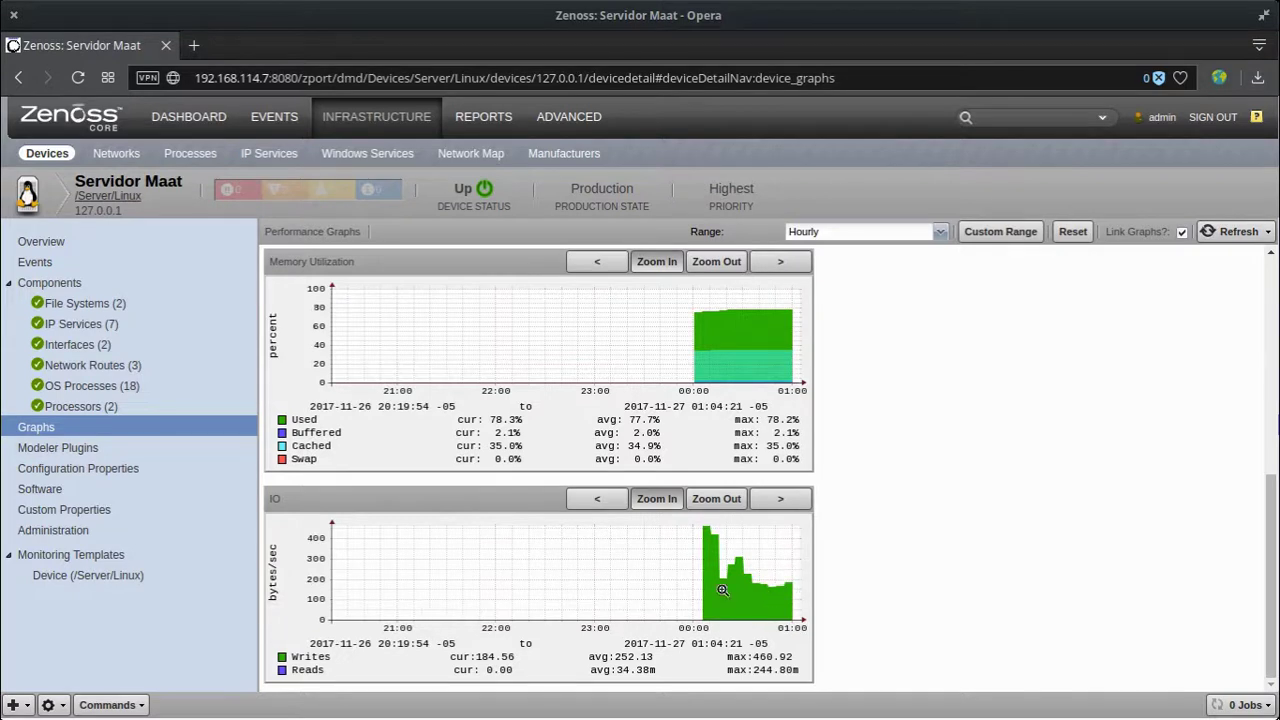
click(767, 583)
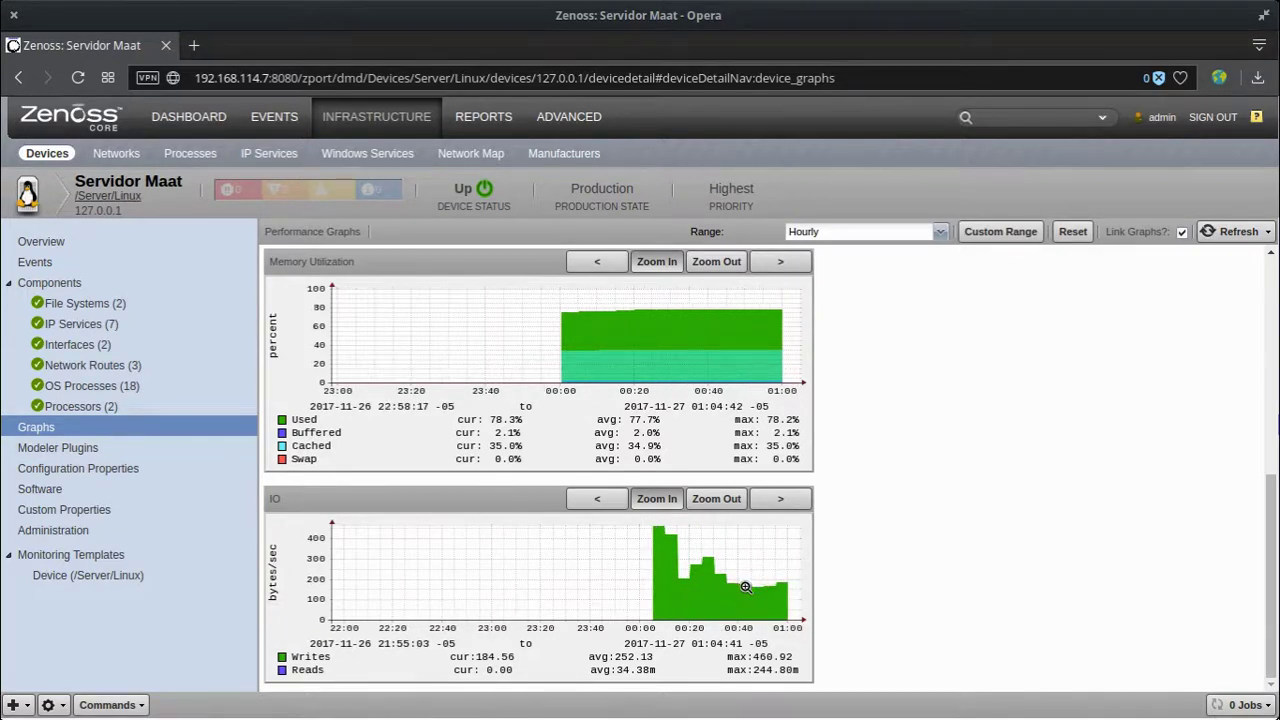
click(707, 601)
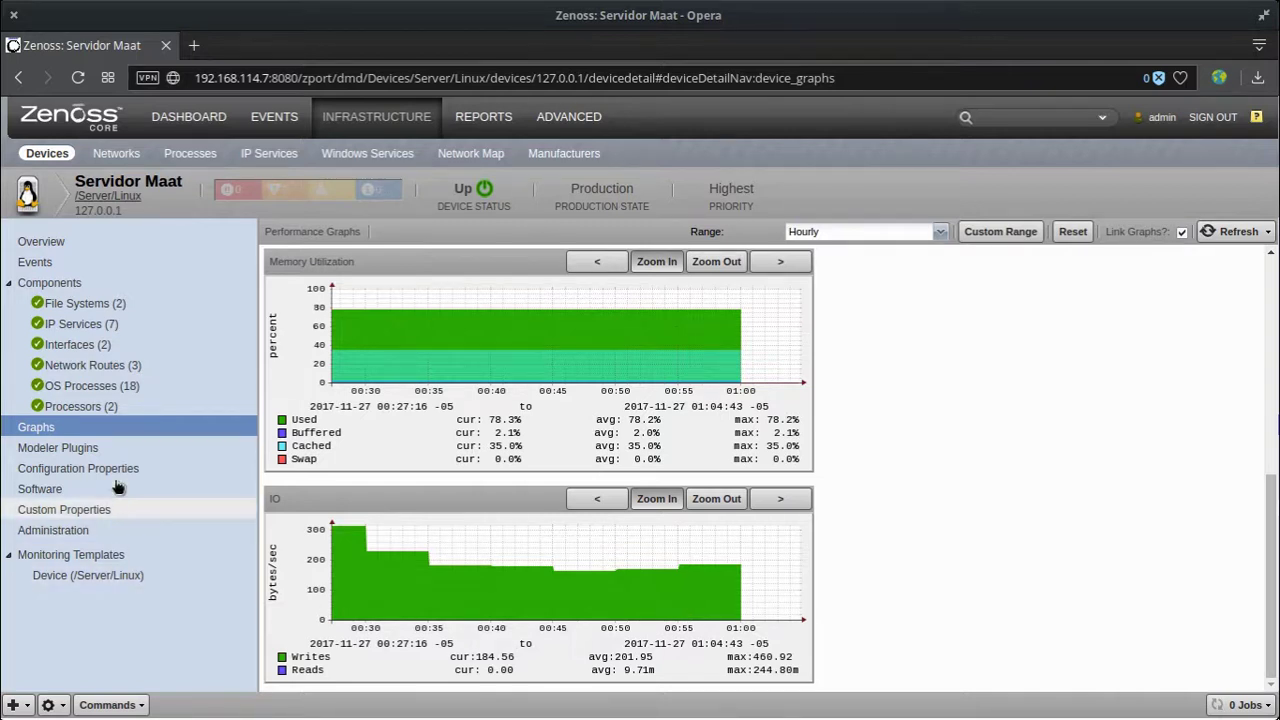
Step: Move the linux cpuinfo, ifconfig, memory, netstat_an, netstat_rn and process plugins into Selected
click(118, 448)
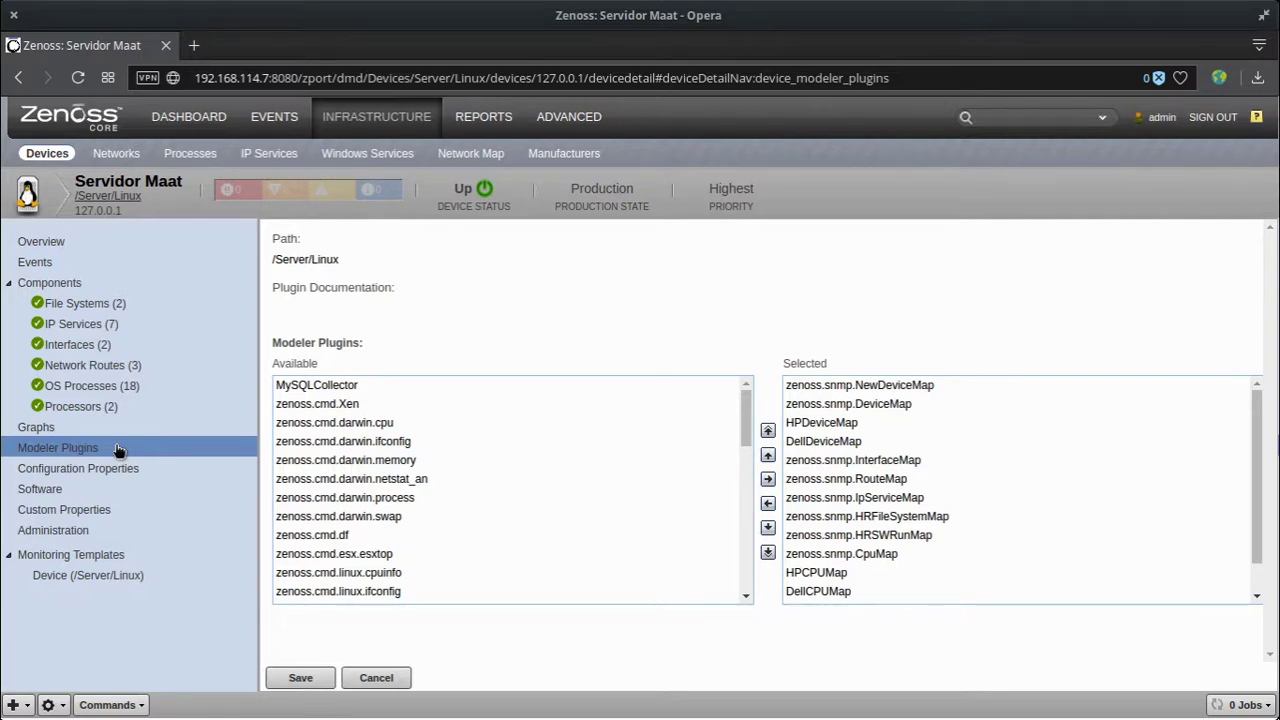
scroll(583, 502, down, 1)
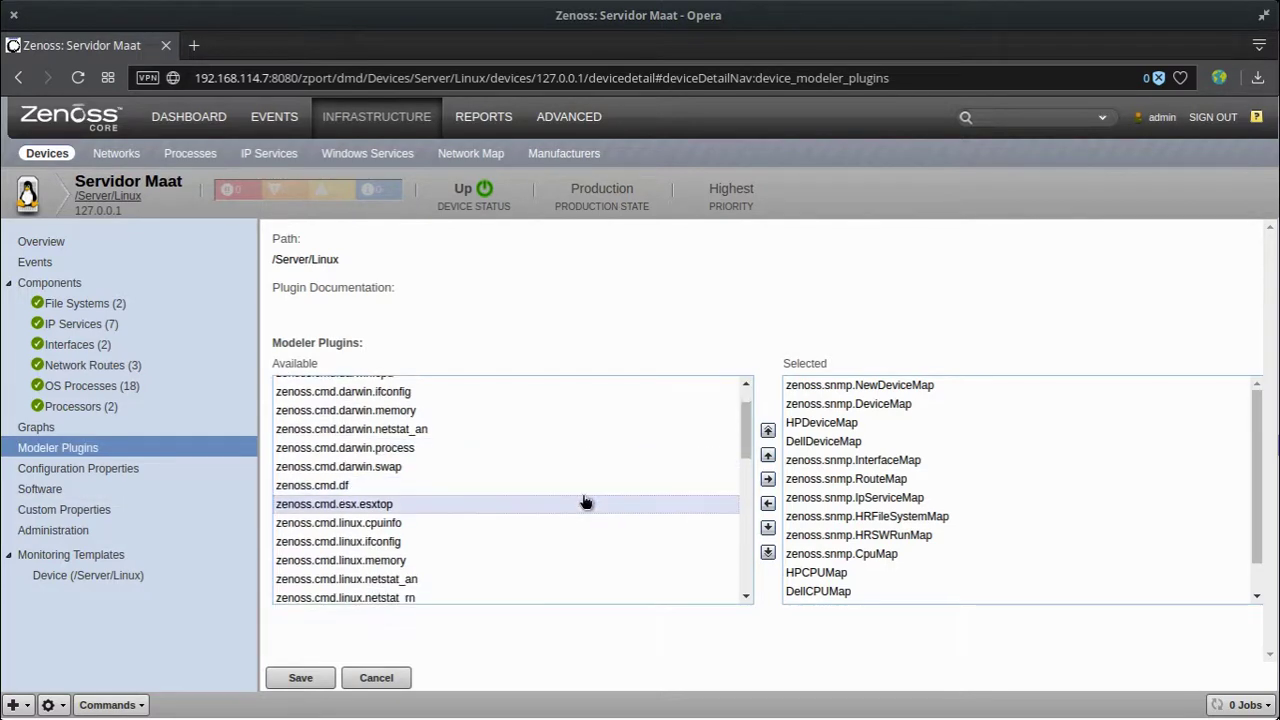
click(485, 523)
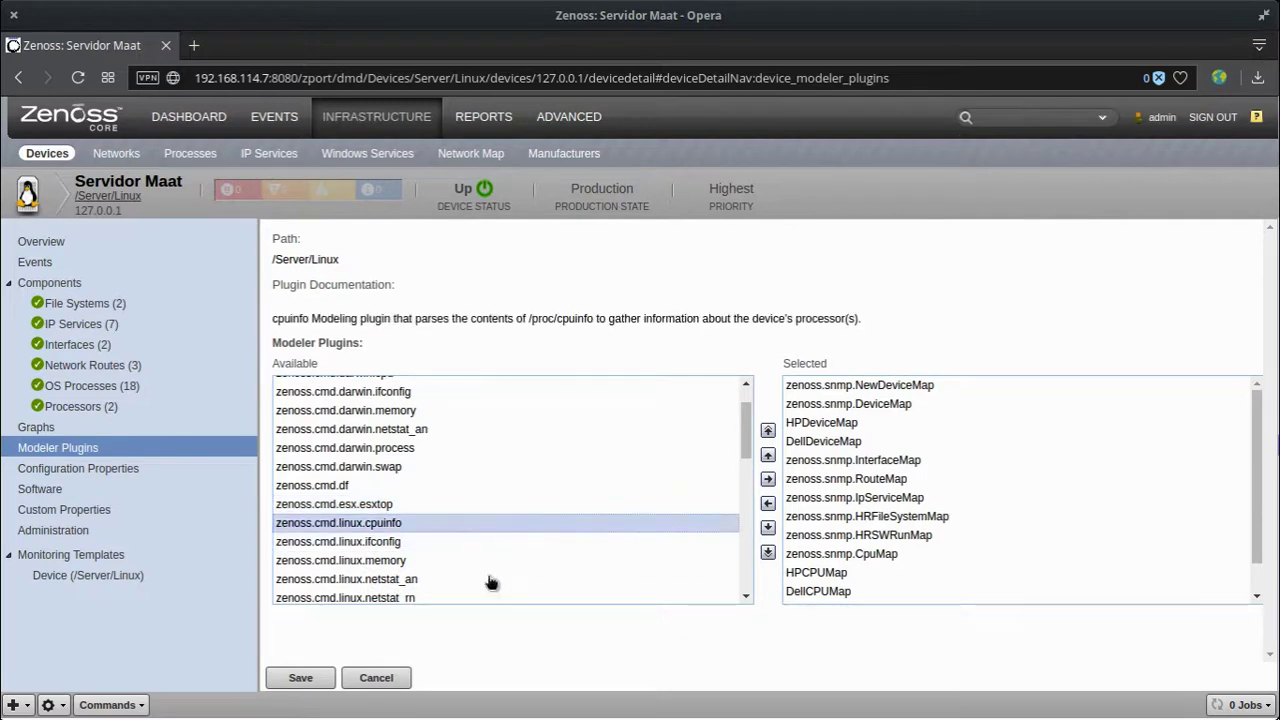
click(770, 496)
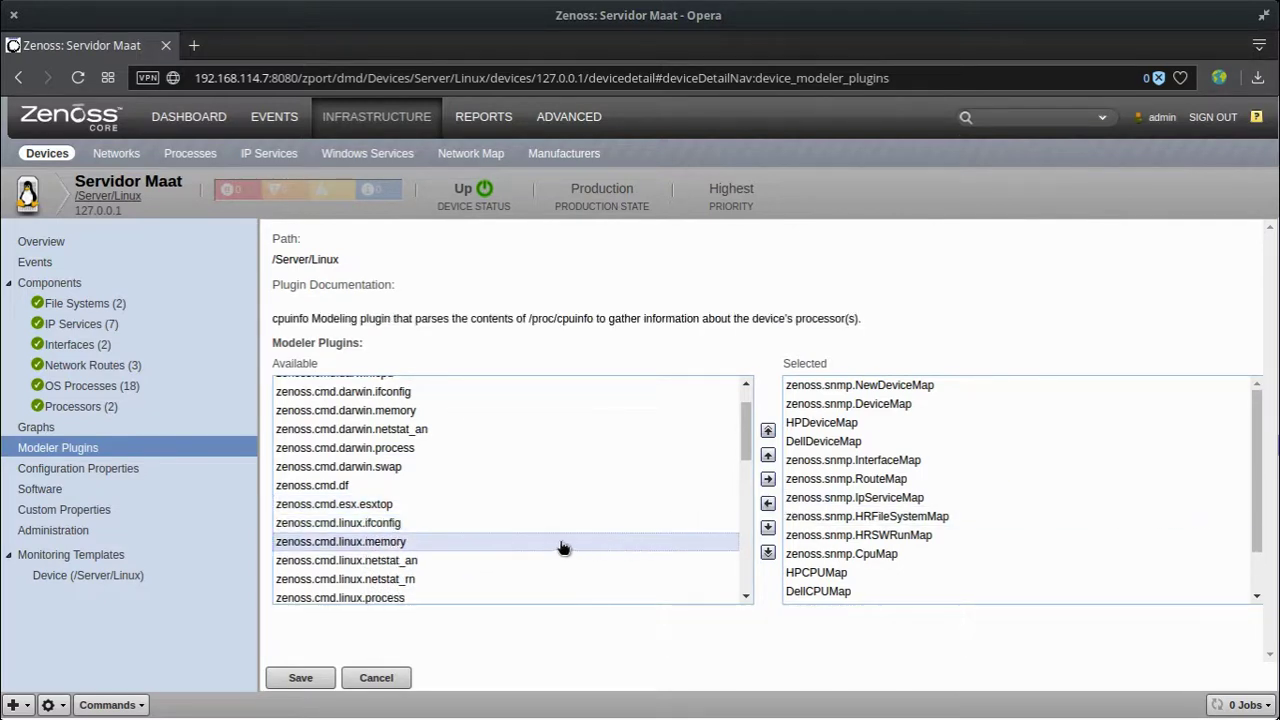
double_click(549, 523)
double_click(526, 524)
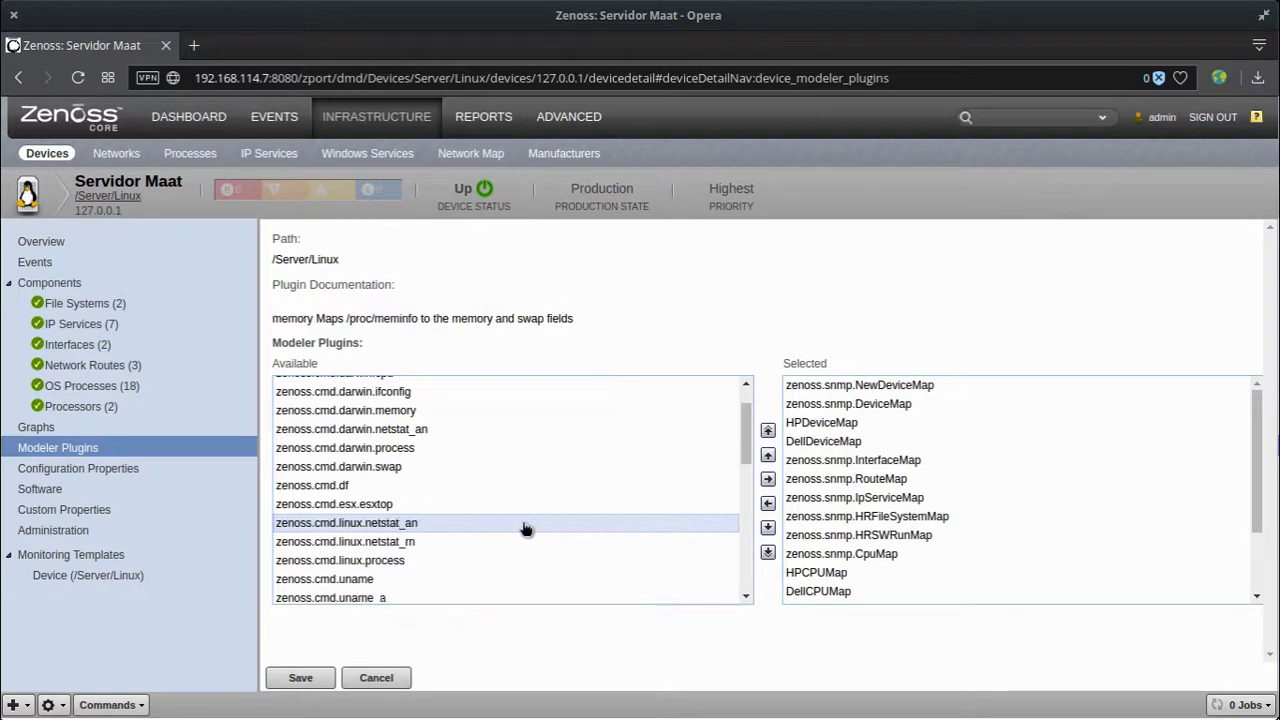
click(503, 528)
double_click(503, 528)
double_click(471, 527)
double_click(471, 527)
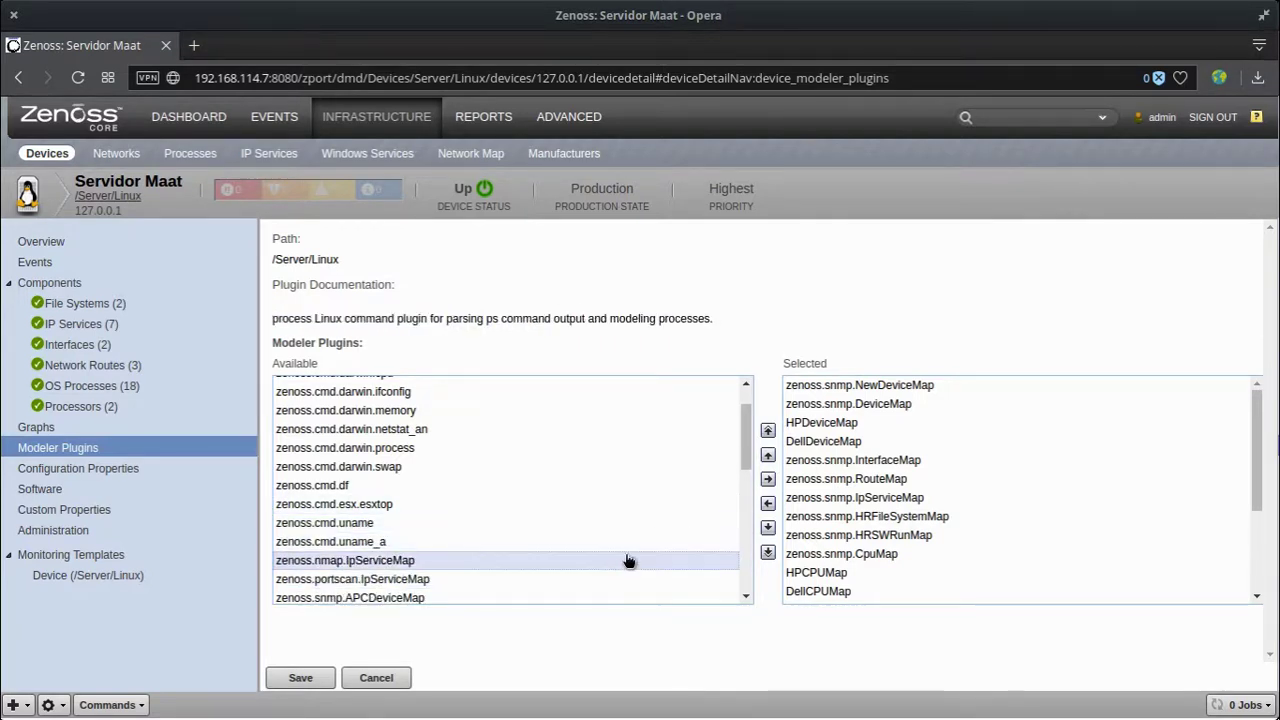
Step: Add MySQLCollector to the selected modeler plugins and save the choices
scroll(626, 560, down, 1)
scroll(628, 560, down, 4)
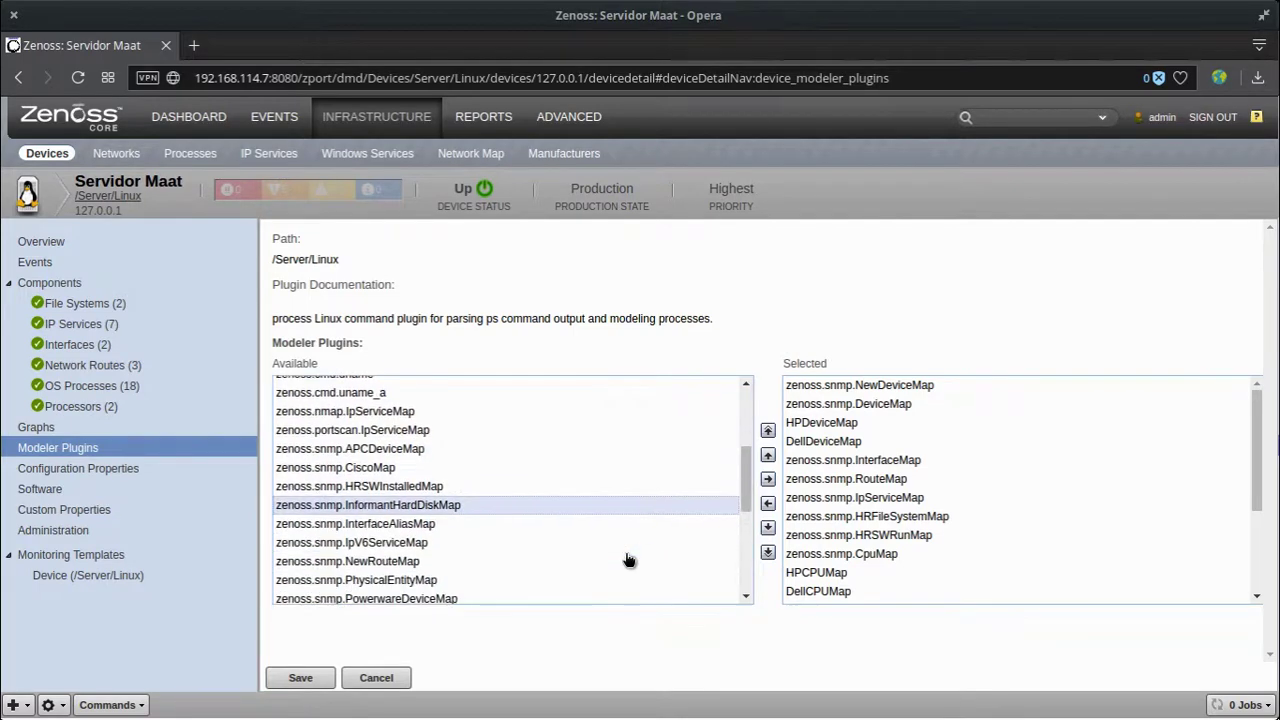
scroll(571, 566, down, 2)
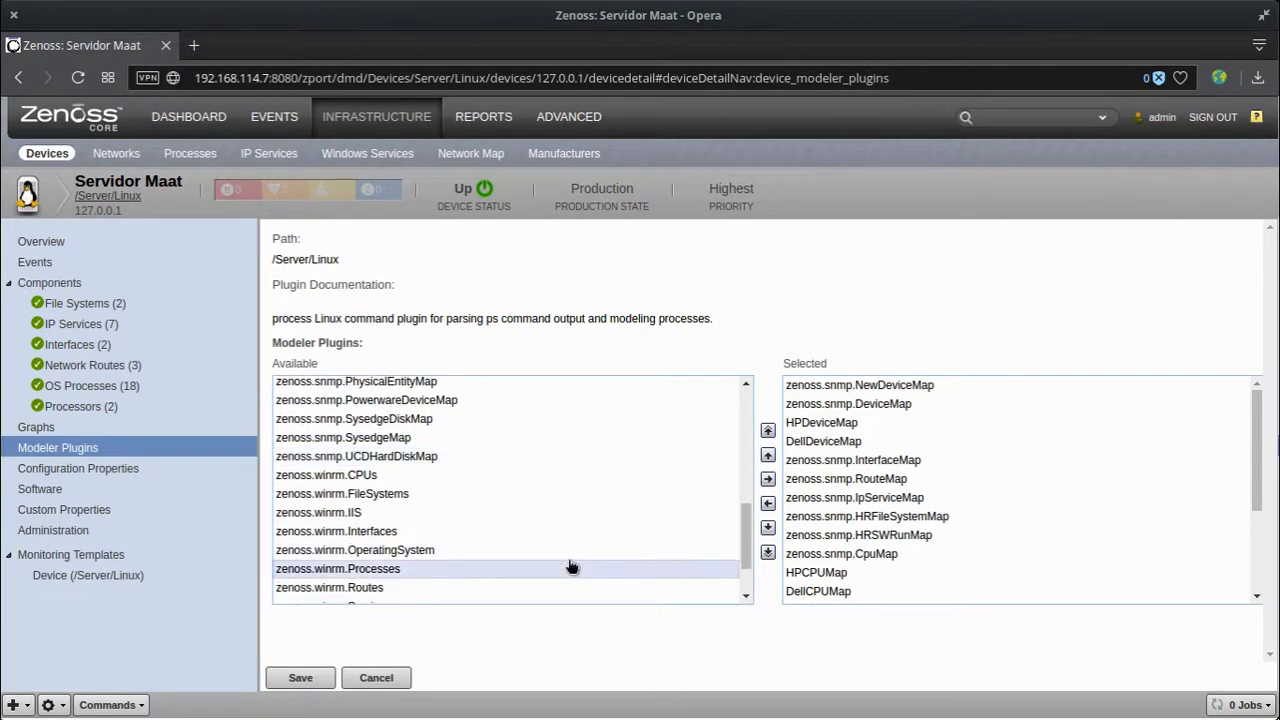
scroll(497, 534, down, 2)
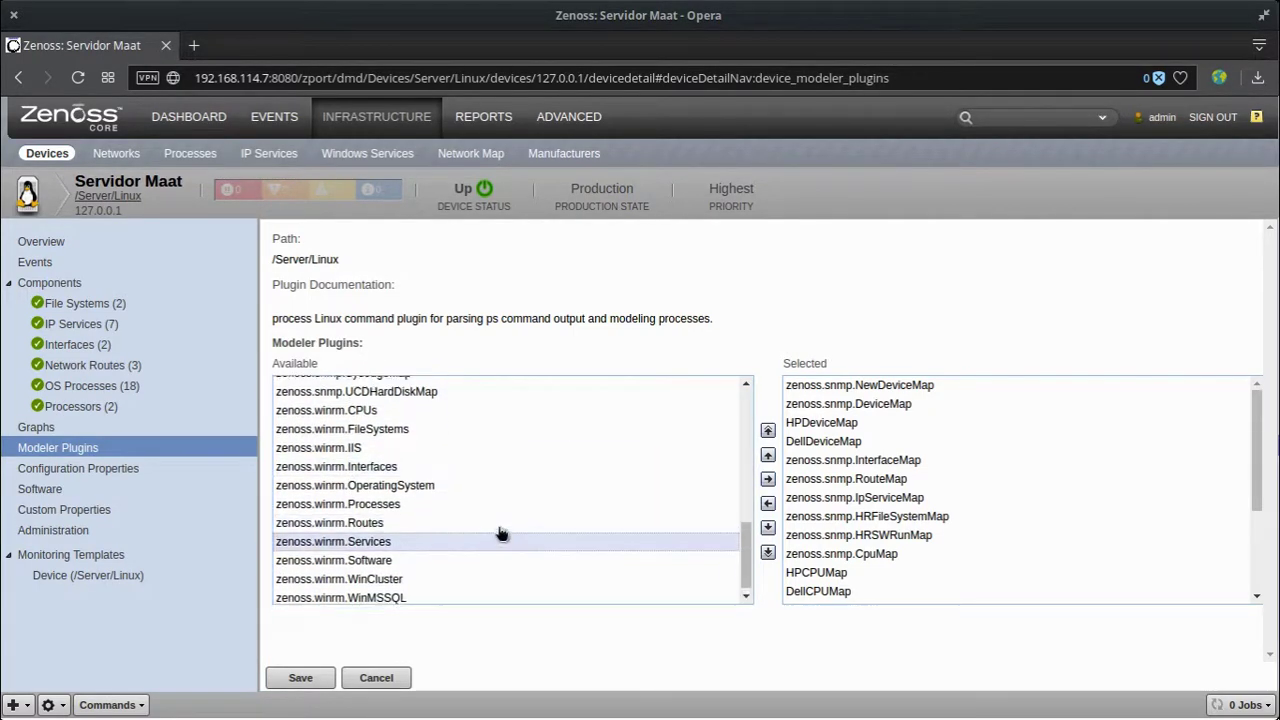
scroll(497, 534, up, 4)
scroll(499, 534, up, 6)
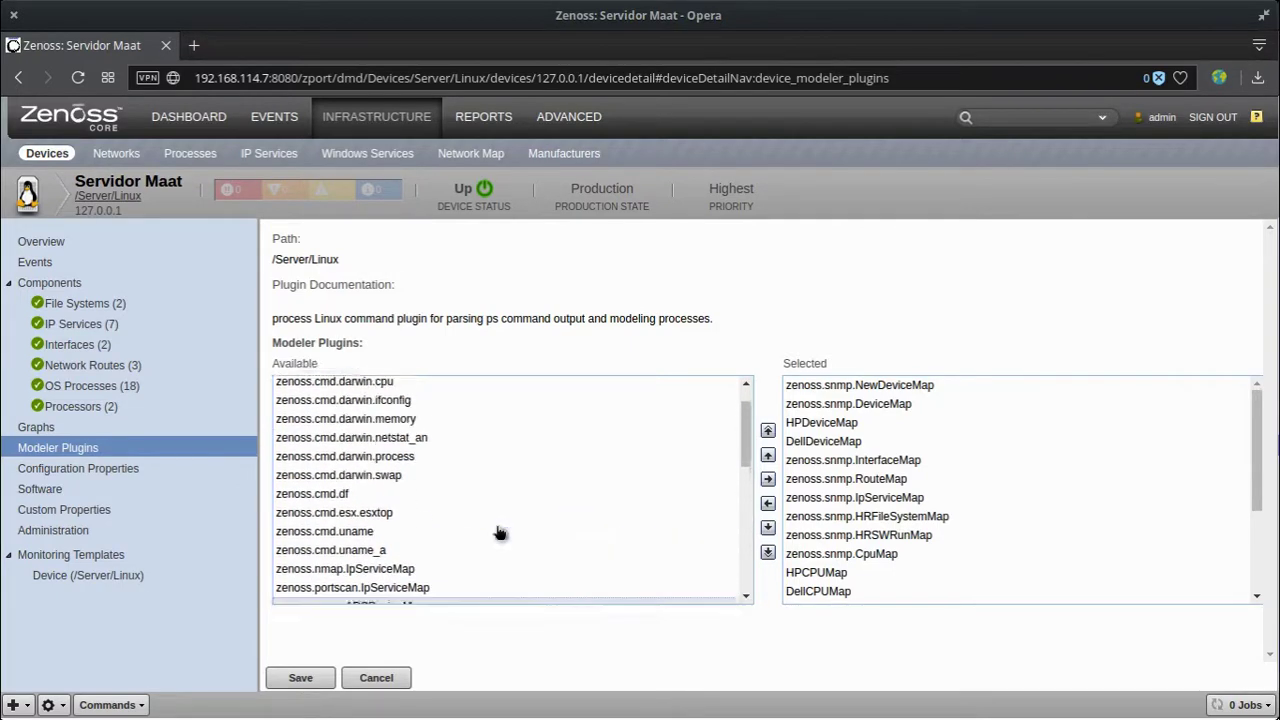
scroll(497, 532, up, 1)
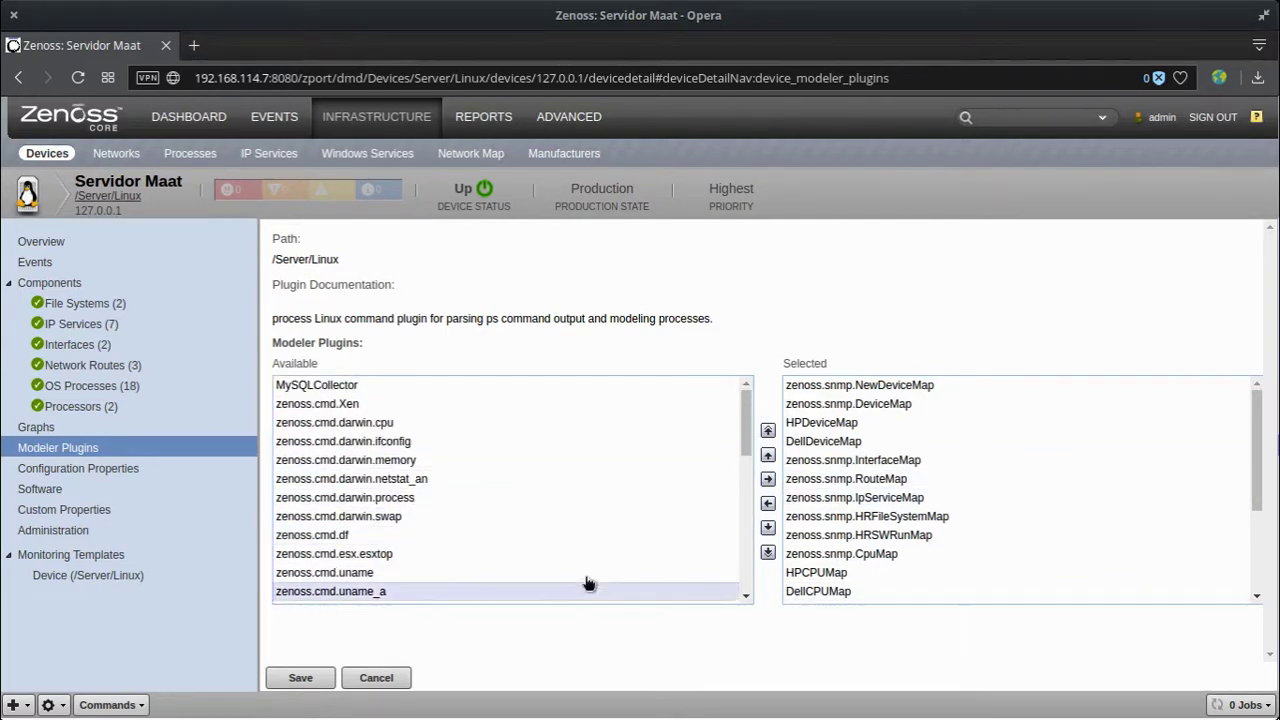
double_click(380, 385)
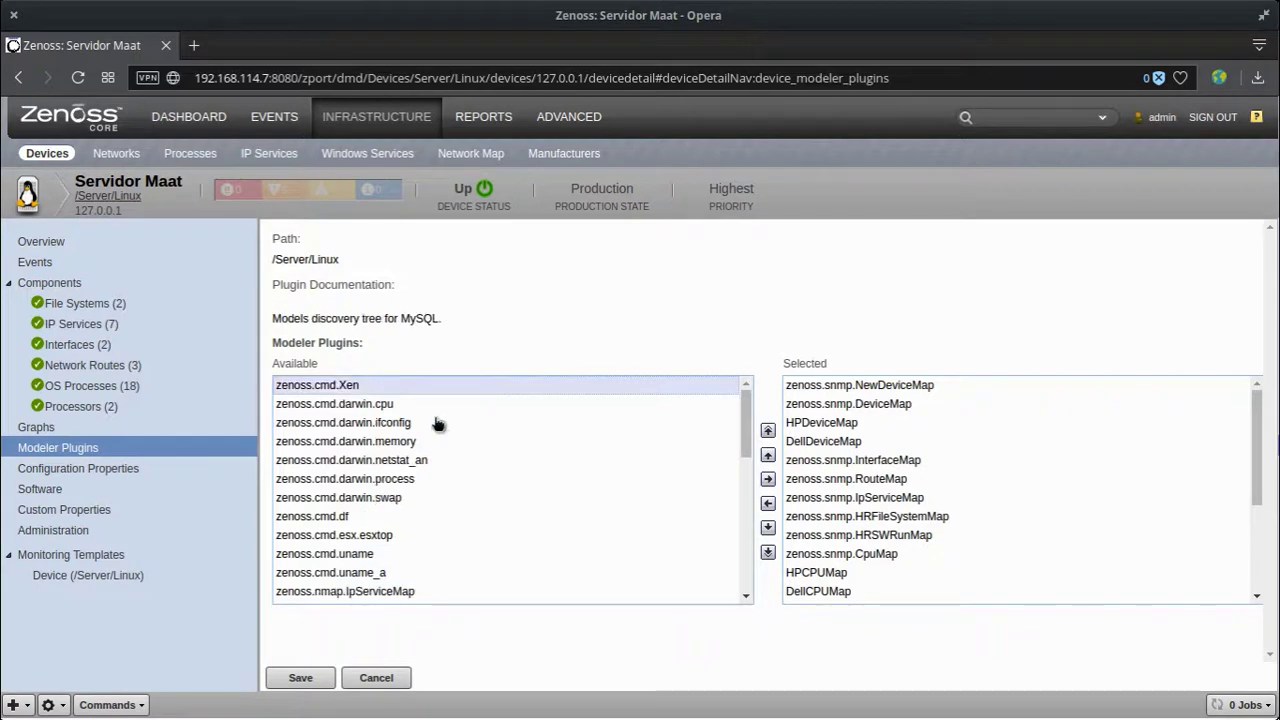
click(322, 677)
scroll(975, 457, down, 1)
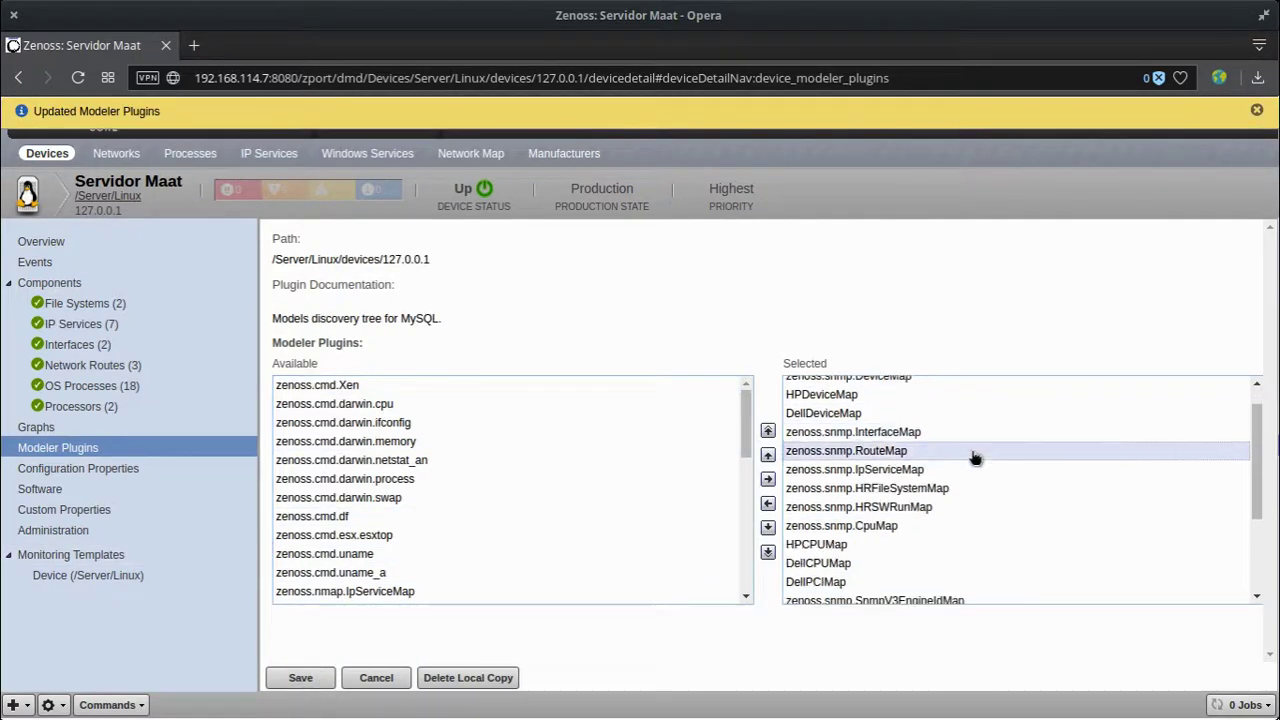
scroll(975, 457, down, 3)
scroll(972, 460, up, 4)
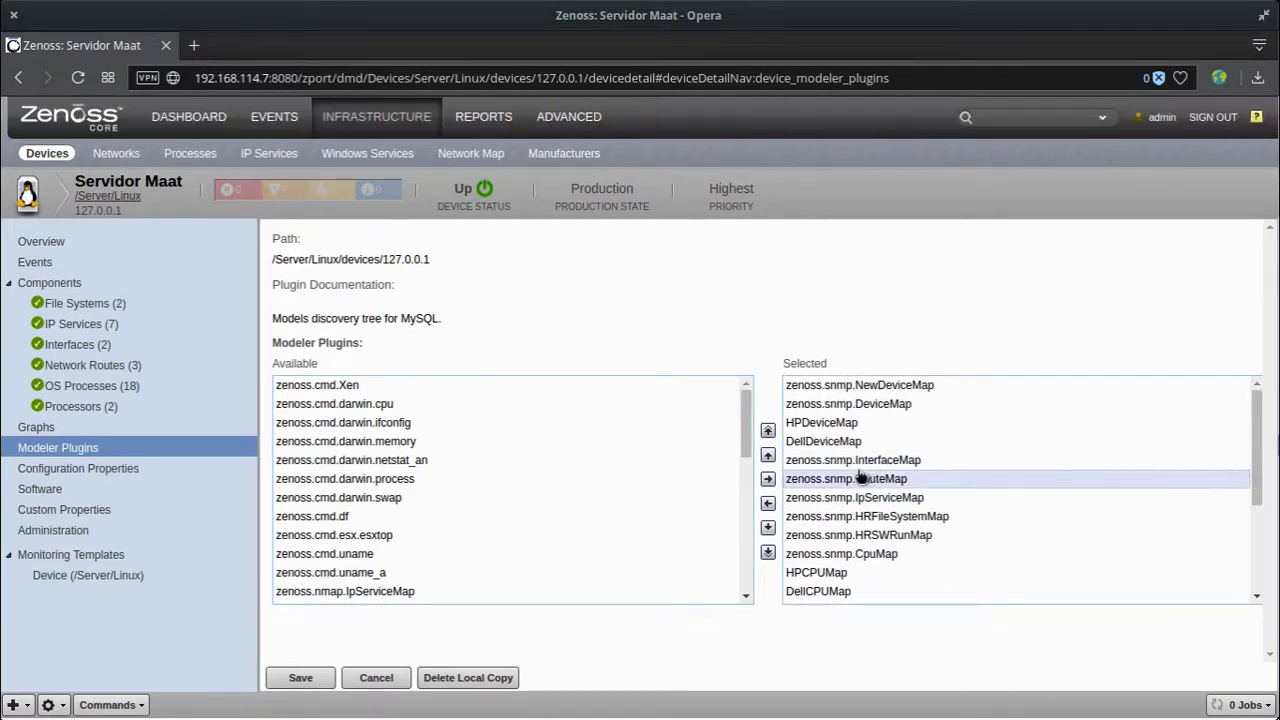
click(126, 469)
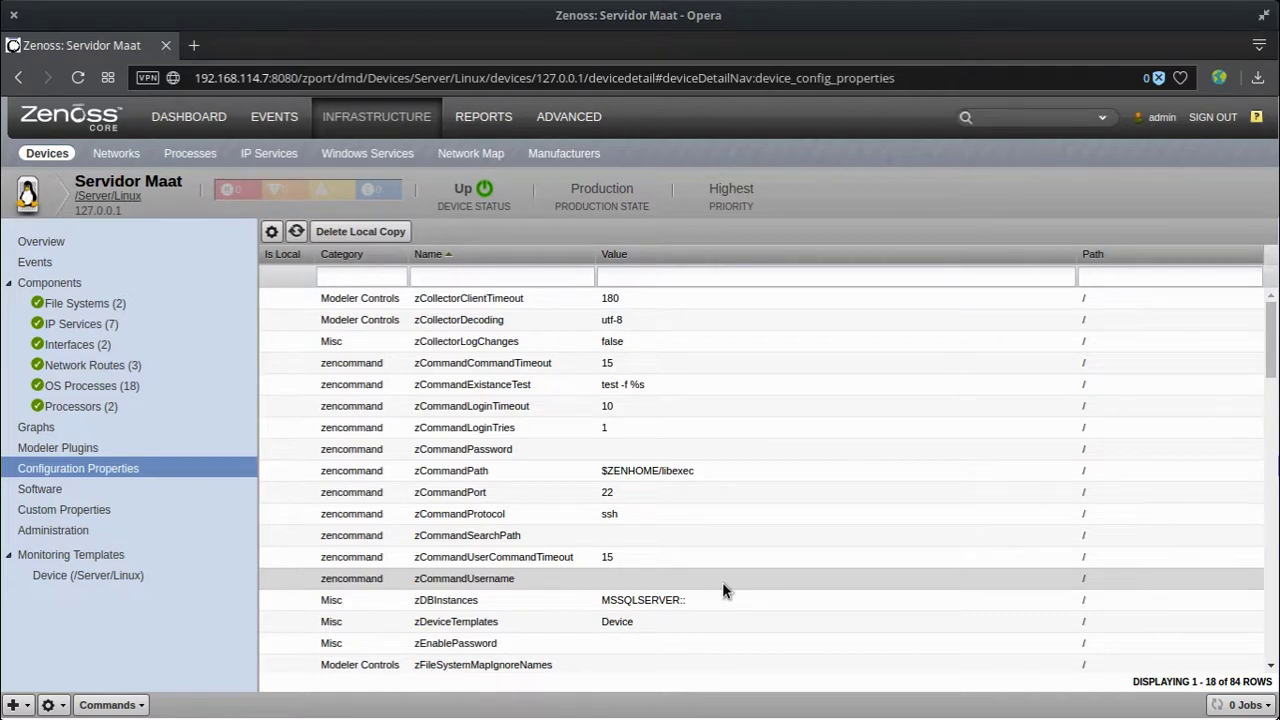
double_click(619, 492)
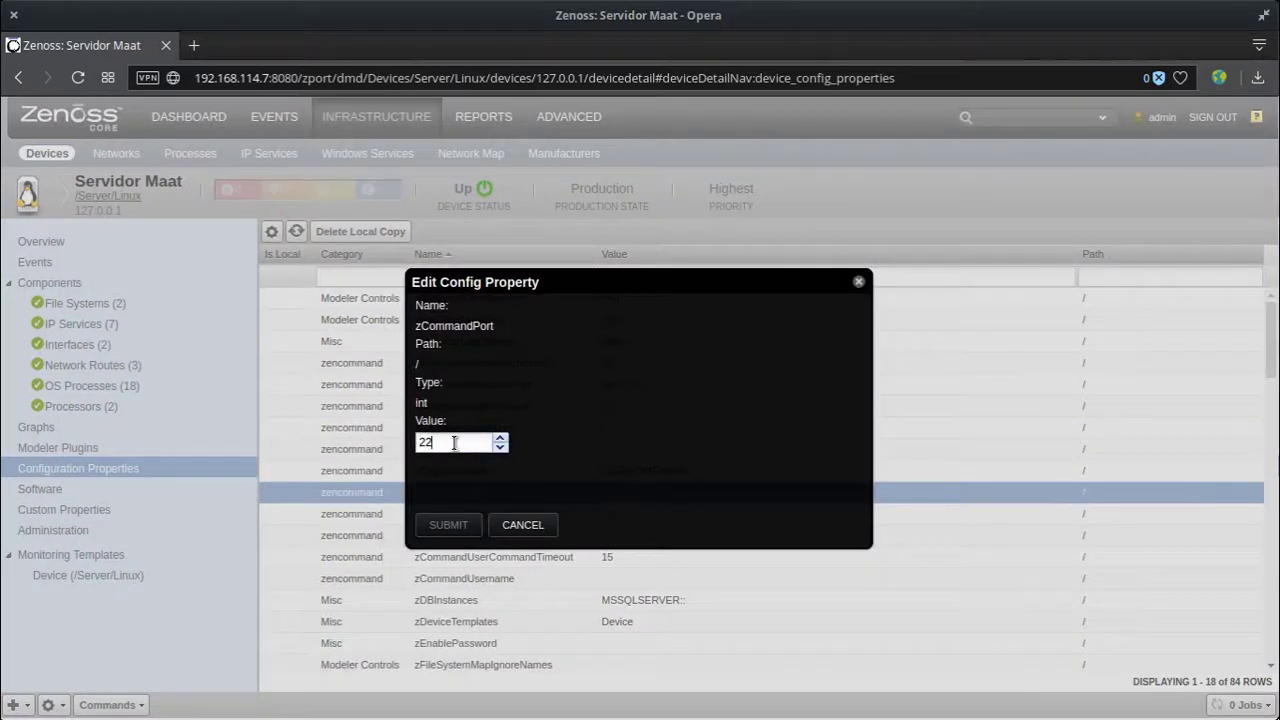
click(535, 529)
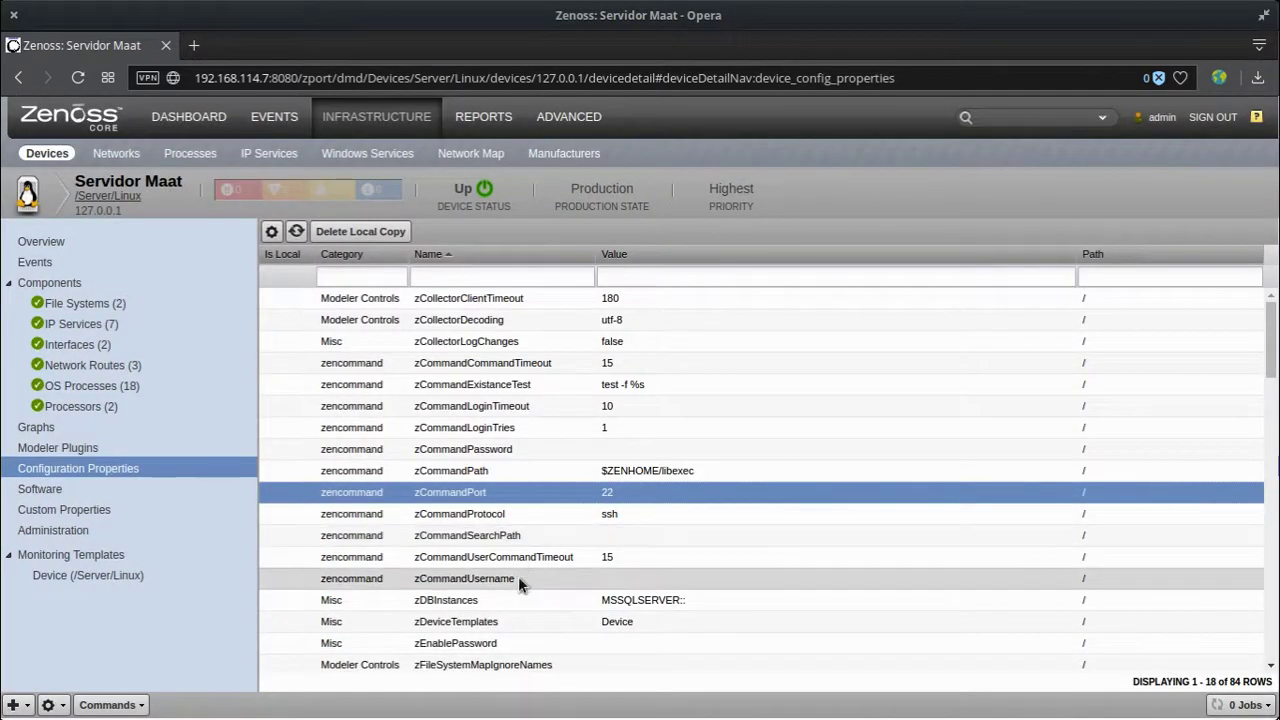
click(519, 579)
click(577, 451)
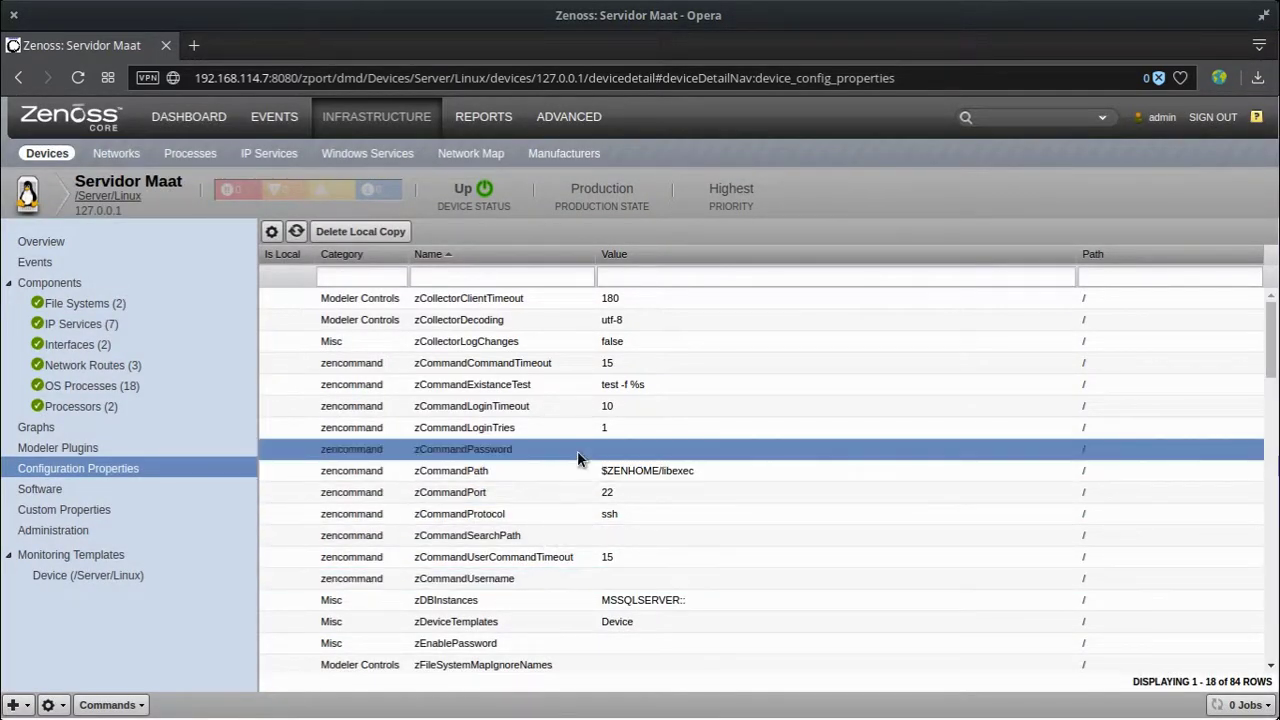
click(632, 427)
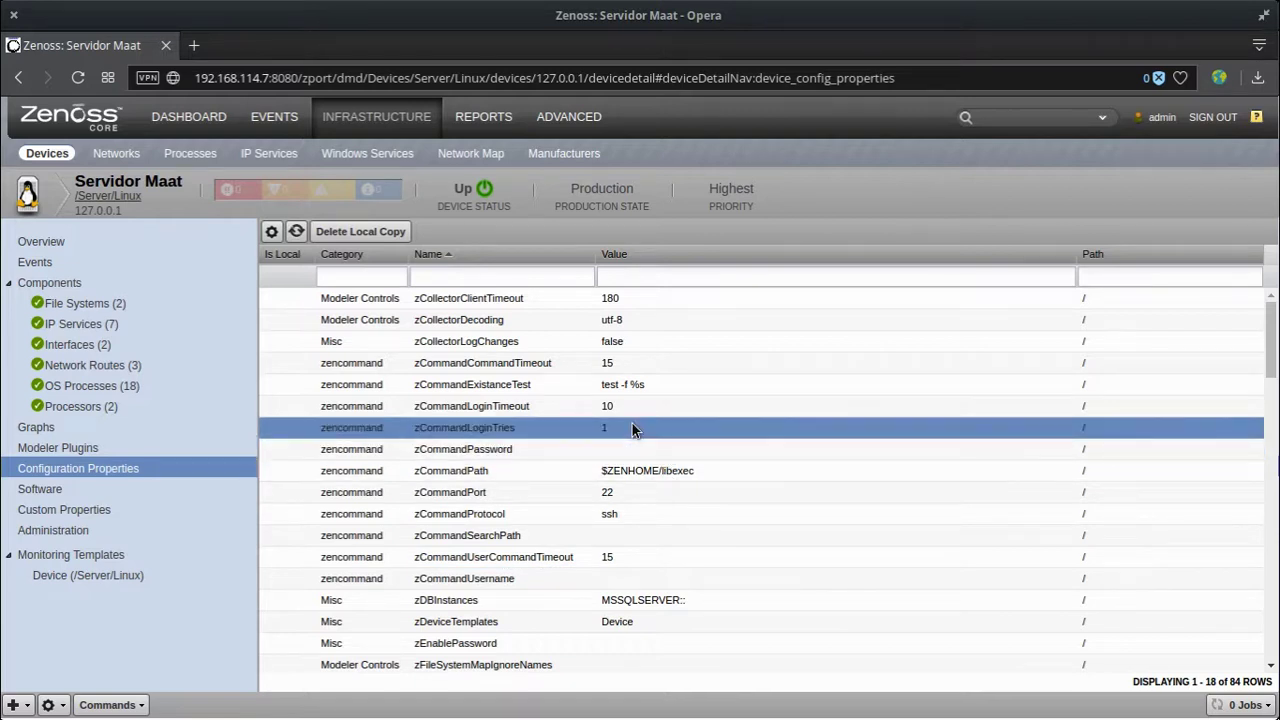
click(632, 406)
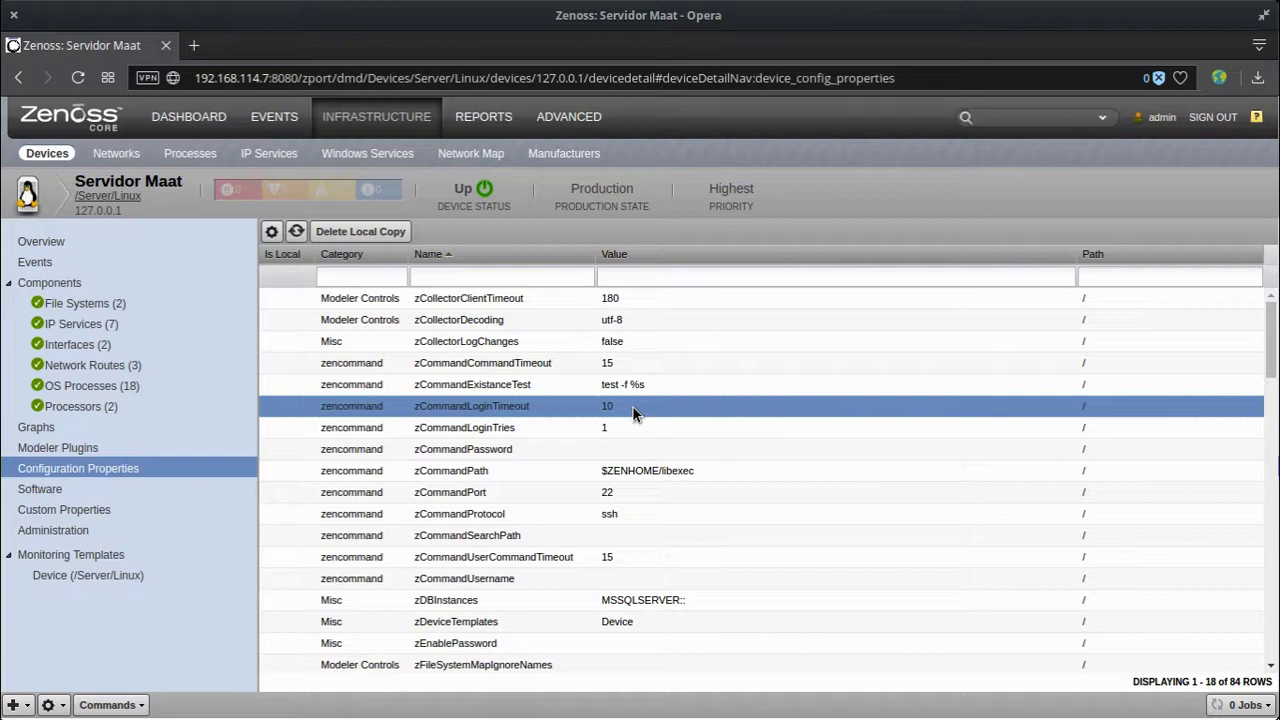
click(204, 488)
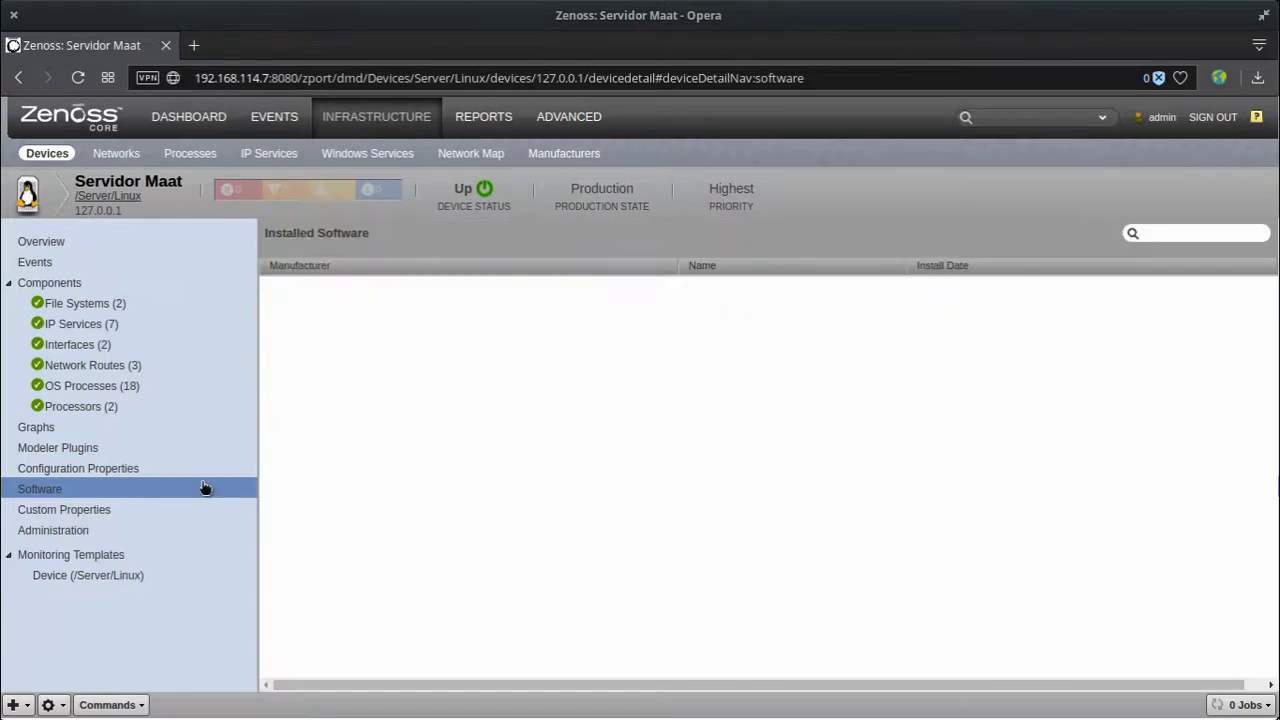
Step: View the device's custom properties, then its Administration page listing six defined commands
click(53, 515)
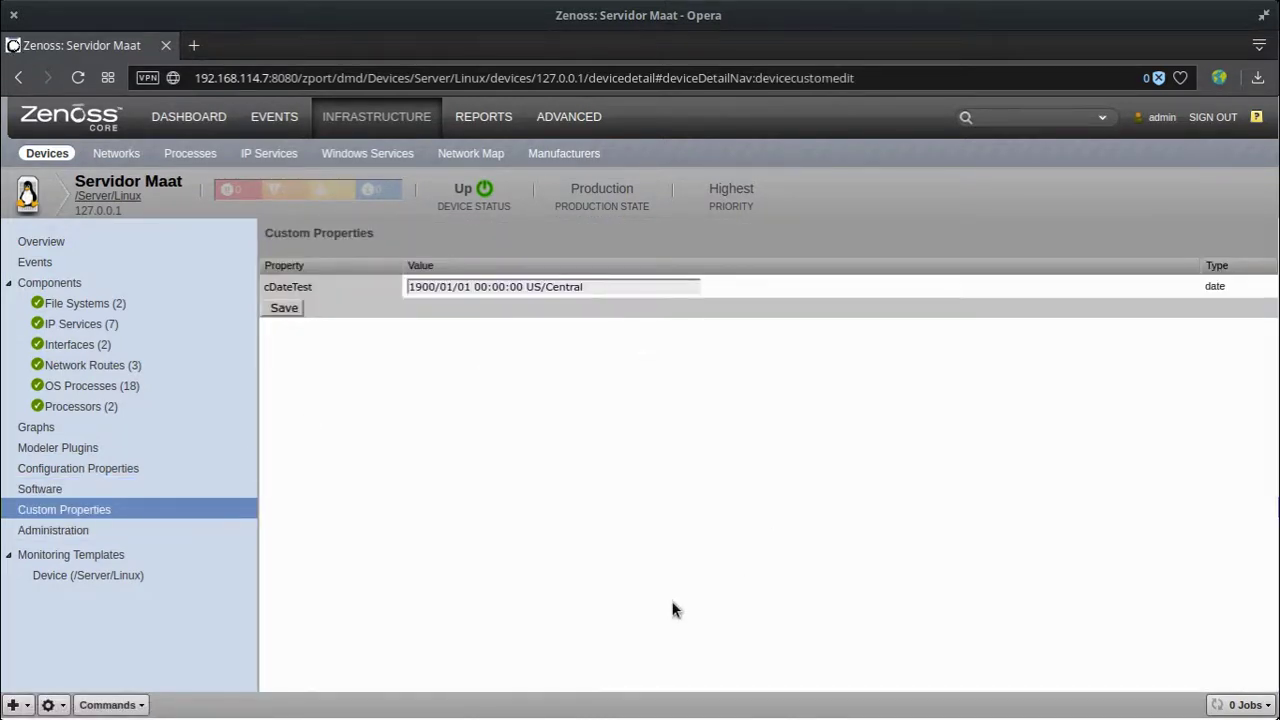
click(105, 530)
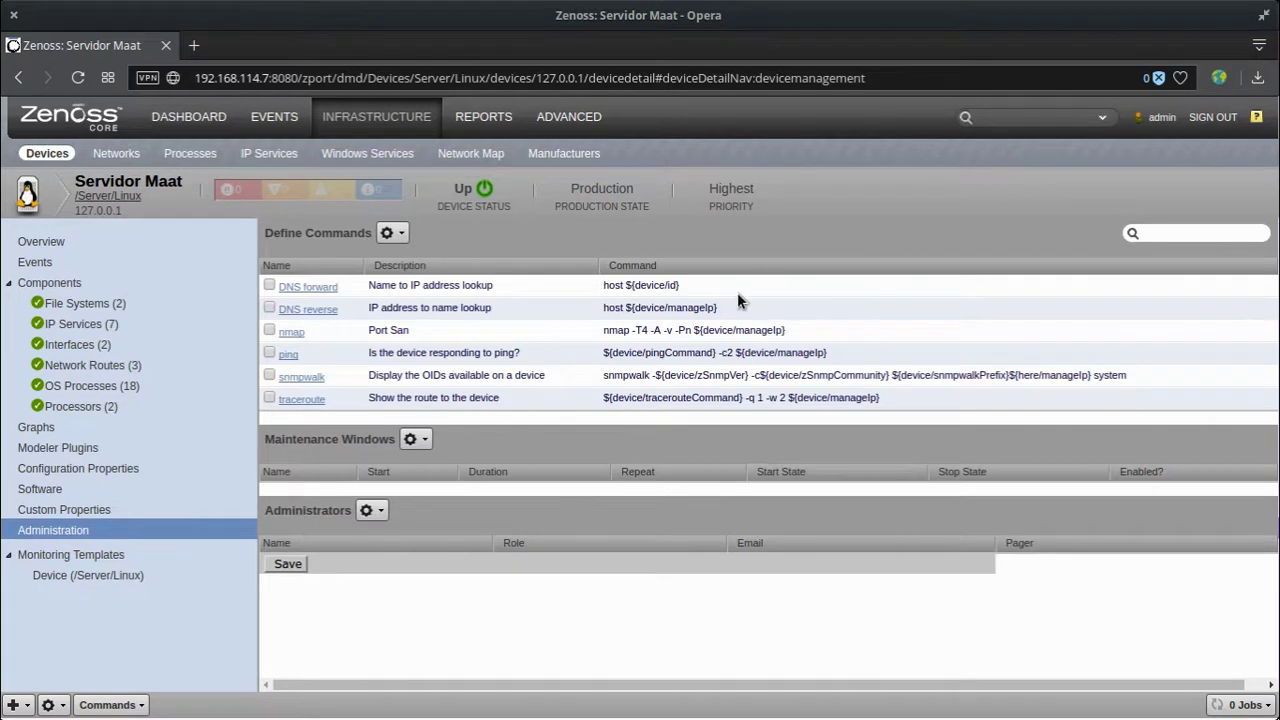
click(120, 704)
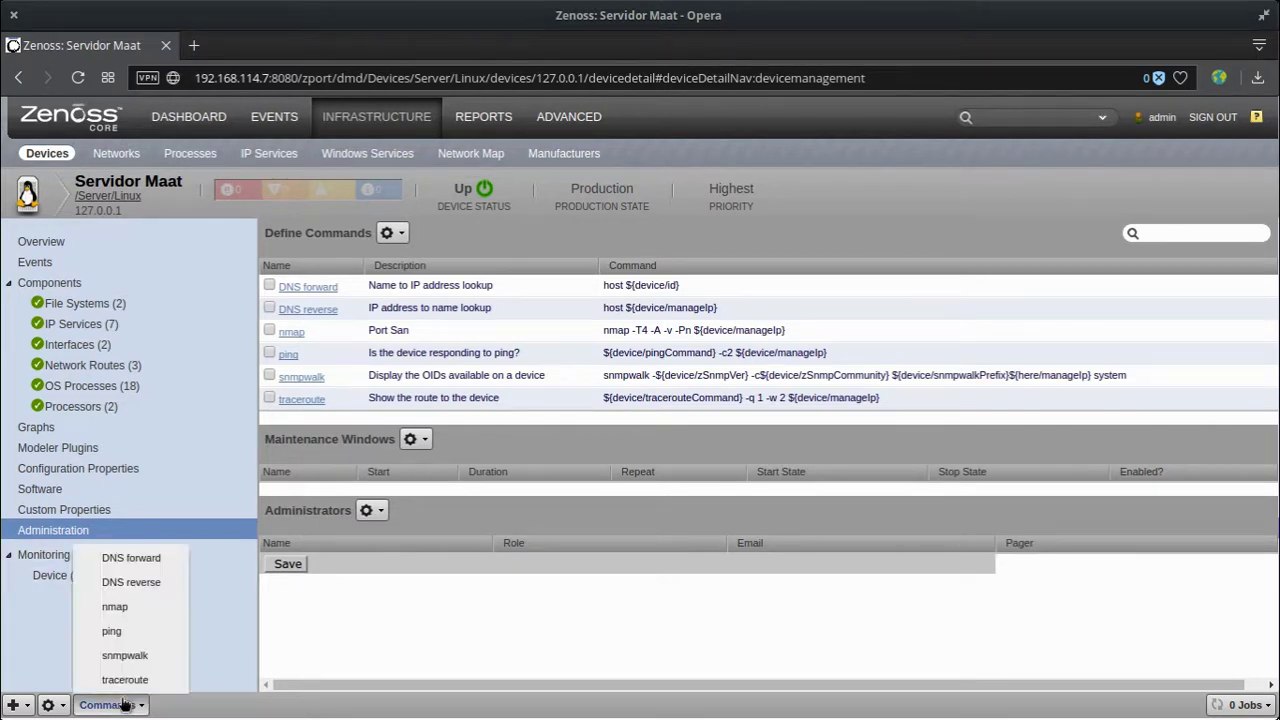
click(116, 607)
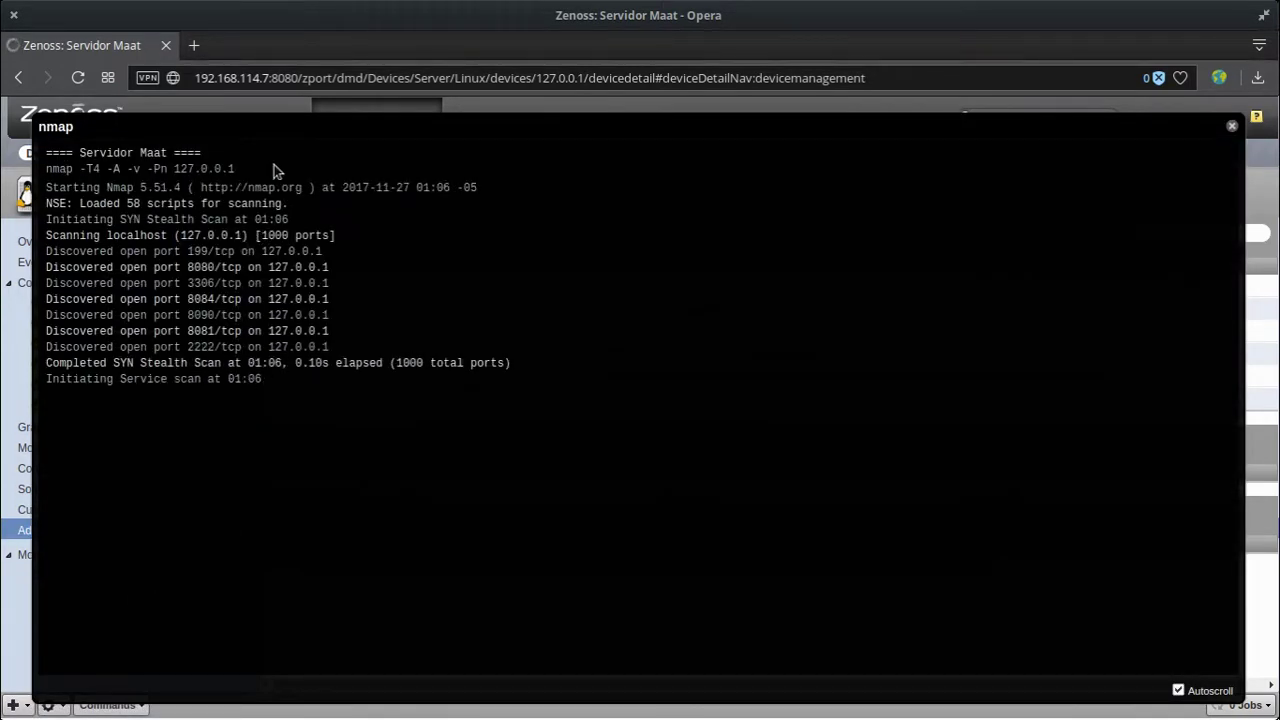
click(1232, 130)
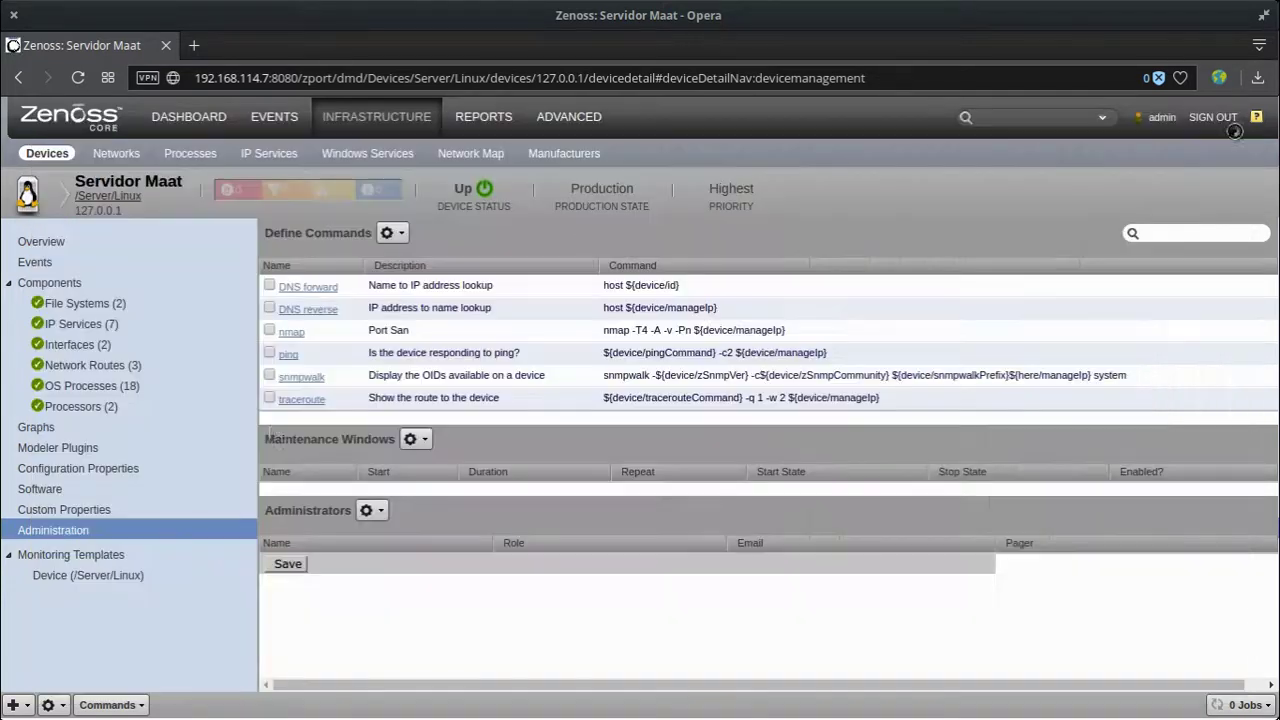
click(107, 706)
click(130, 630)
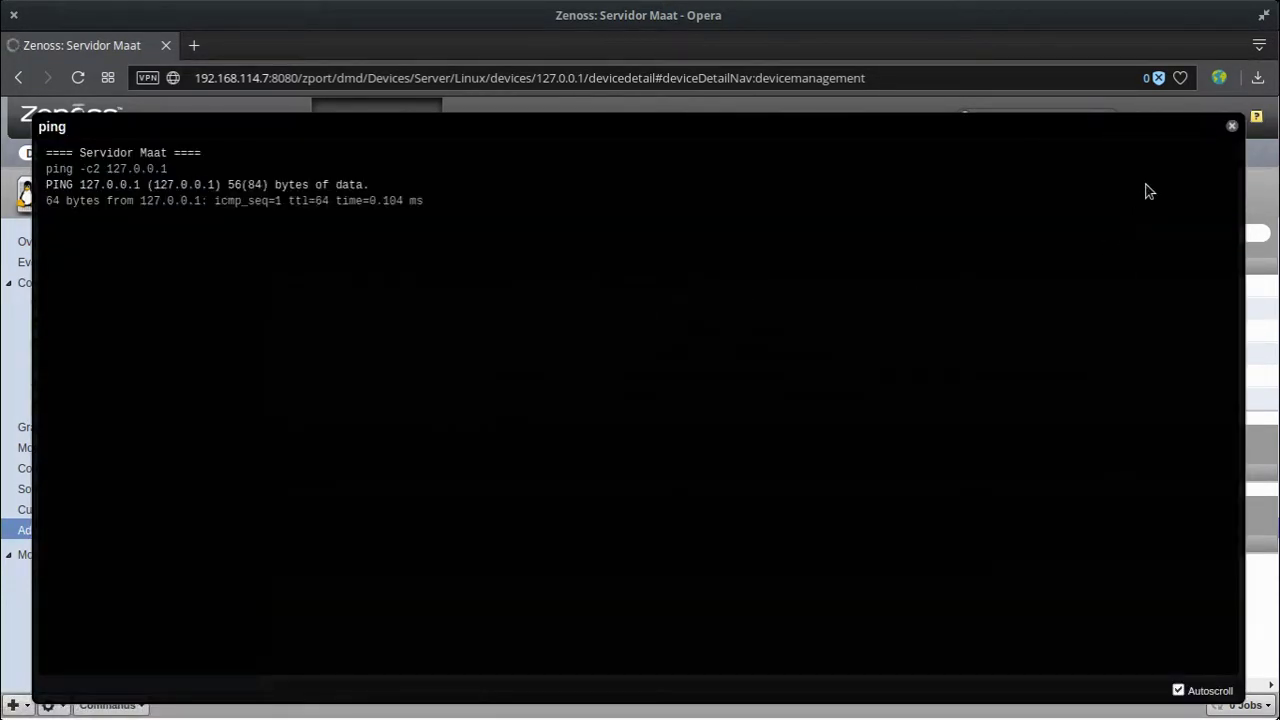
click(1232, 126)
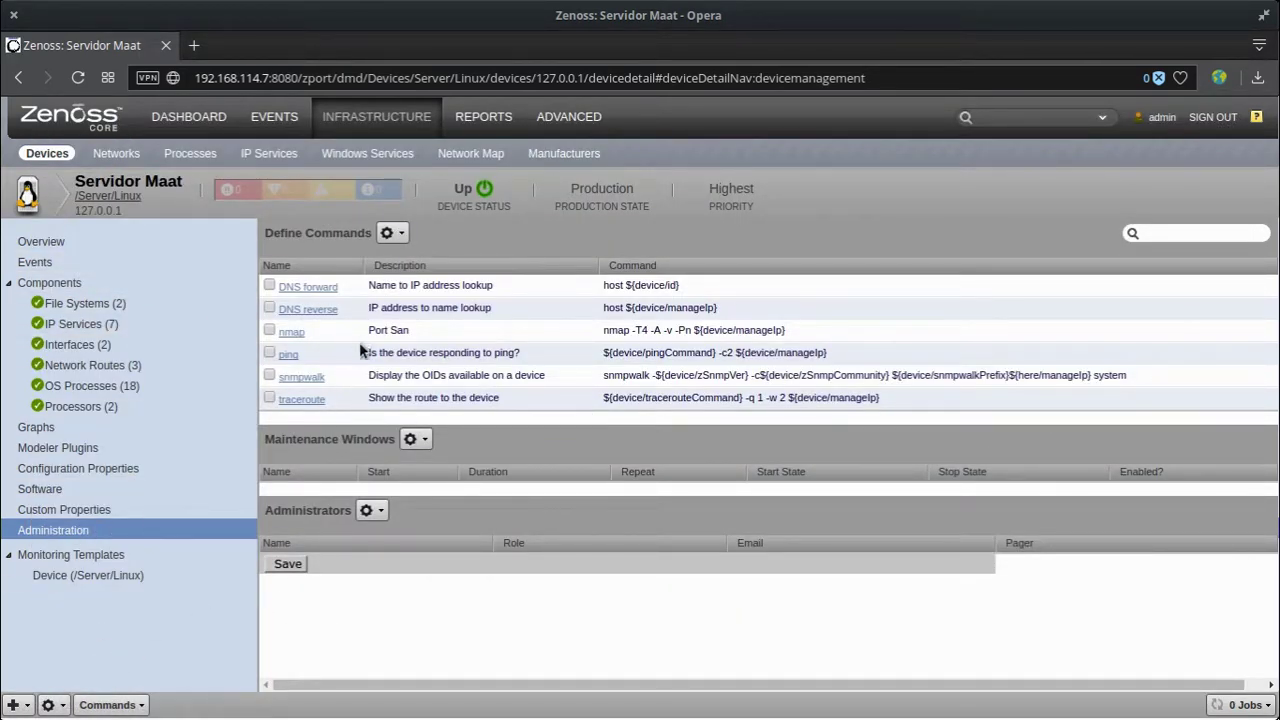
click(389, 233)
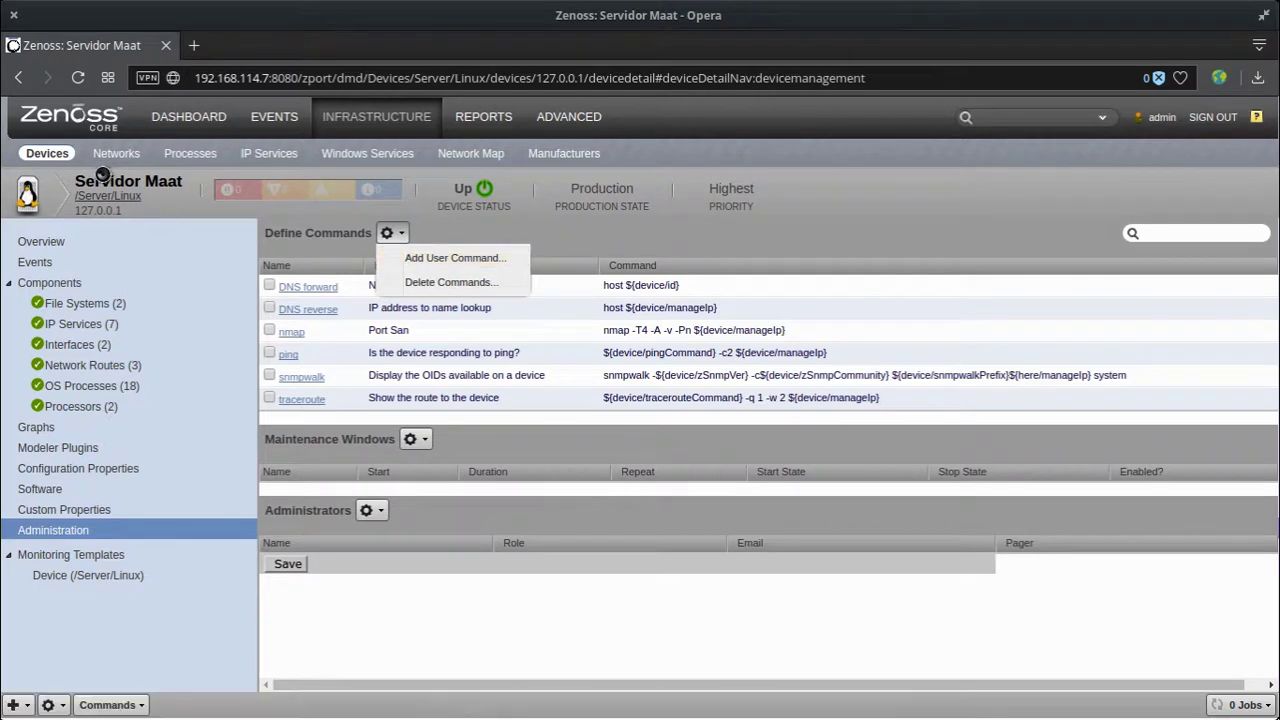
click(487, 259)
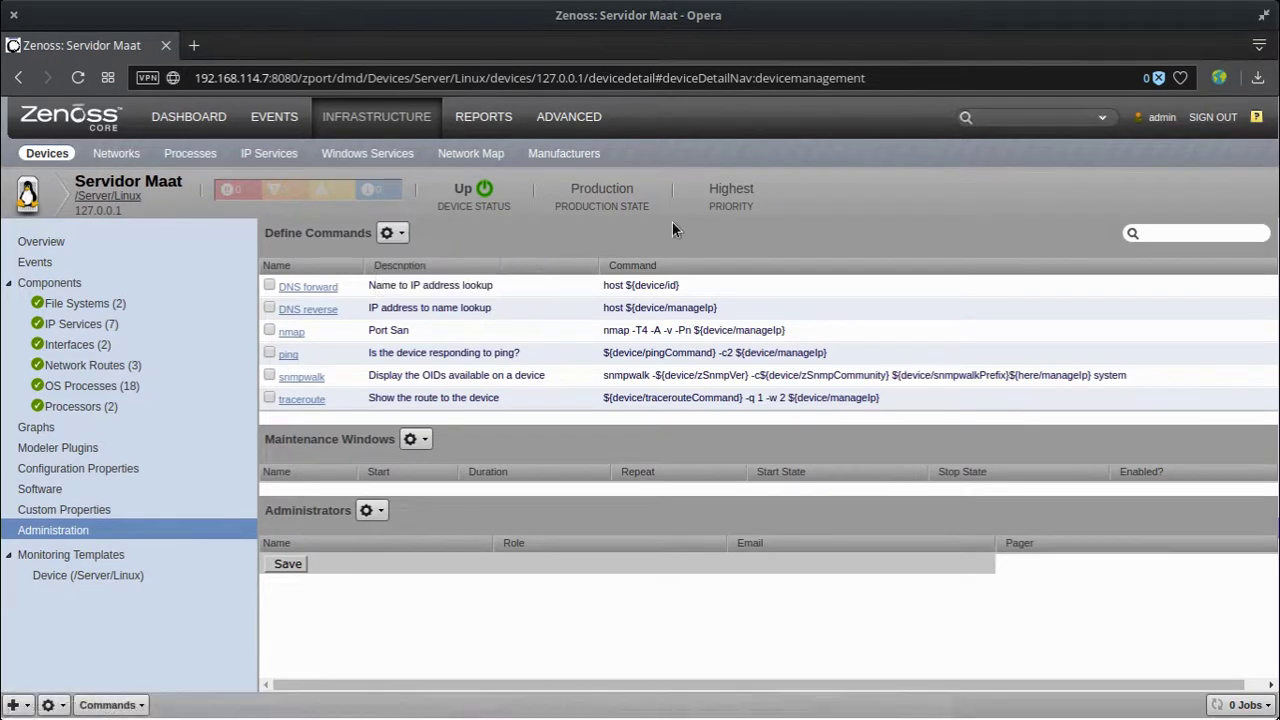
click(583, 122)
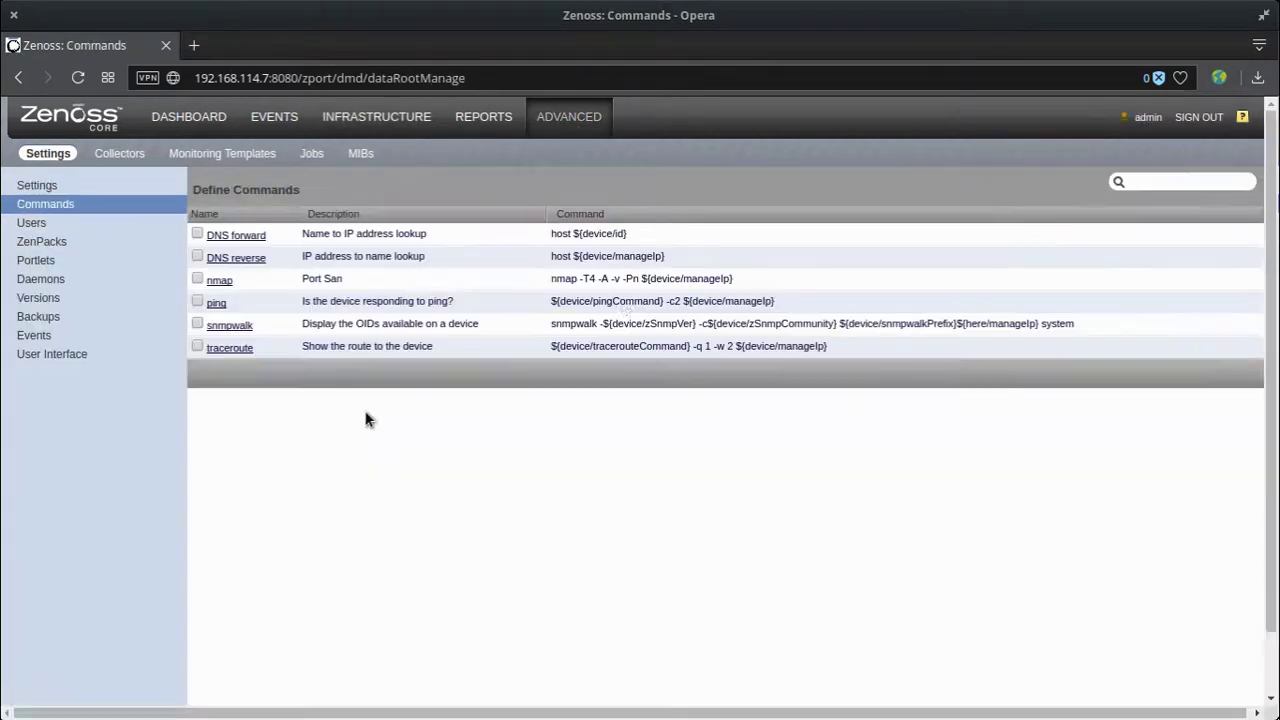
click(320, 190)
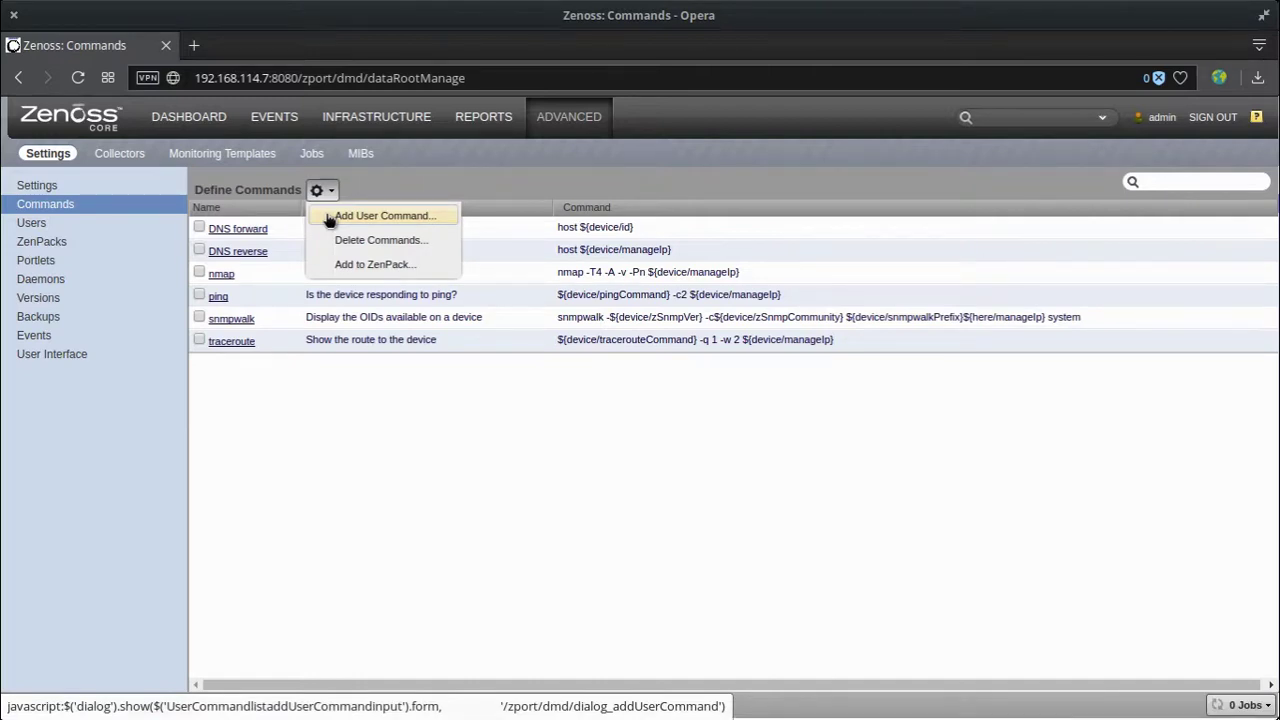
click(343, 337)
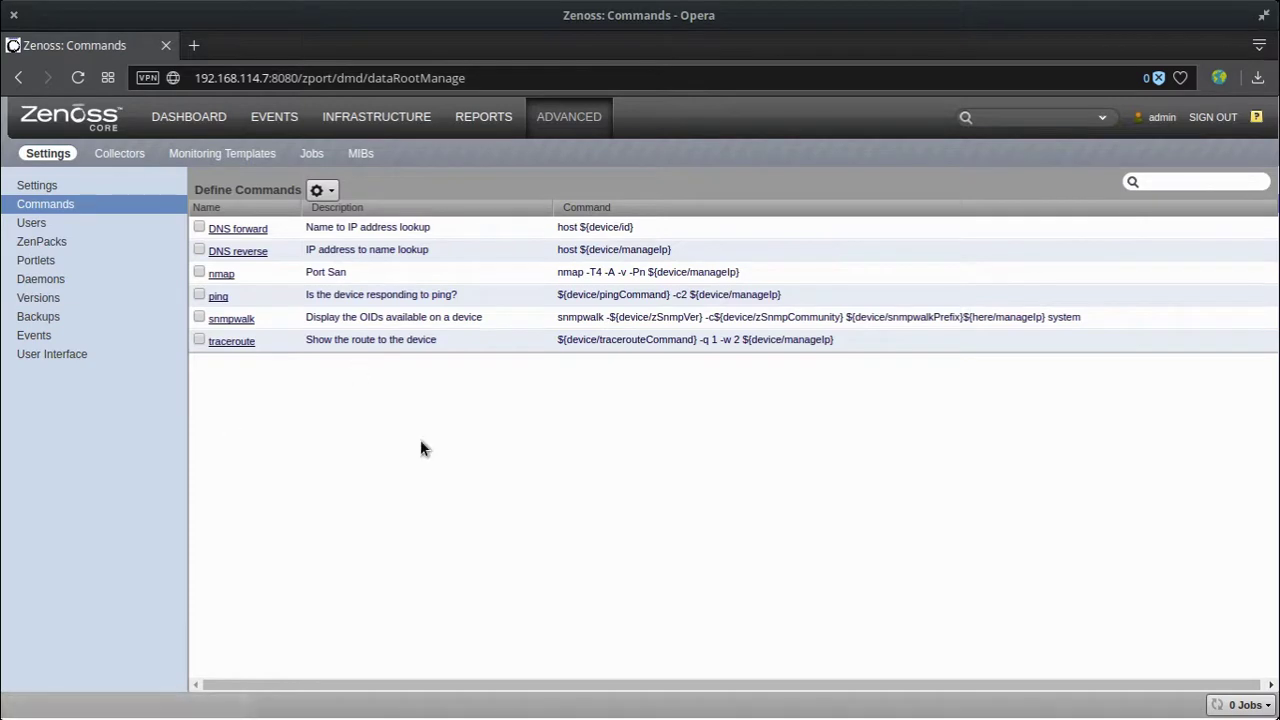
click(17, 80)
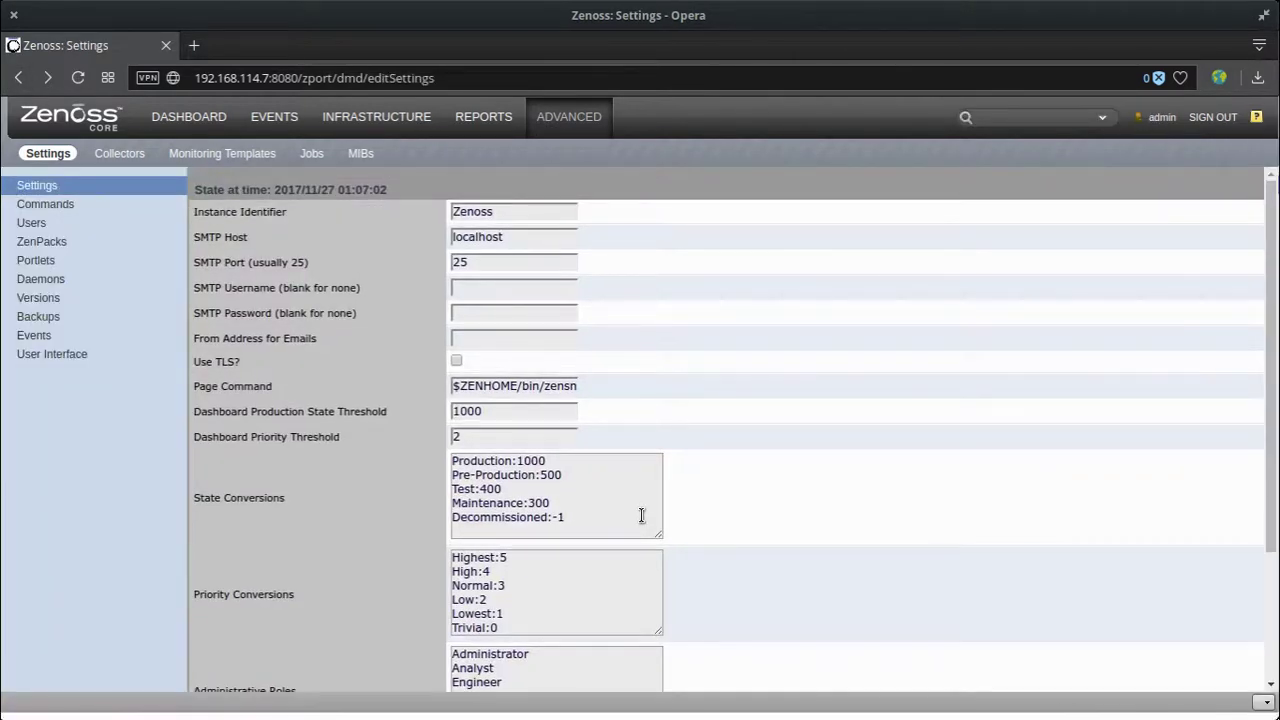
click(17, 77)
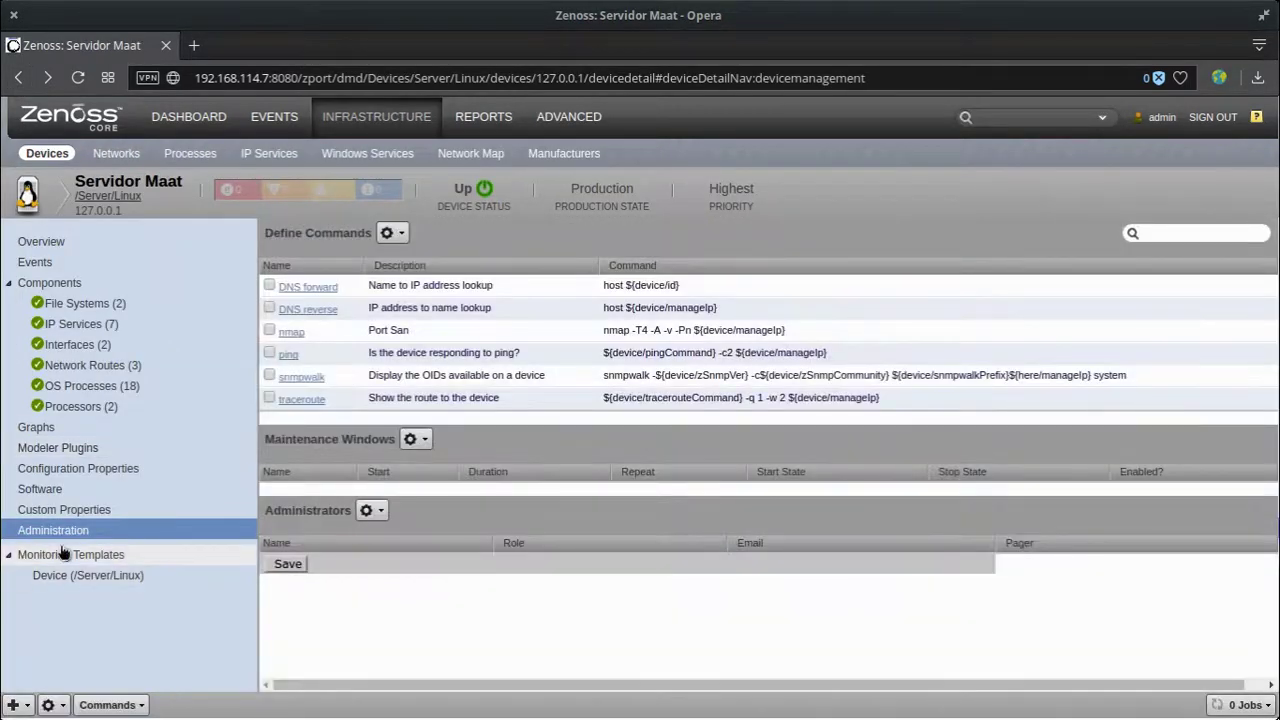
Step: Open the Device (/Server/Linux) template and try binding HttpMonitor, then cancel without changing bindings
click(75, 576)
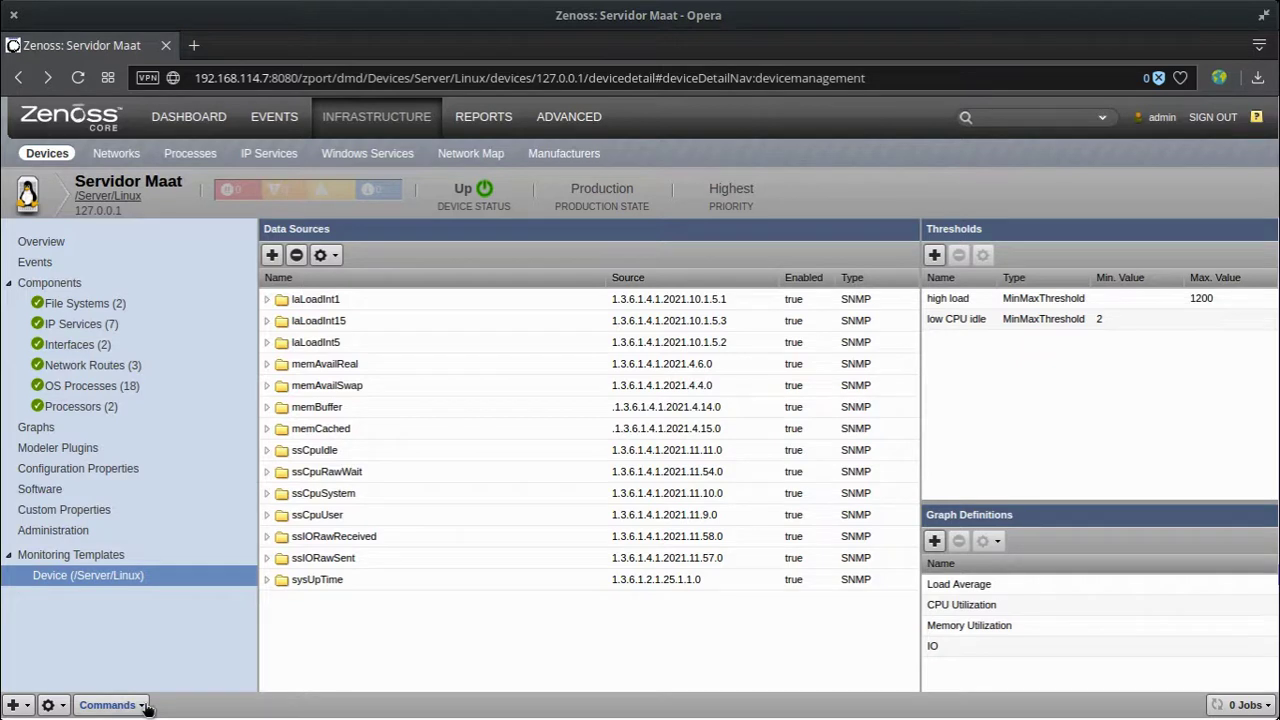
click(52, 705)
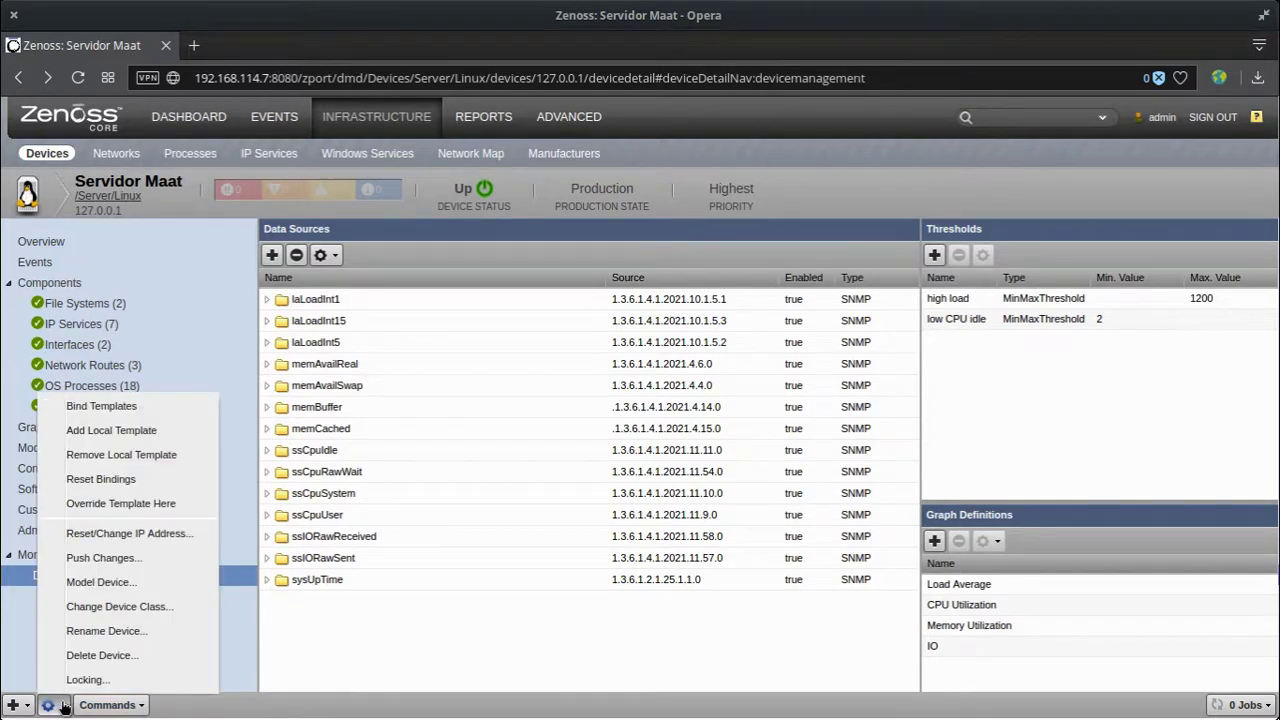
click(171, 406)
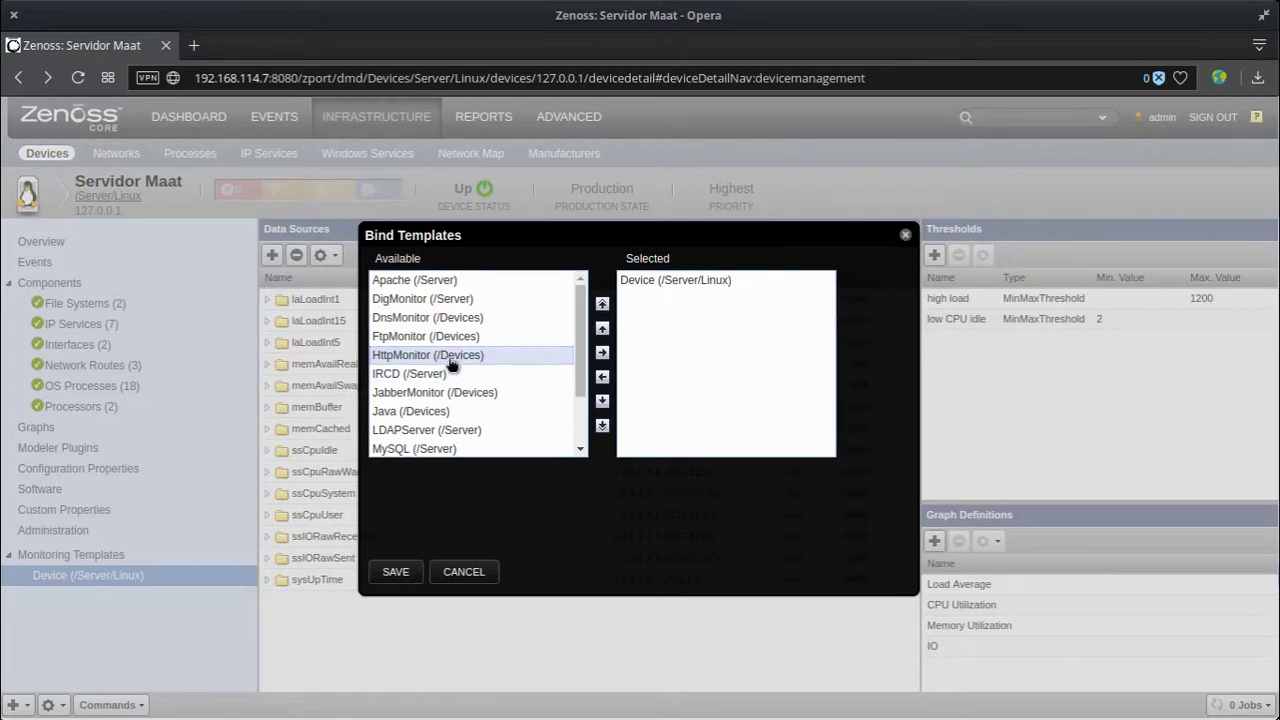
click(449, 358)
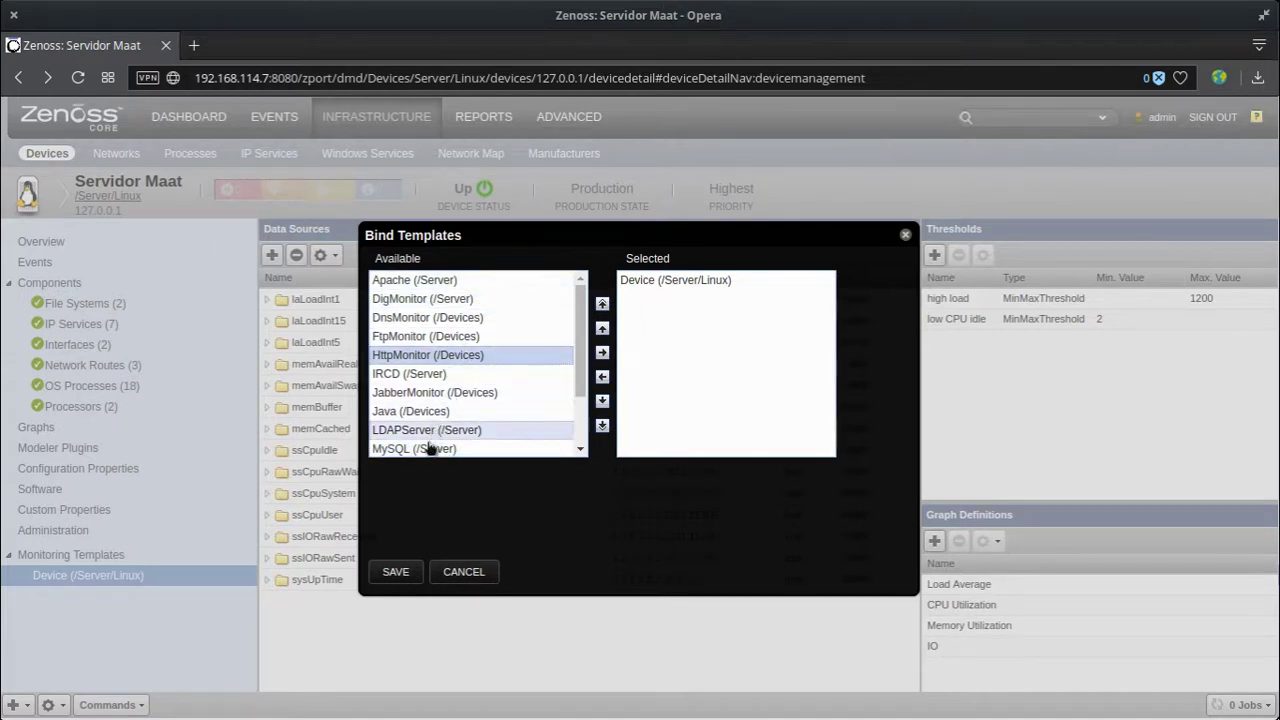
scroll(430, 447, down, 3)
scroll(447, 428, up, 3)
click(455, 568)
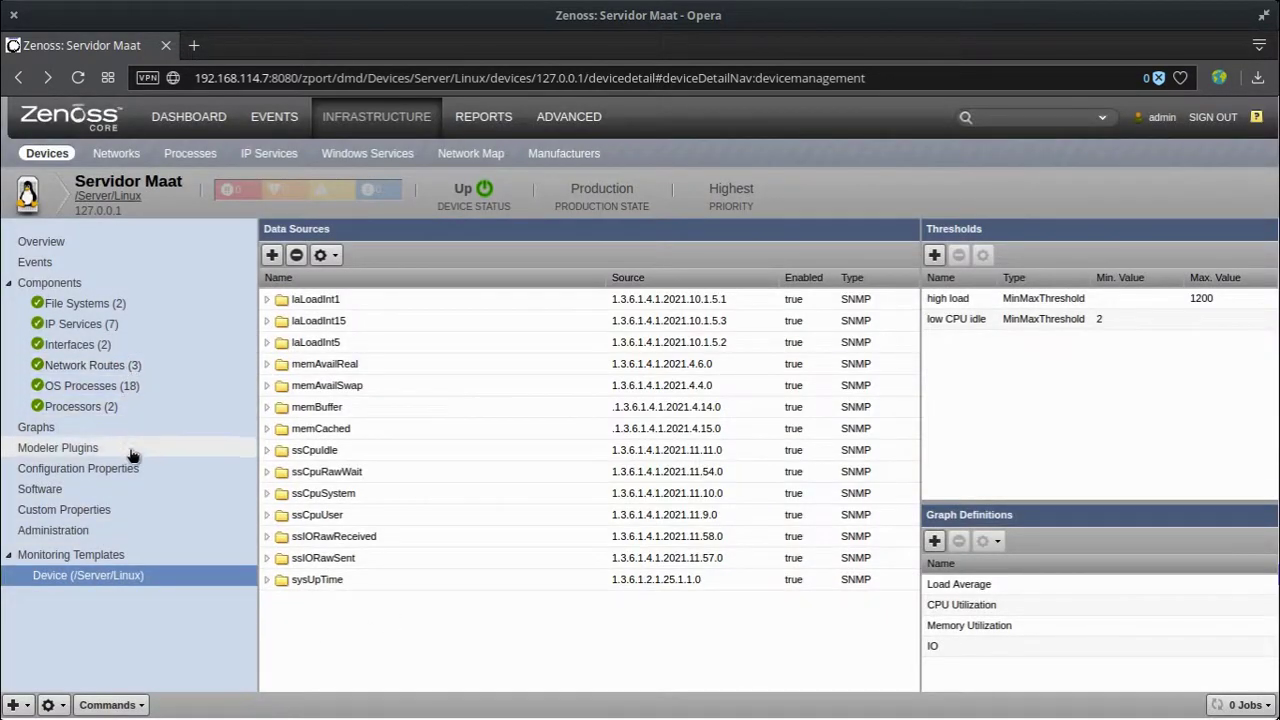
Step: Rename the device with the new ID 'Servidor MAAT' and submit
click(47, 705)
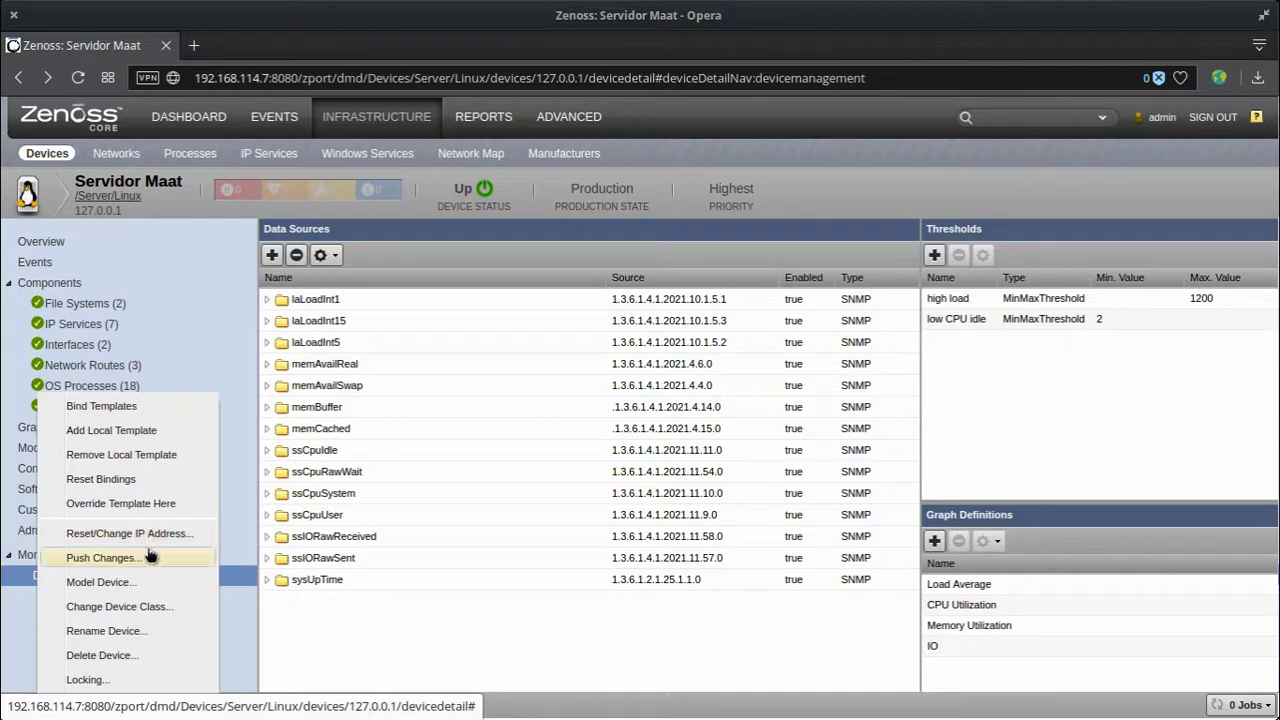
click(122, 636)
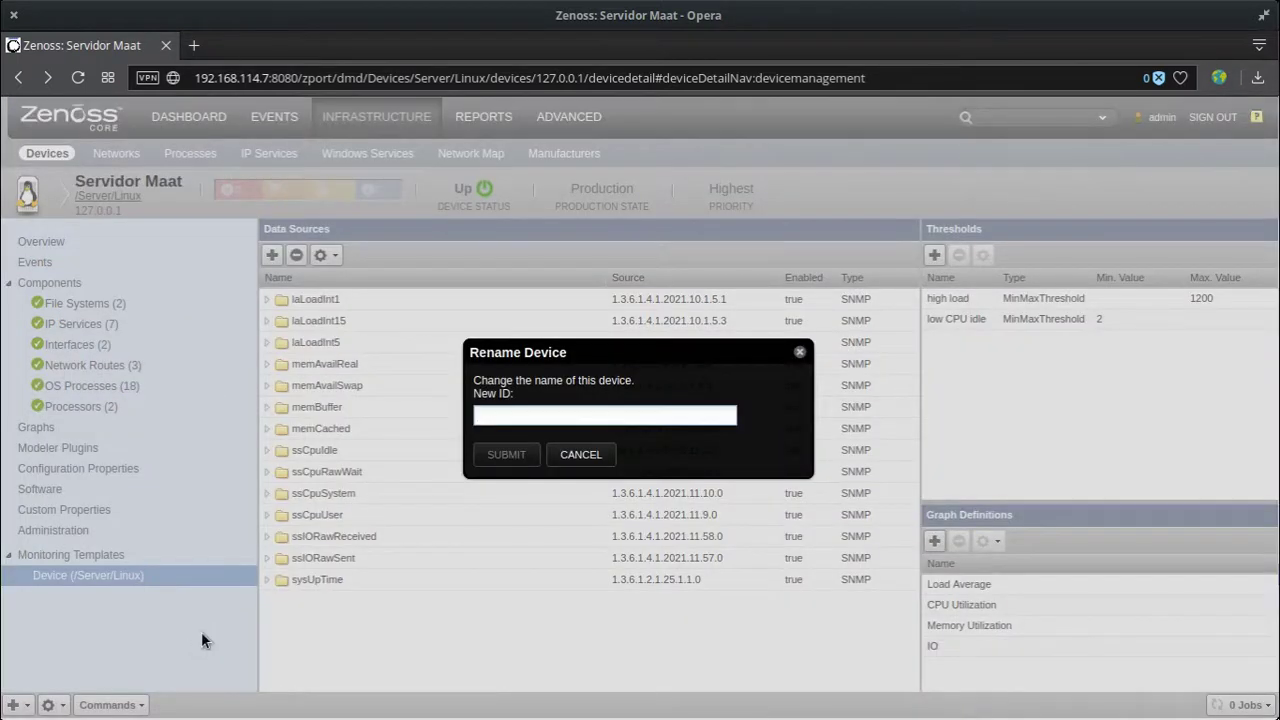
click(529, 417)
text(Servidor MAAT)
click(507, 455)
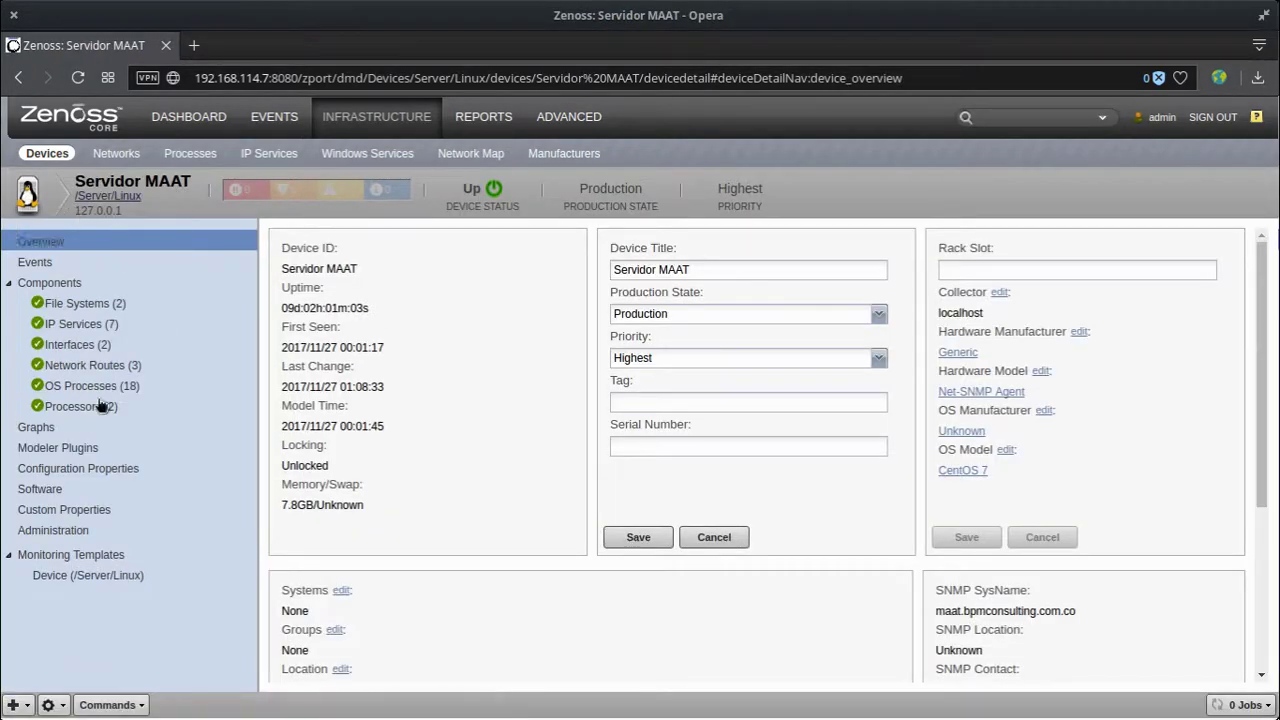
click(112, 705)
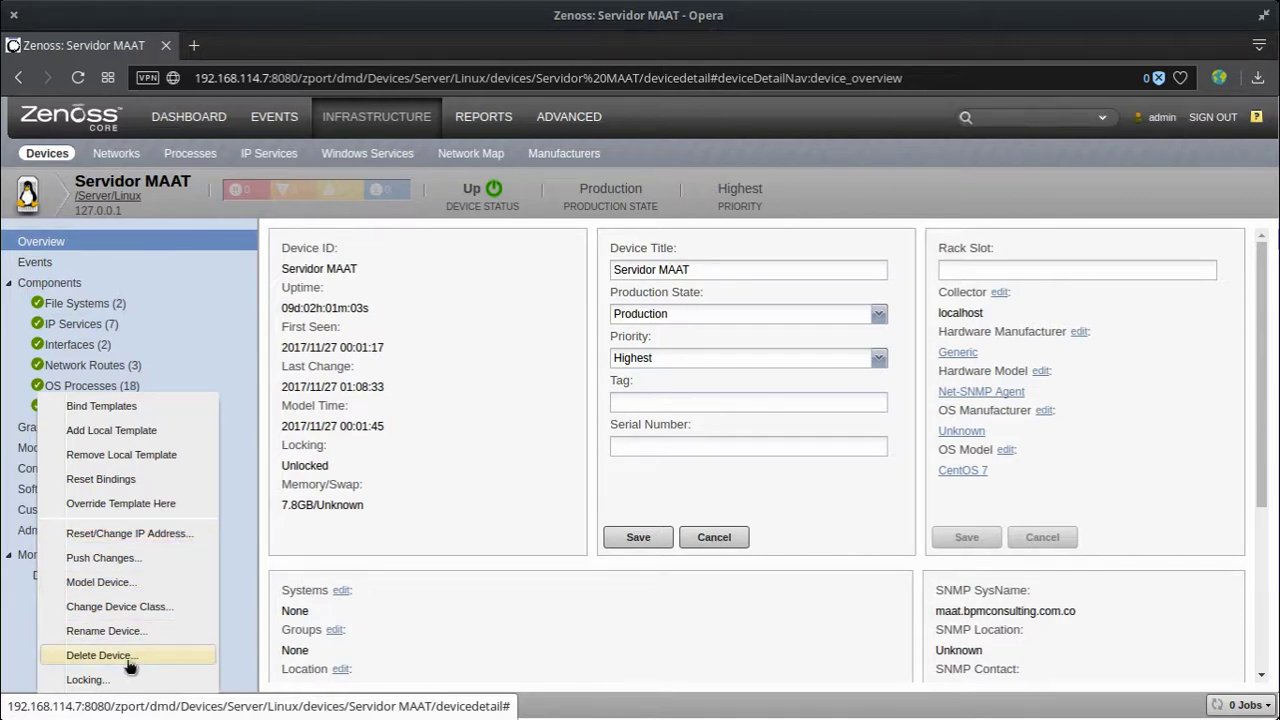
click(163, 607)
click(686, 412)
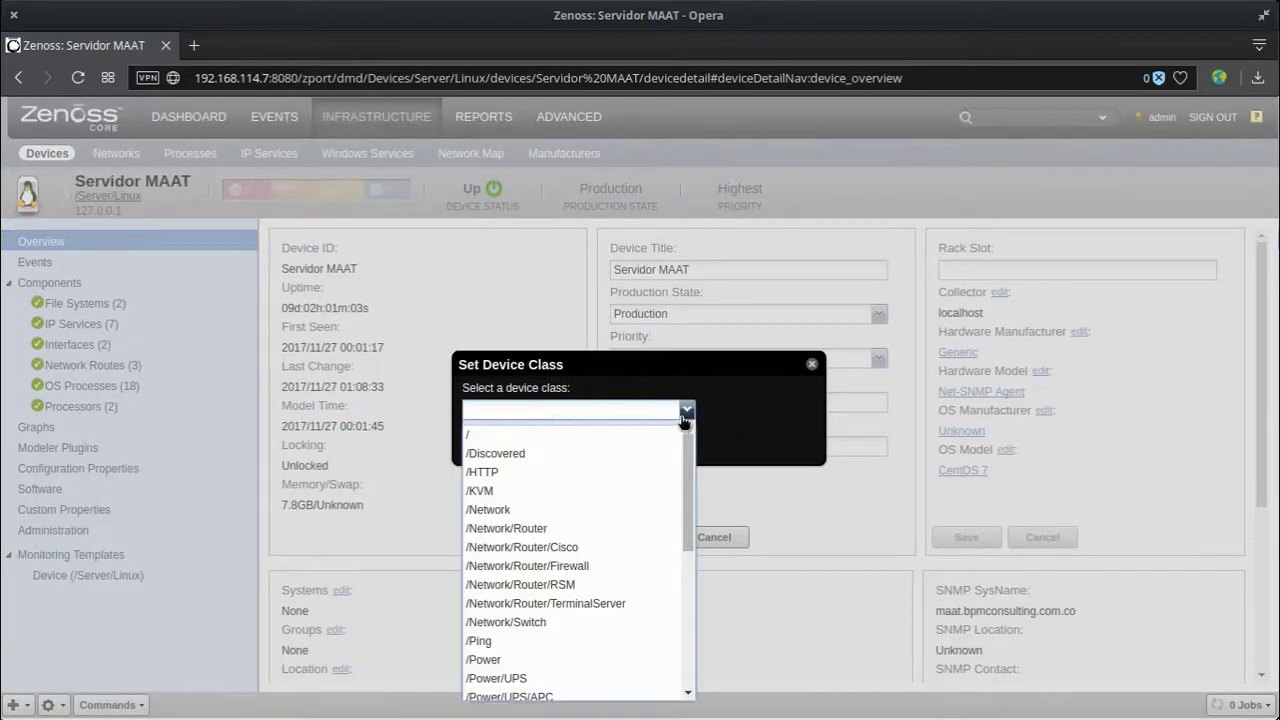
scroll(572, 680, down, 3)
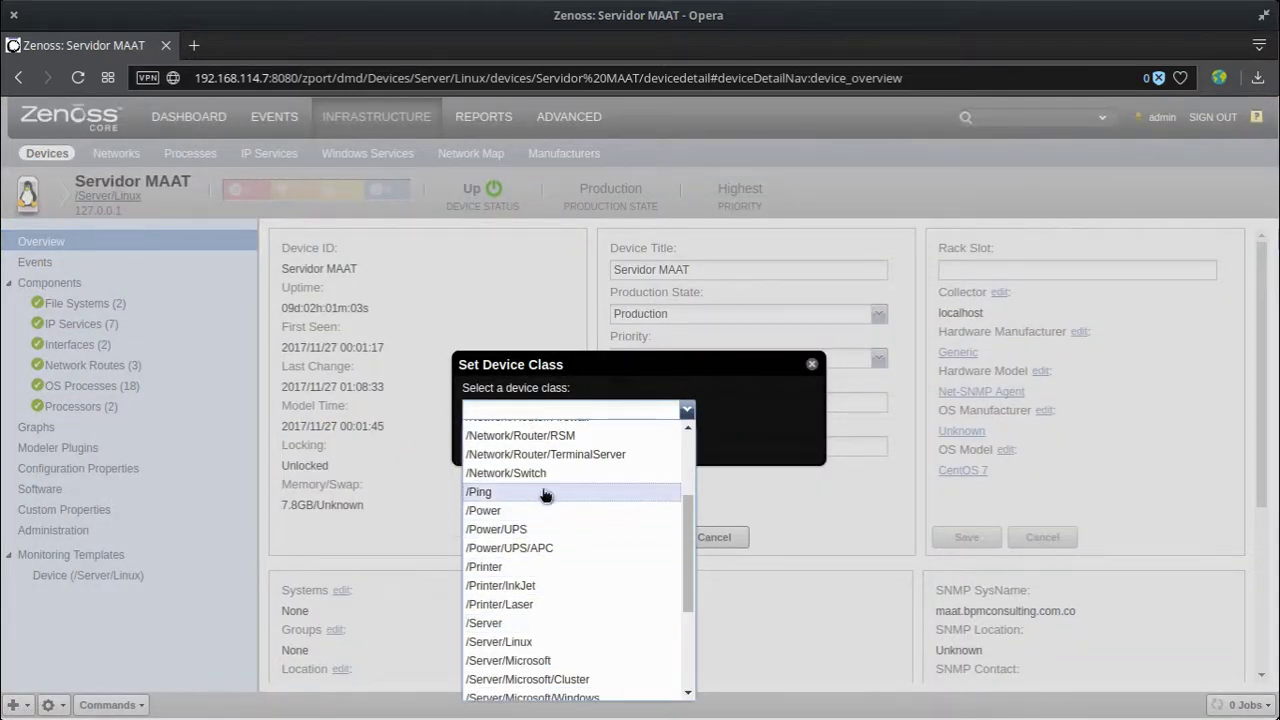
click(757, 424)
click(572, 439)
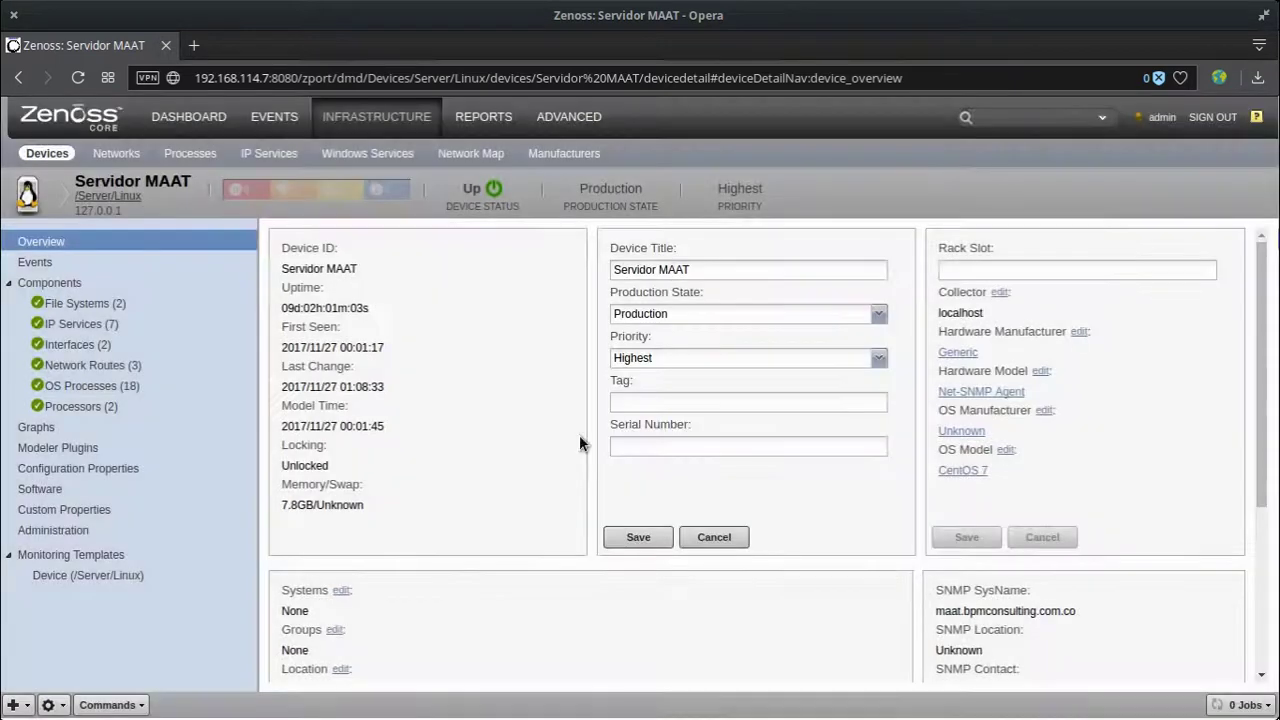
click(27, 705)
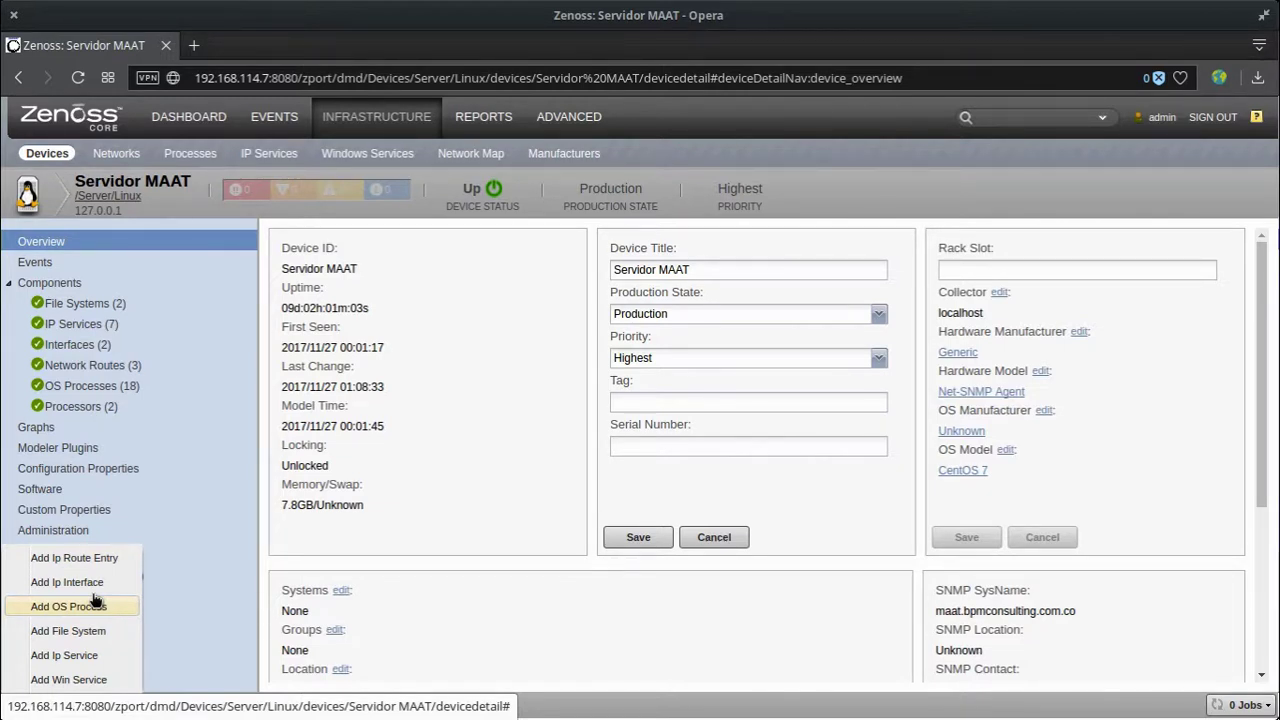
click(193, 654)
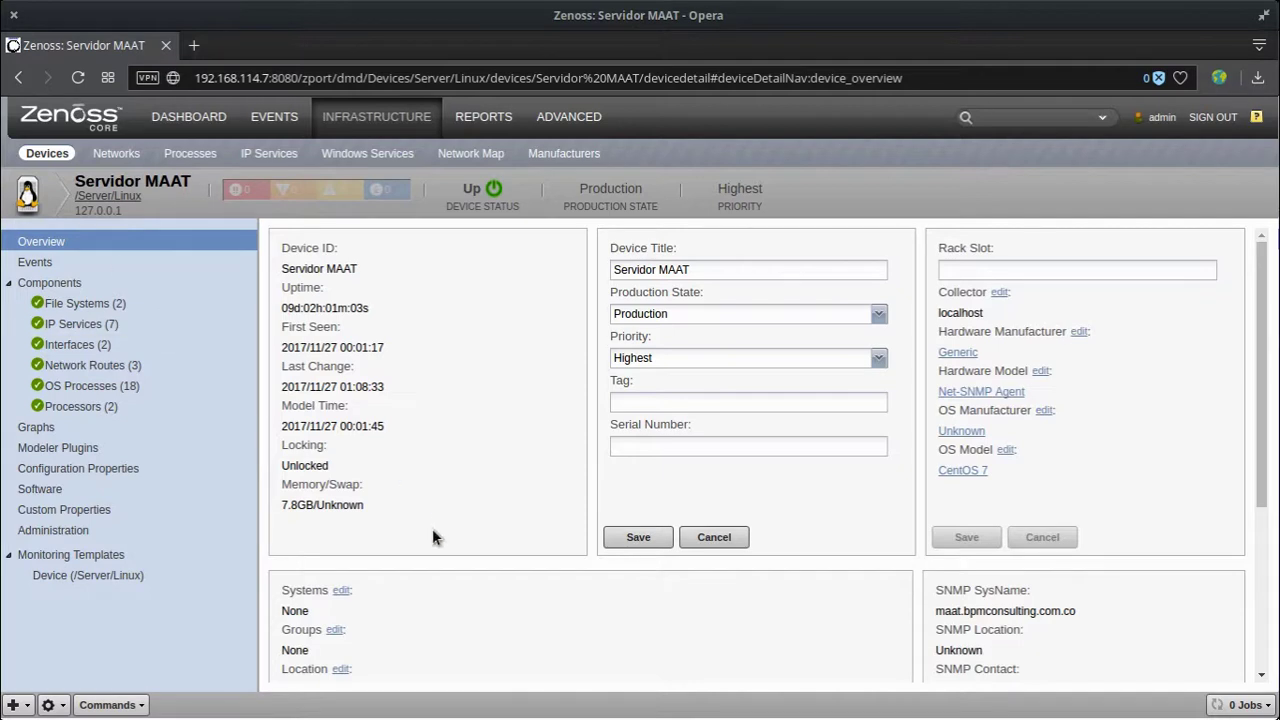
Step: Browse the device's events, file systems, IP services, network interfaces and routes
click(52, 705)
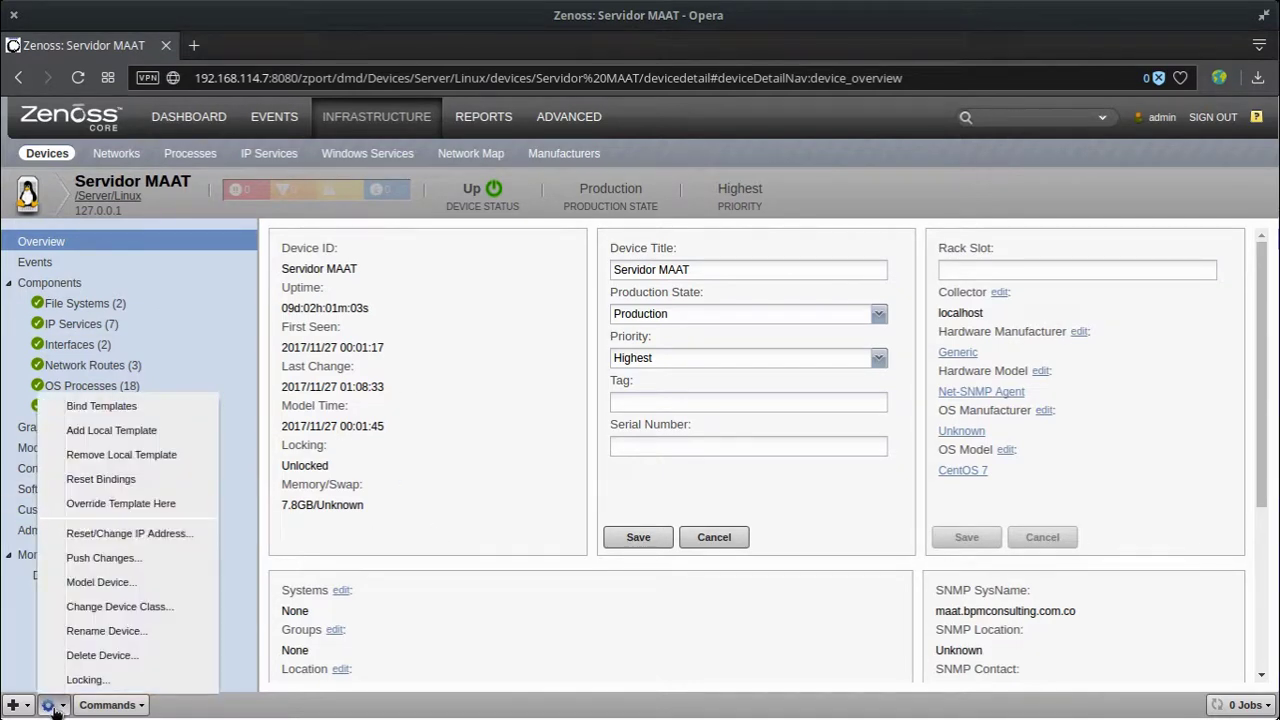
click(443, 630)
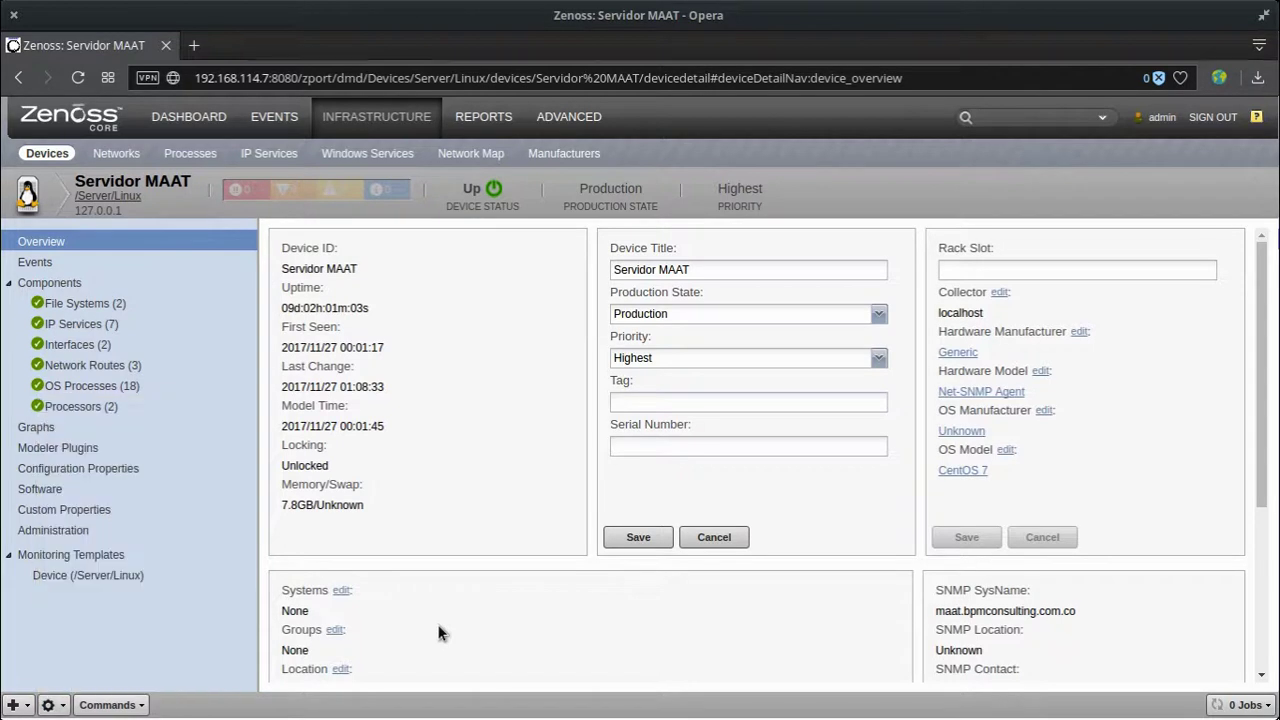
click(62, 262)
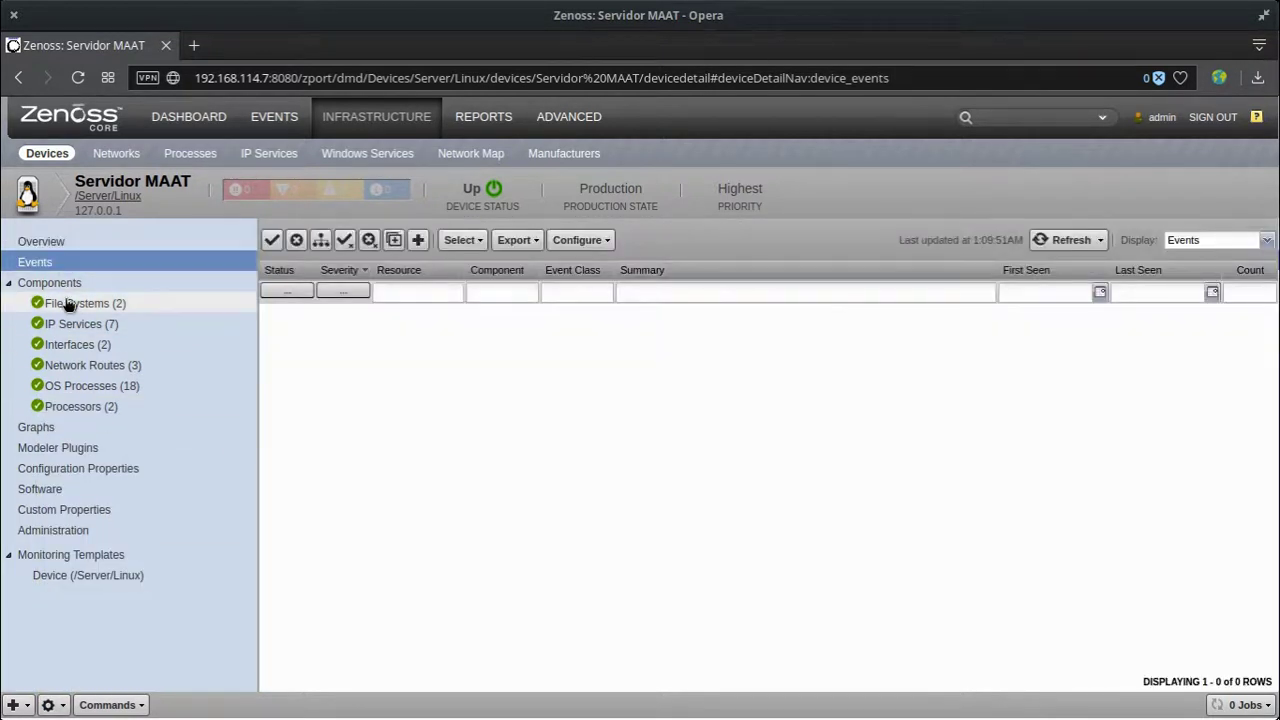
click(40, 302)
click(62, 323)
click(65, 343)
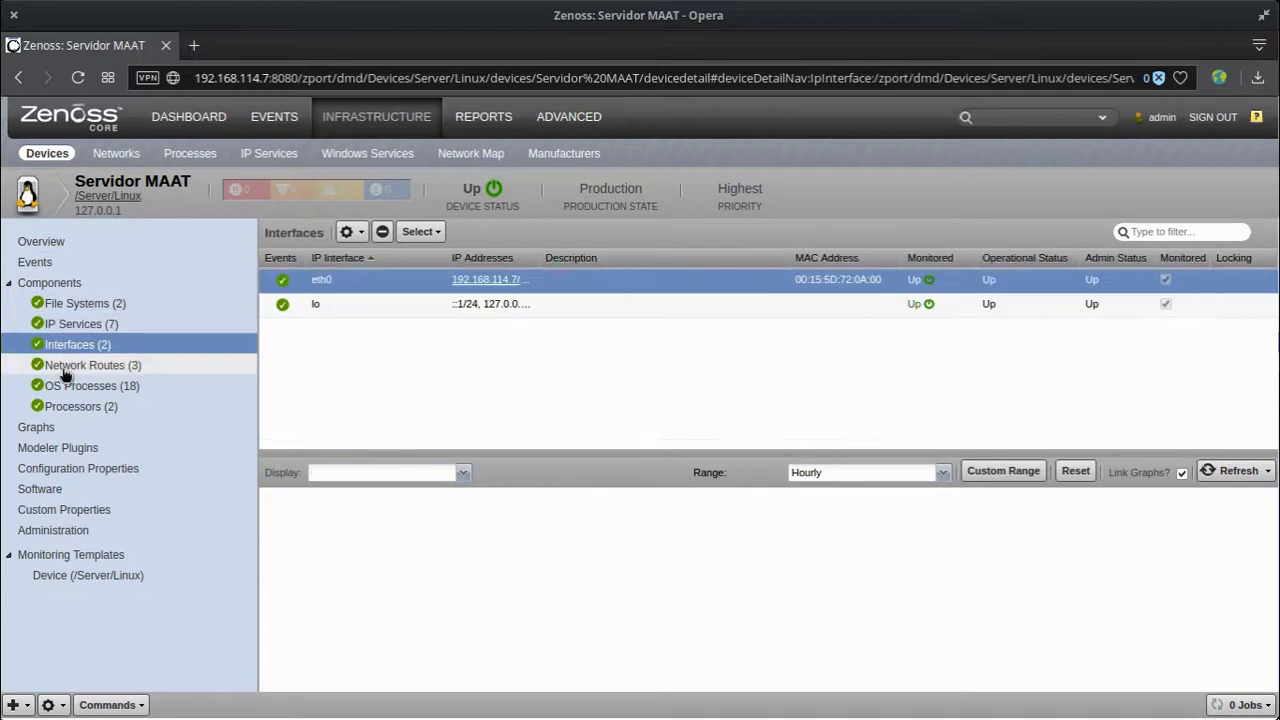
click(62, 365)
Step: Review OS processes, processors, graphs, modeler plugins, software and custom properties, then open Administration
click(60, 386)
click(55, 408)
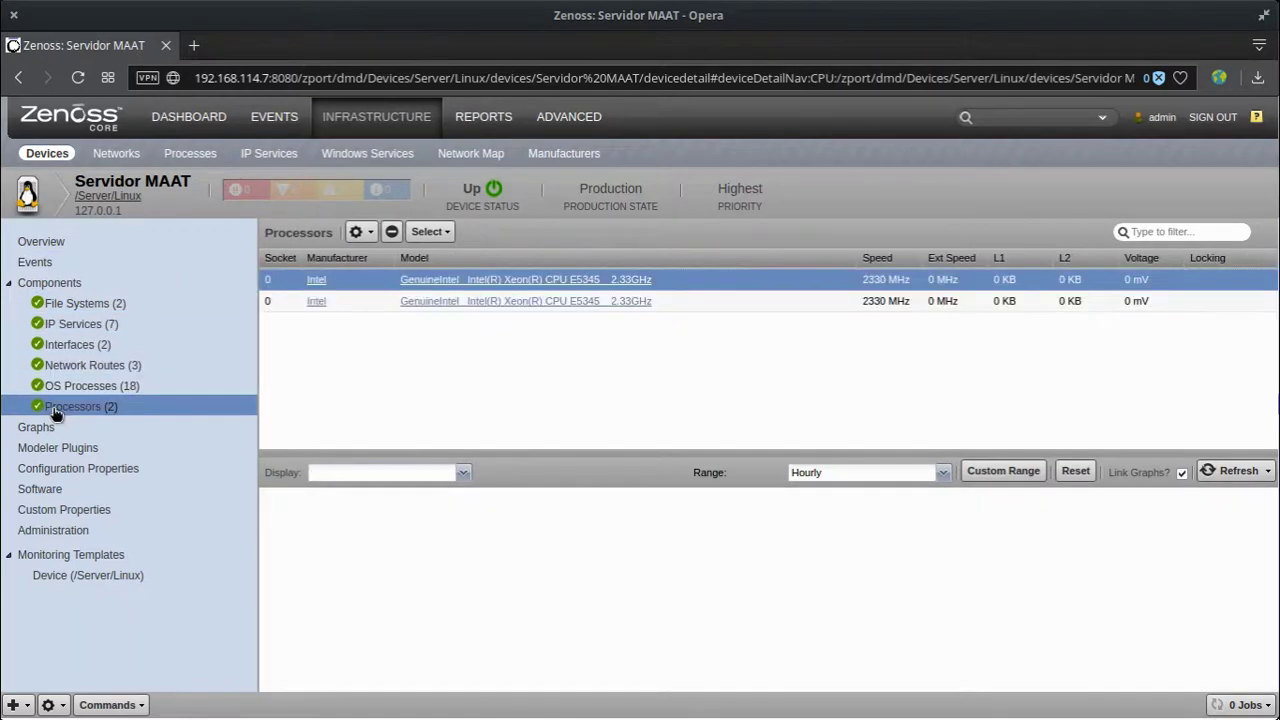
click(50, 427)
click(55, 449)
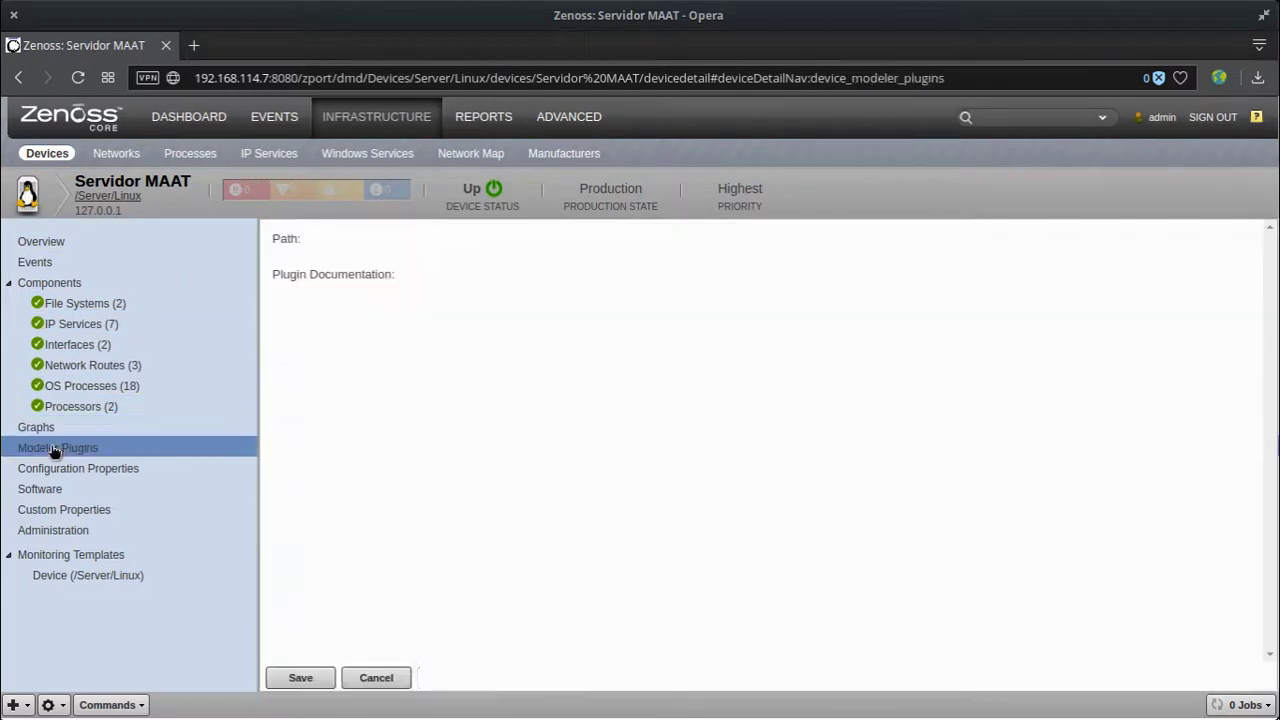
click(60, 488)
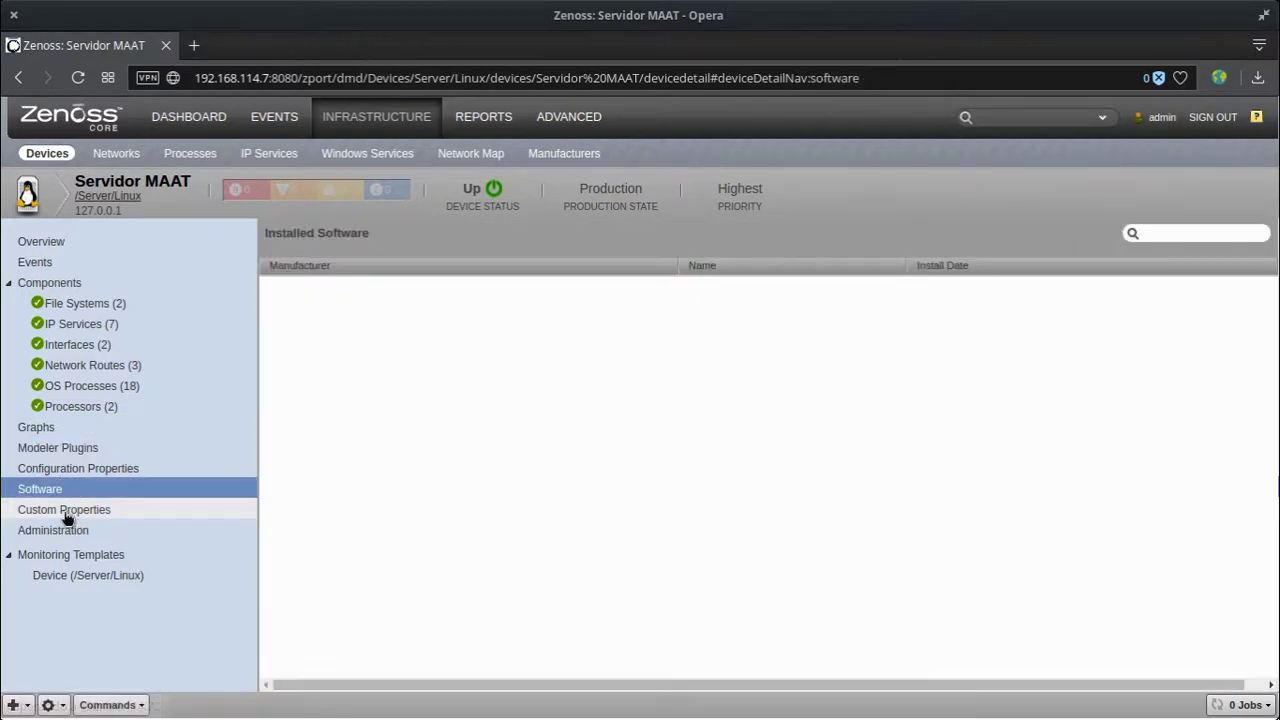
click(65, 511)
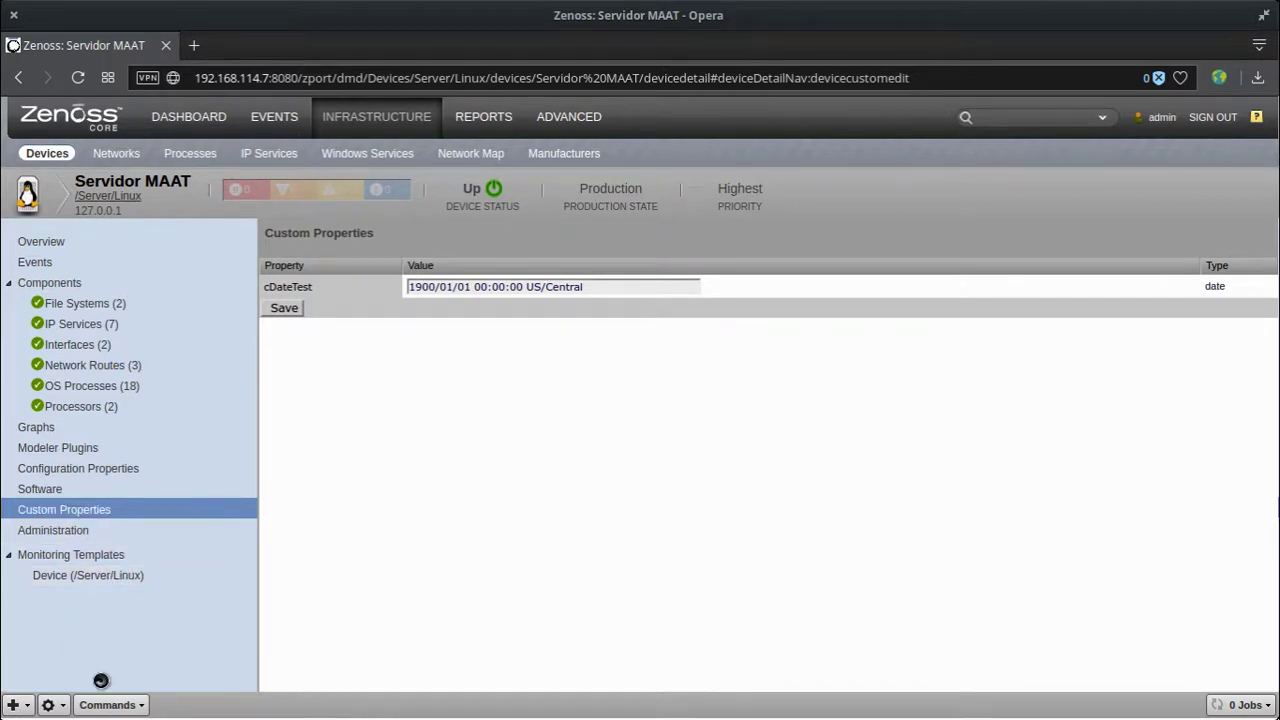
click(110, 705)
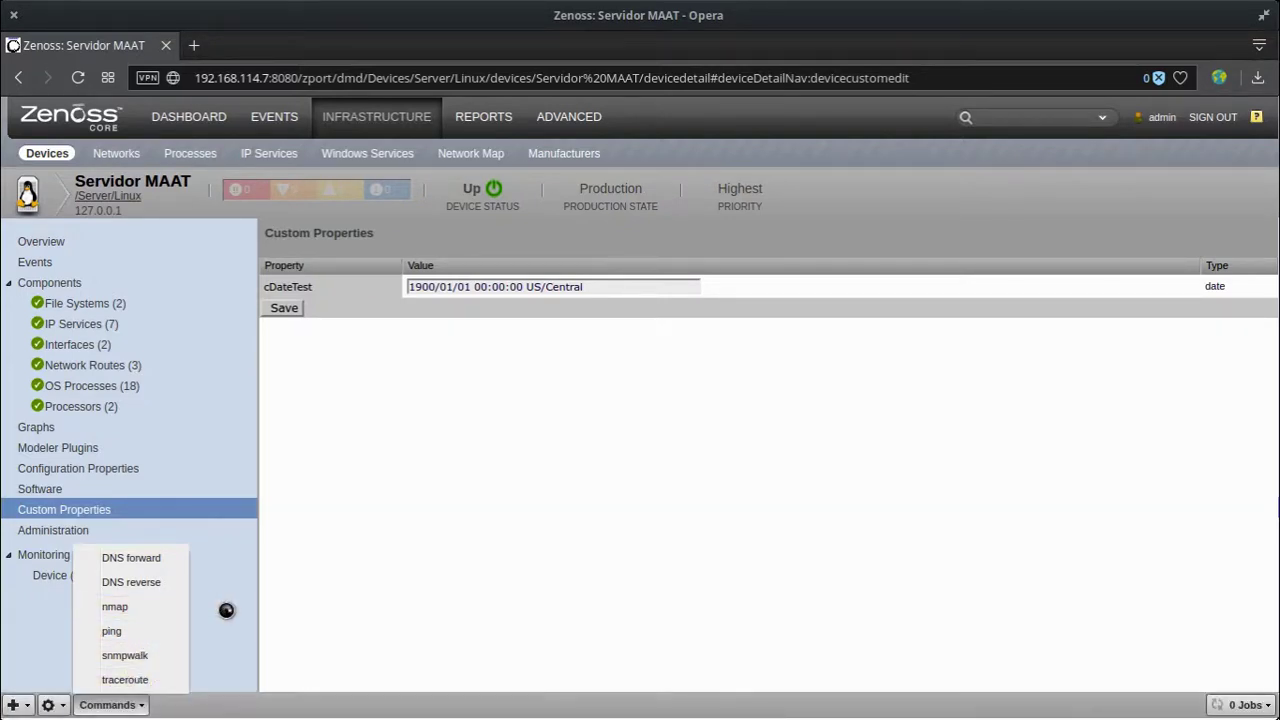
click(30, 530)
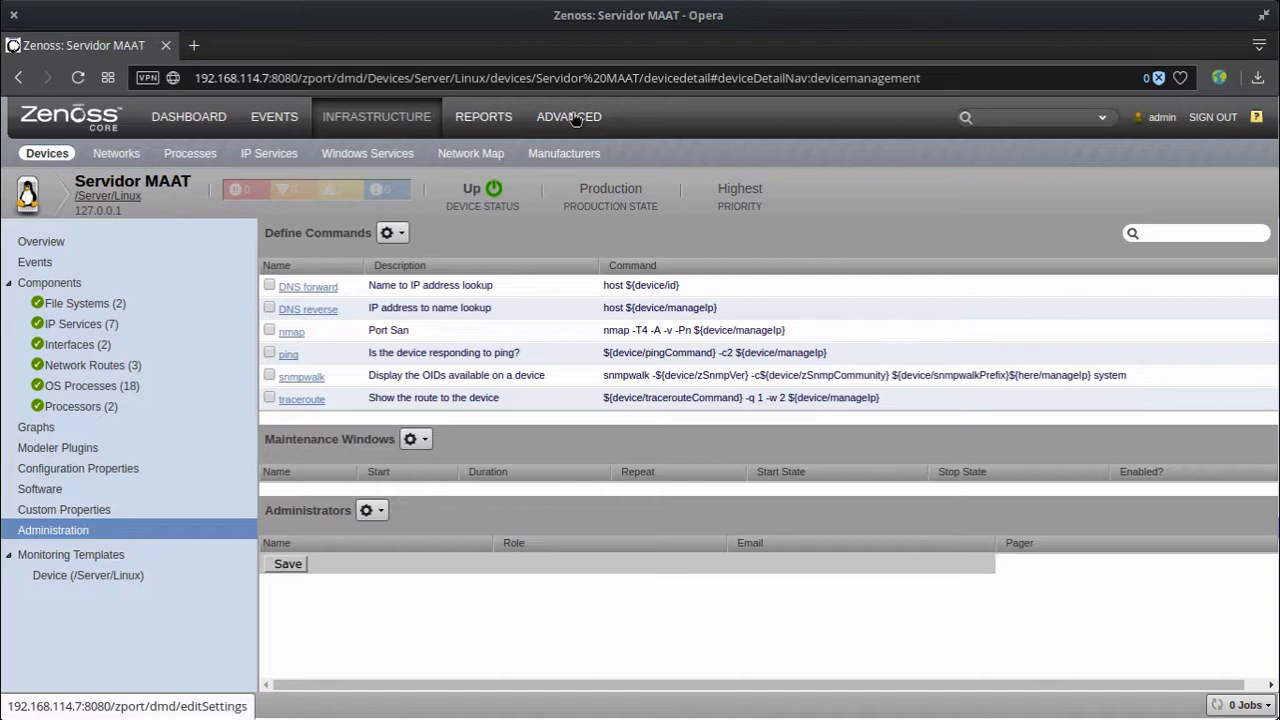
Step: Go to ADVANCED > Commands and start Add User Command from the gear menu
click(573, 117)
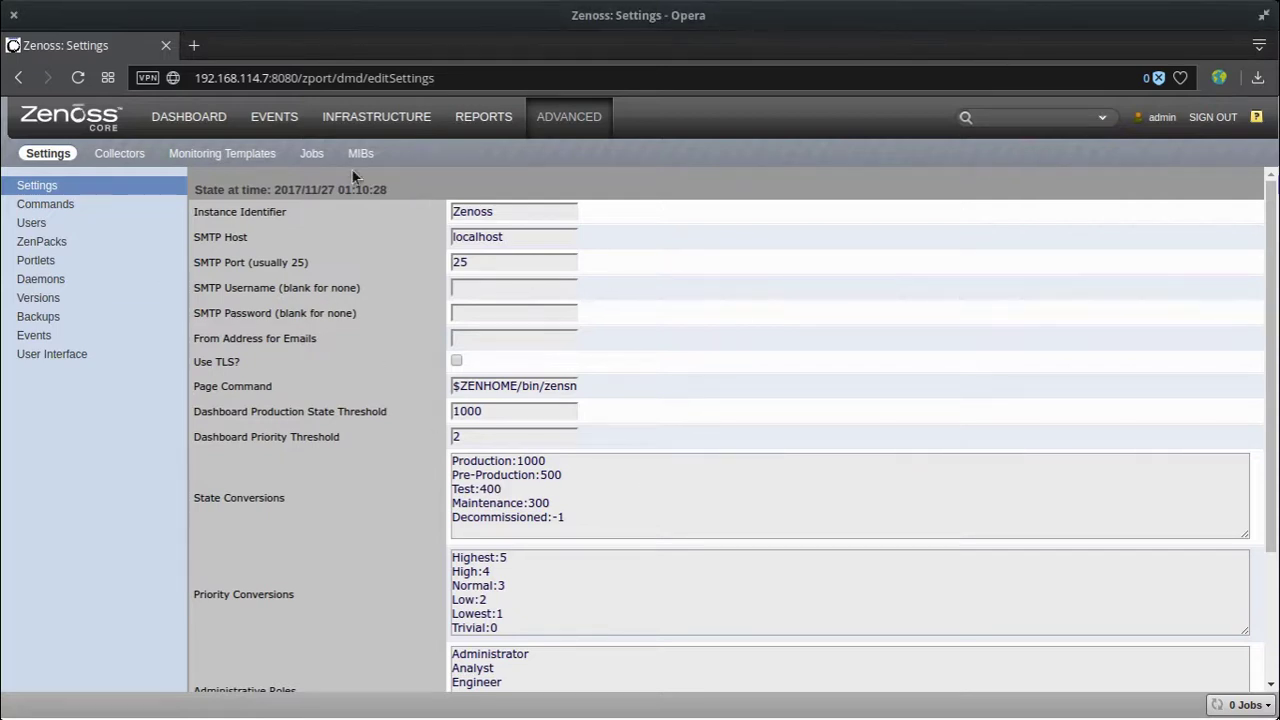
click(42, 205)
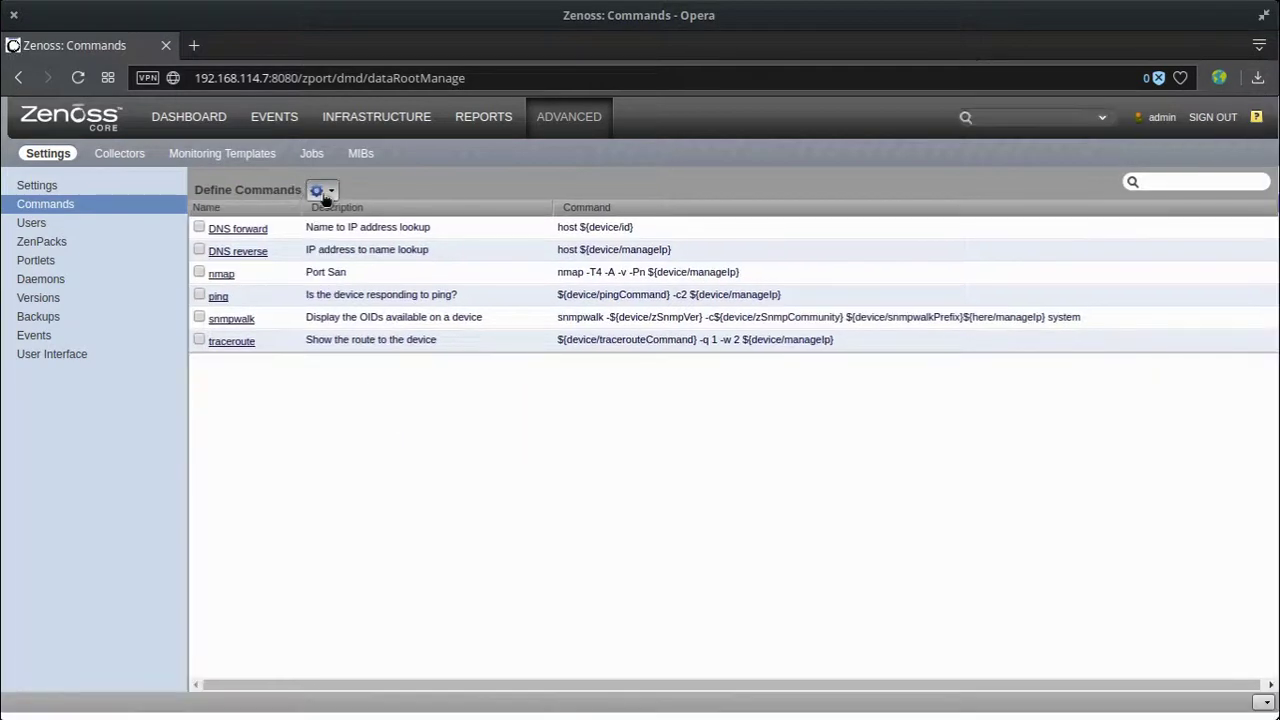
click(322, 193)
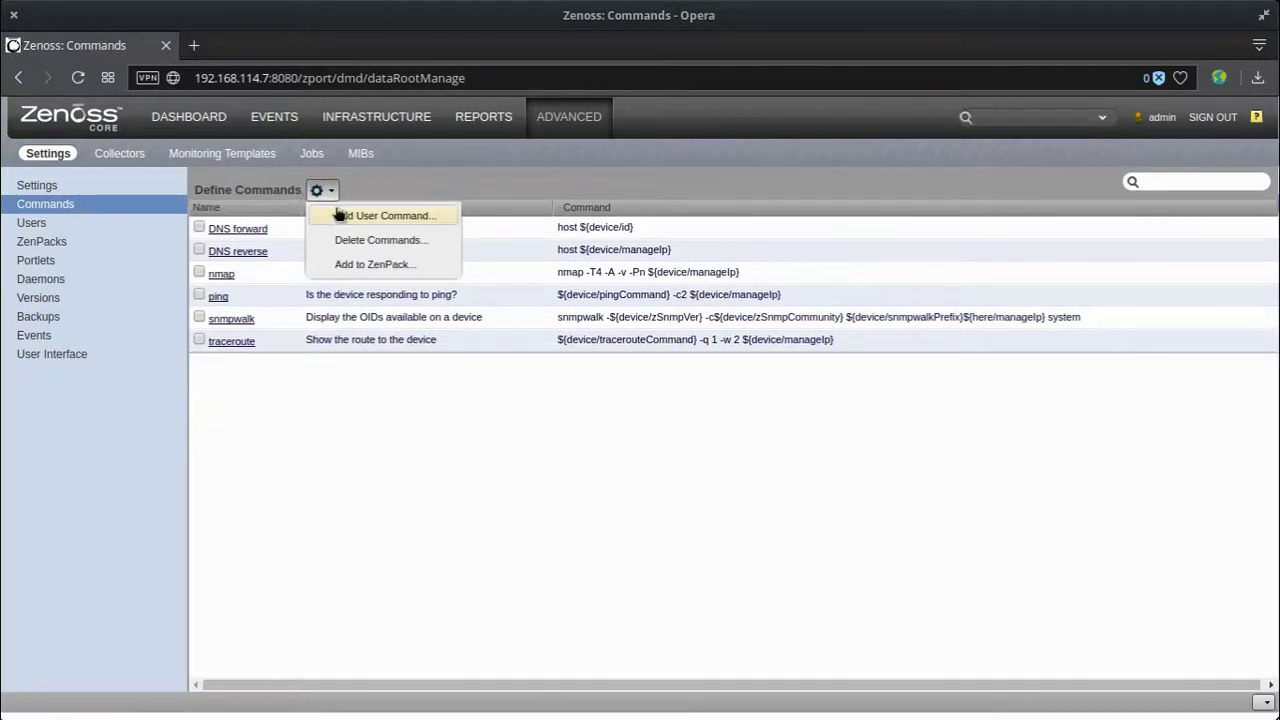
click(417, 219)
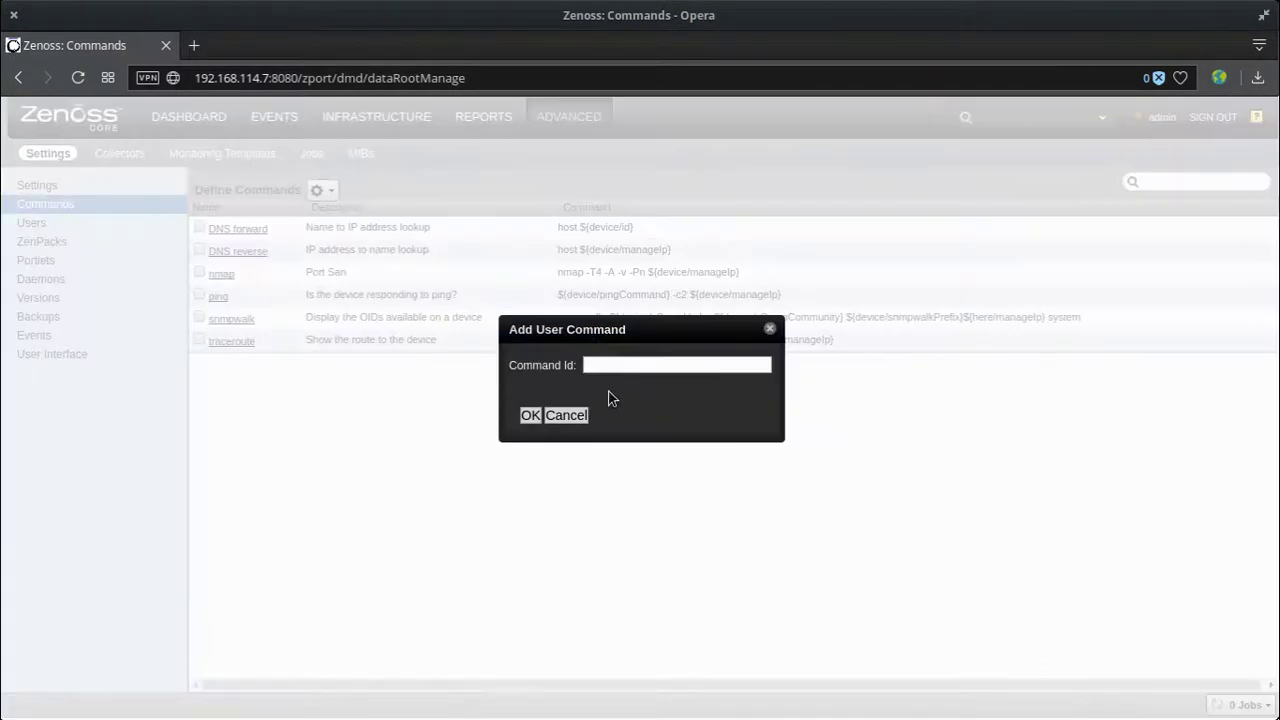
Step: Enter 'dig' as the Command Id and confirm with OK
click(626, 366)
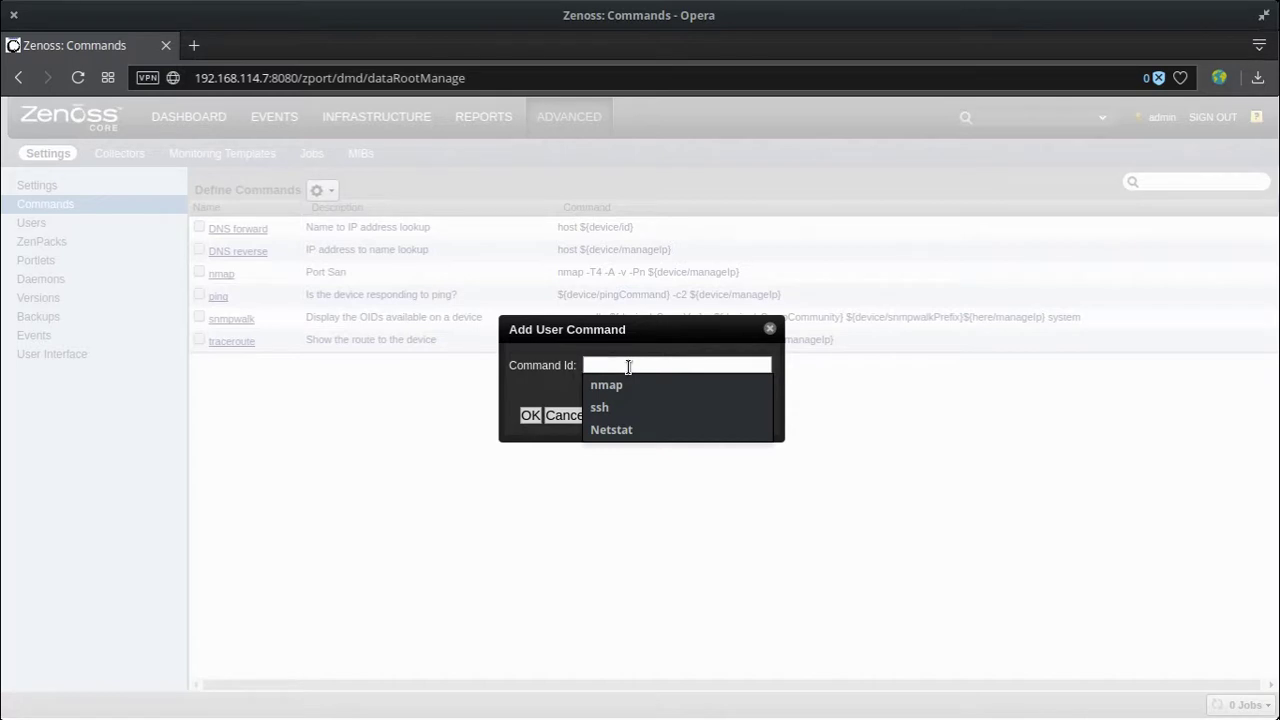
text(dig)
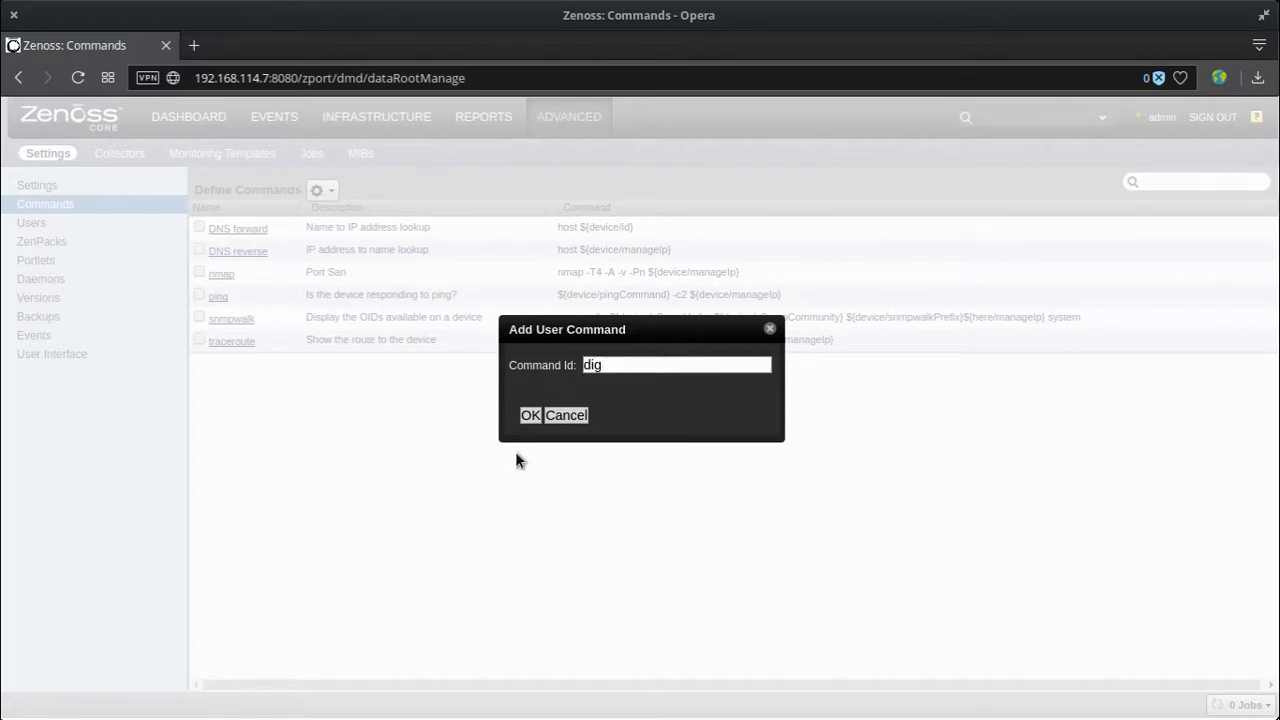
click(529, 415)
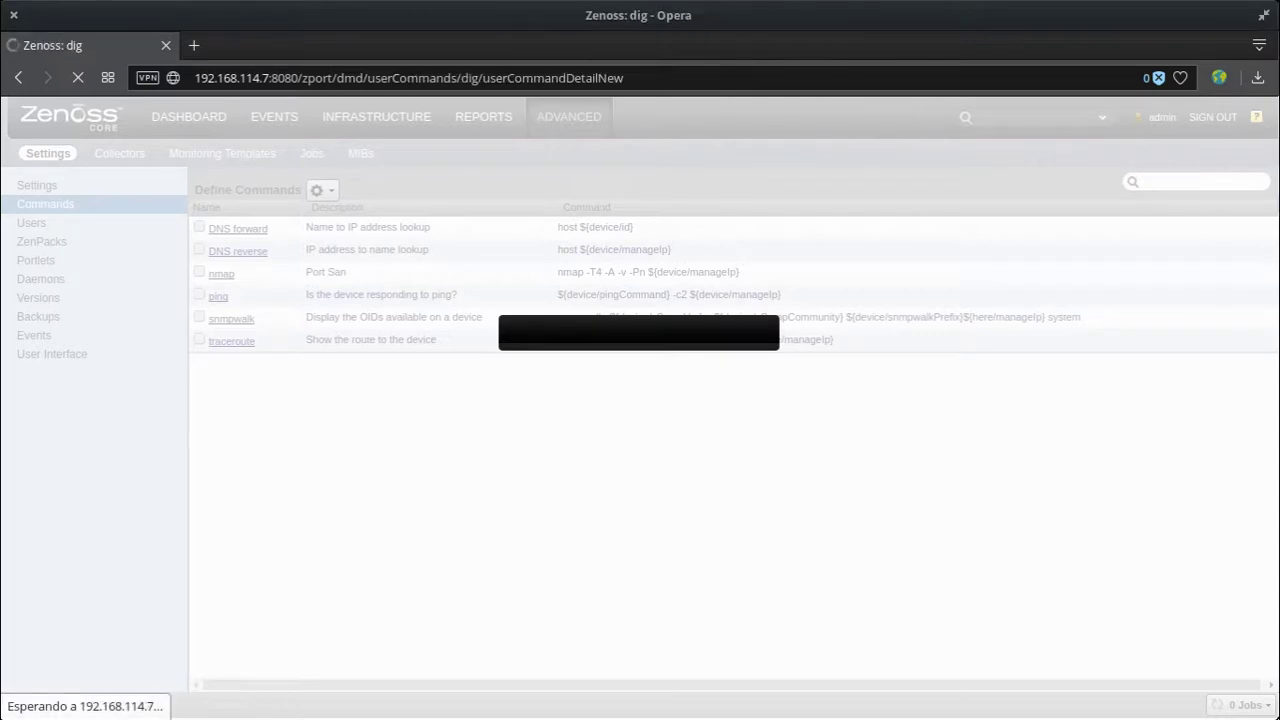
Step: Open a terminal and run ssh to 192.168.114.7 on port 2222 with the support account
key(ctrl+alt+t)
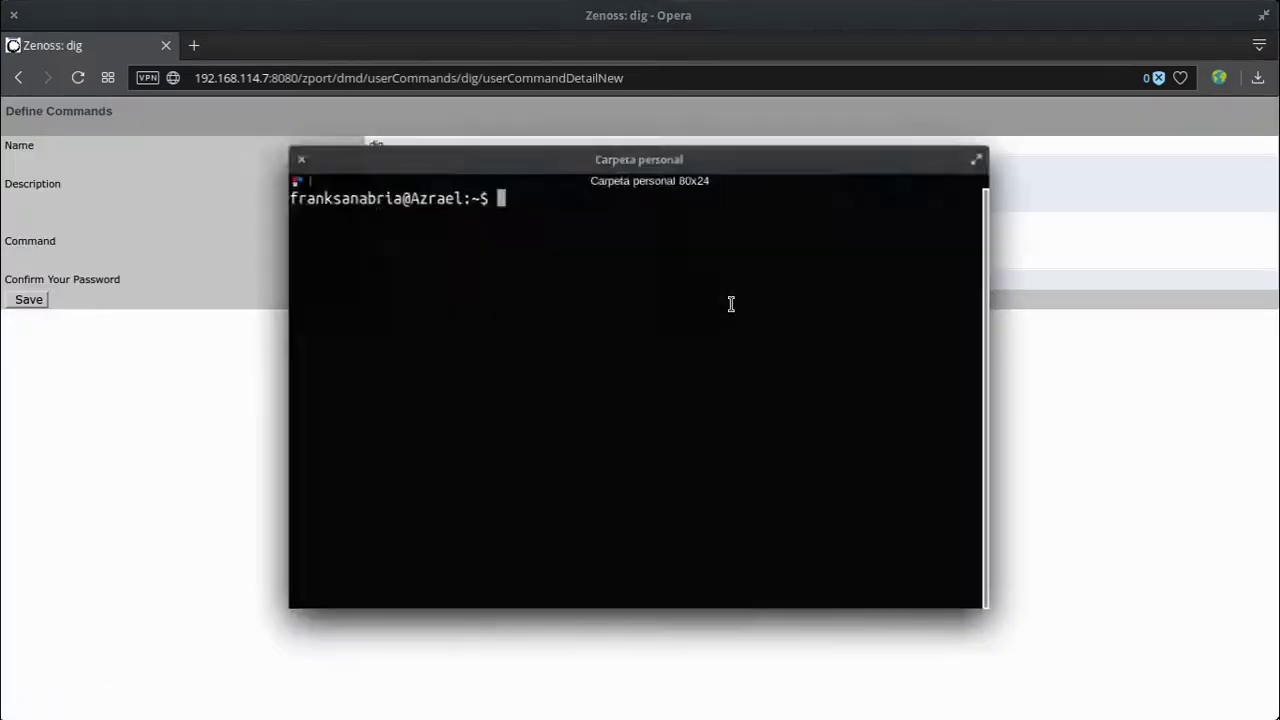
text(ssh s)
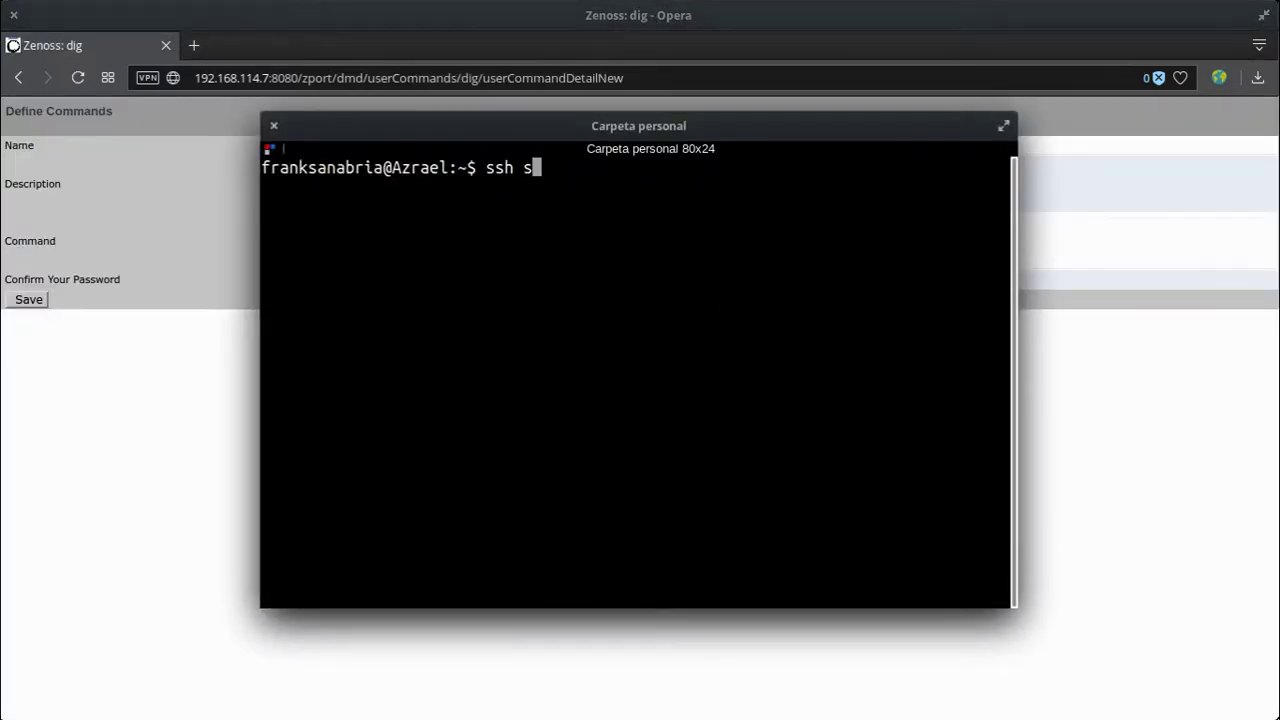
text(oporte@192.168)
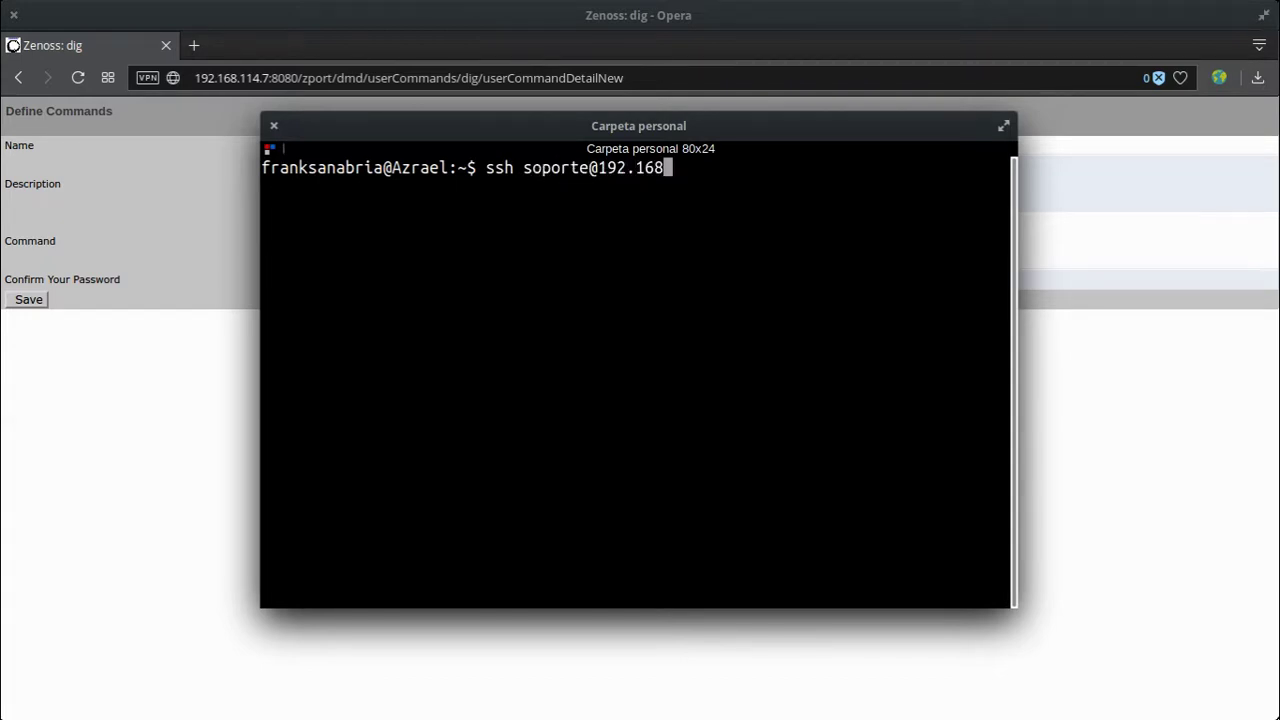
text(.114.7 -p 2222)
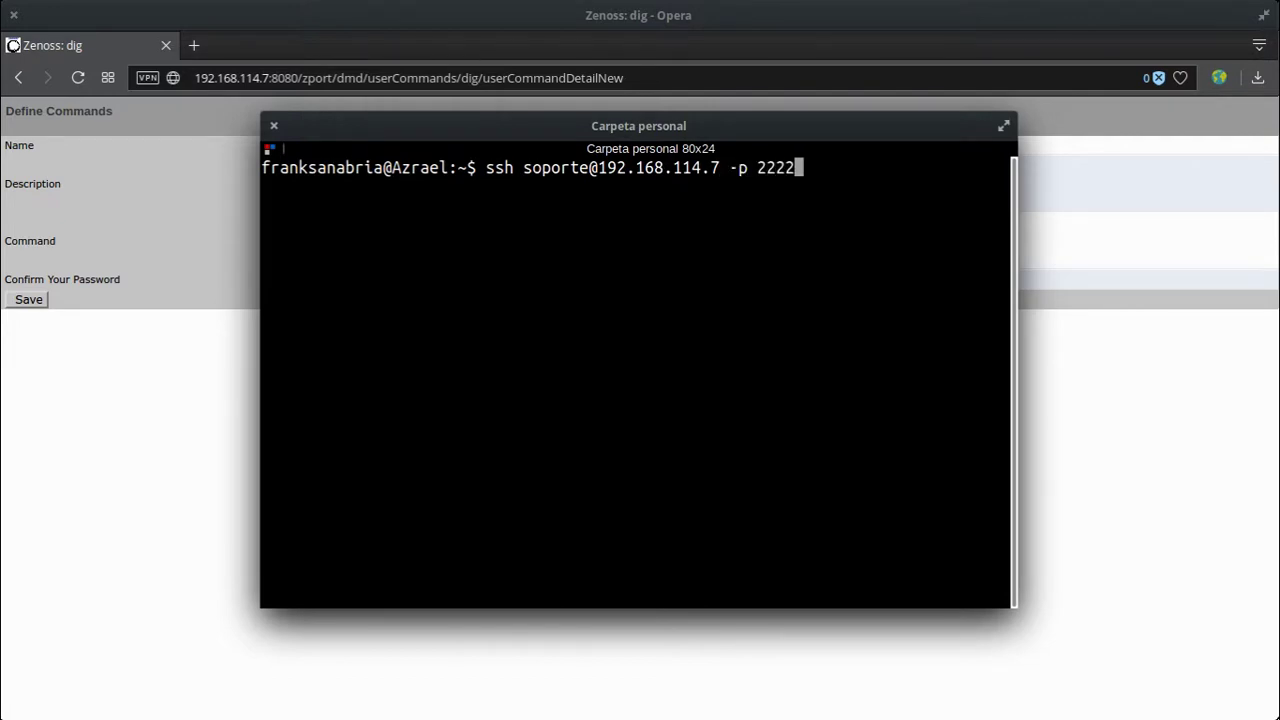
key(Return)
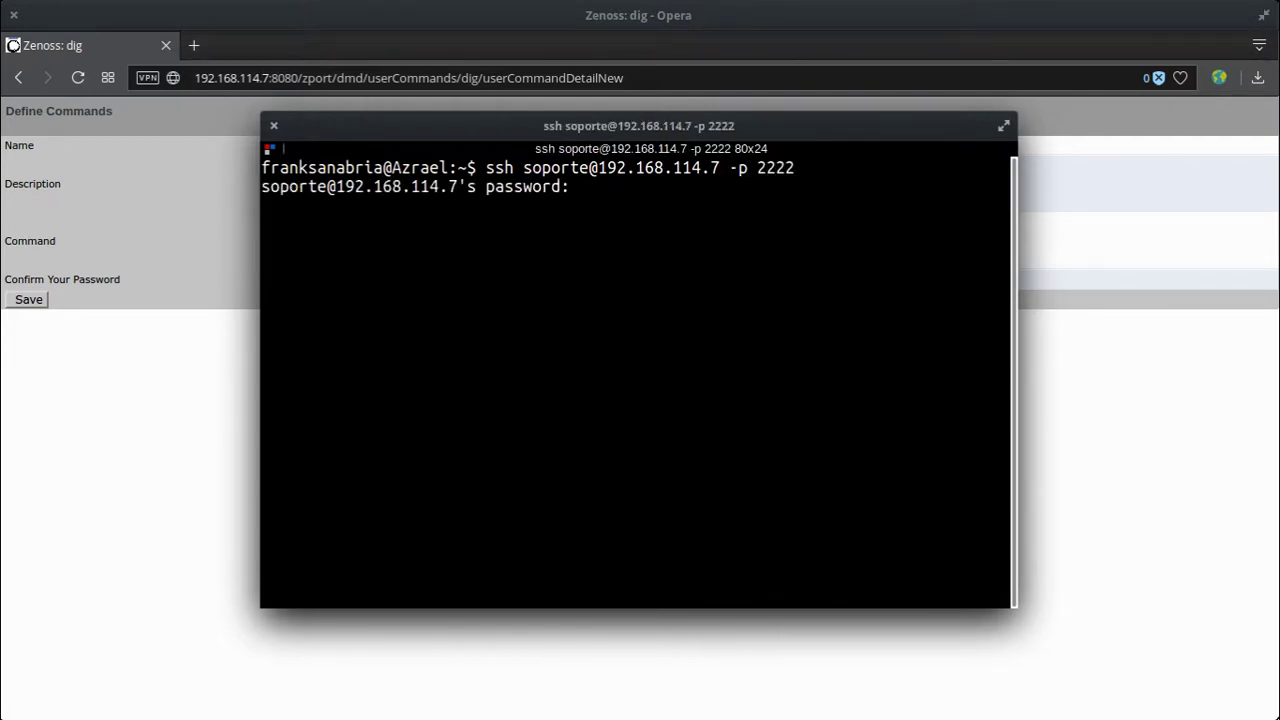
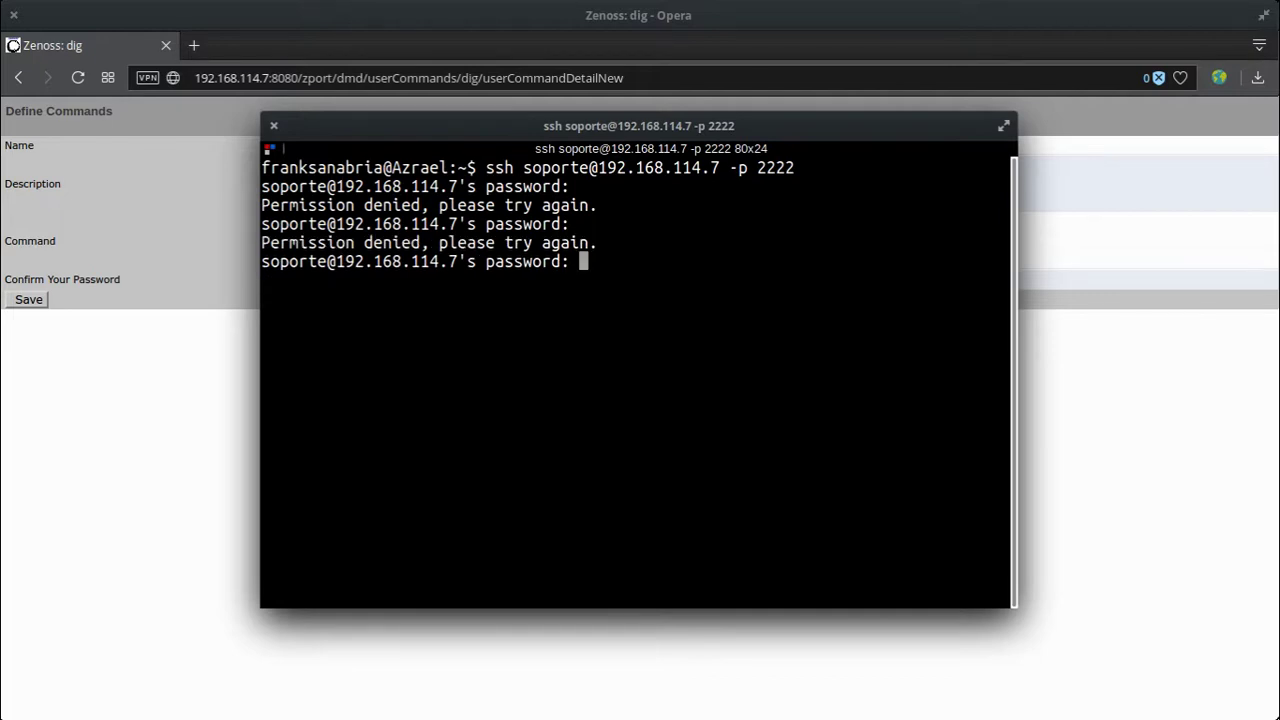
Step: Log in to maat over SSH, switch to root with su, and clear the screen
key(Return)
text(su)
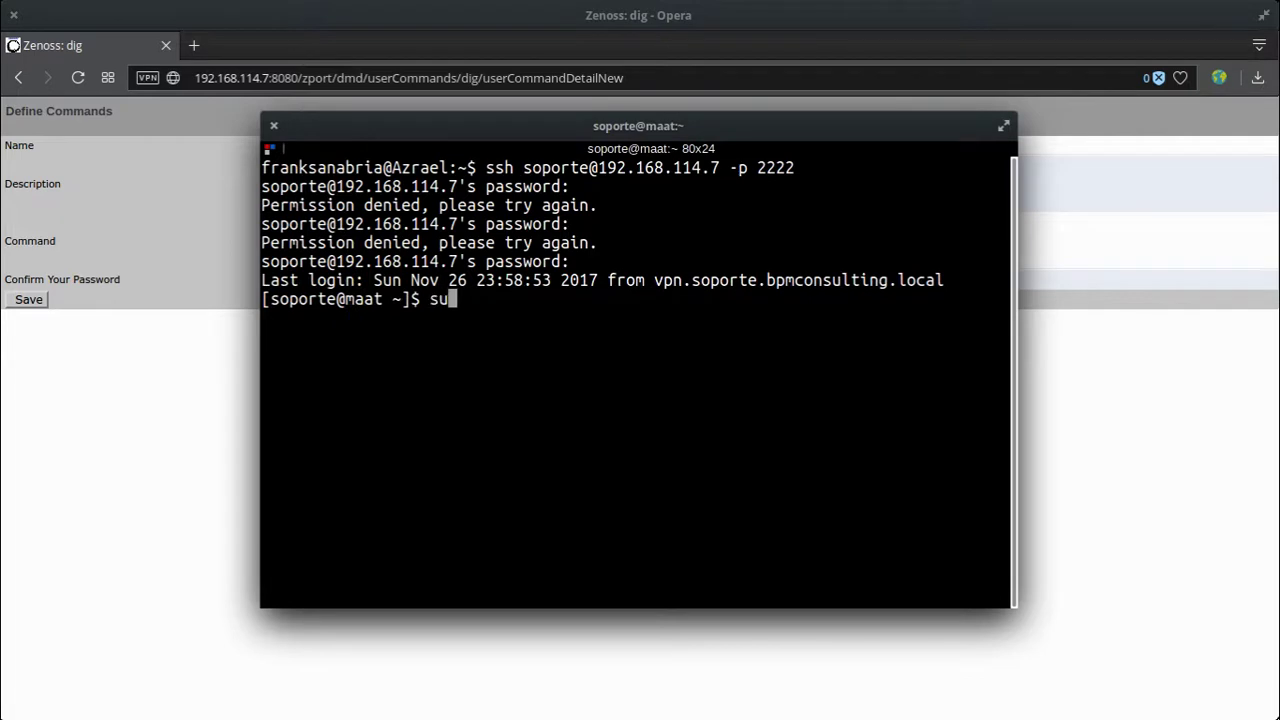
key(Return)
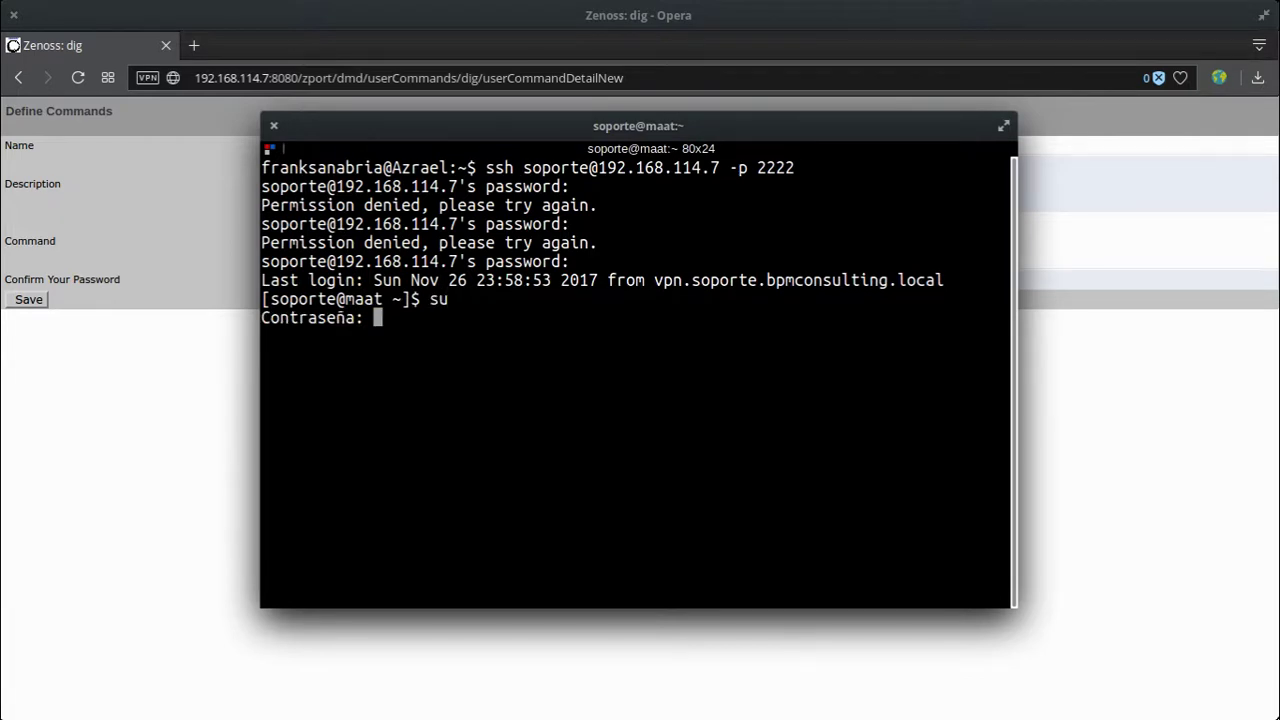
key(Return)
key(ctrl+l)
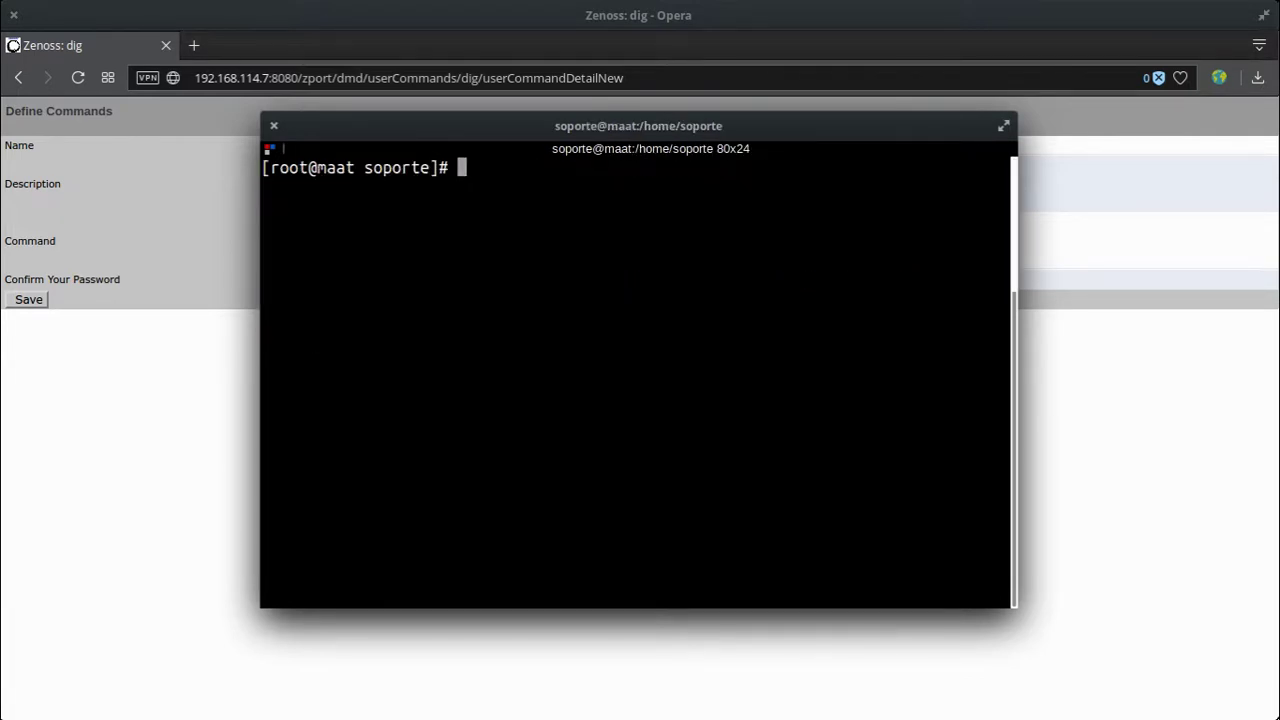
Step: Try yum install dig, which finds no dig package, and start a bind-tools search
text(yum instal)
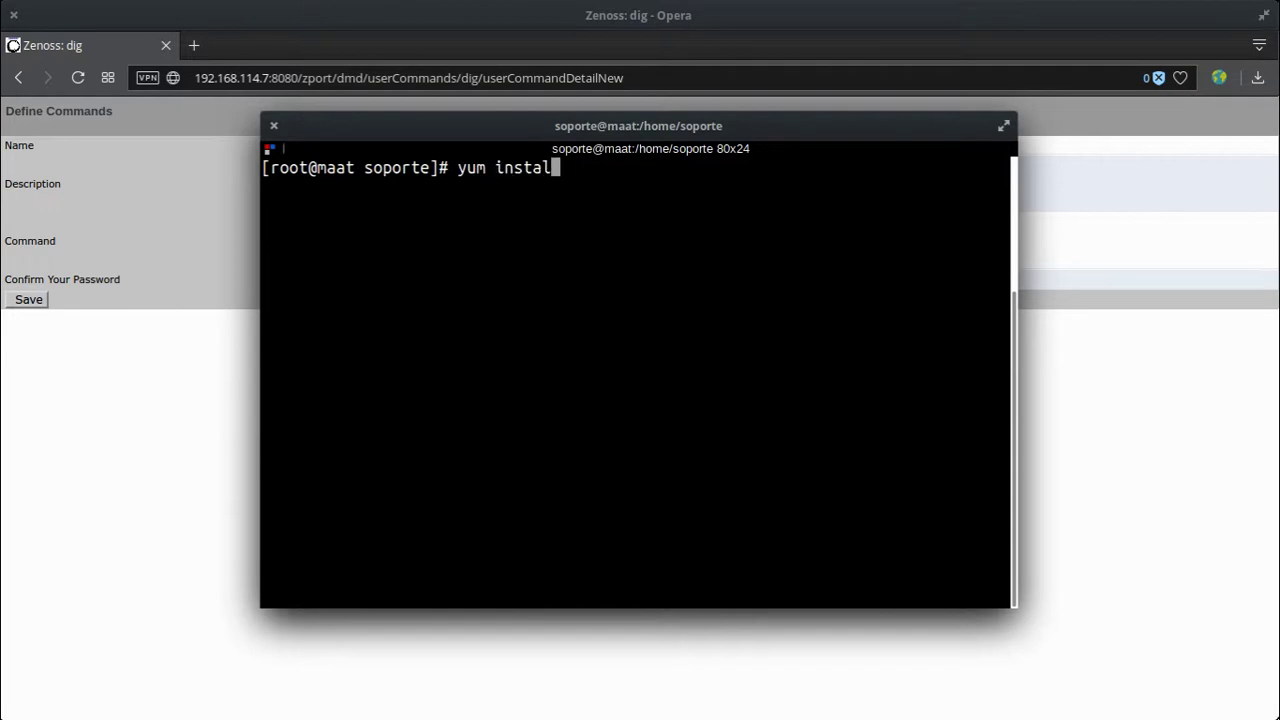
text(l dig)
key(Return)
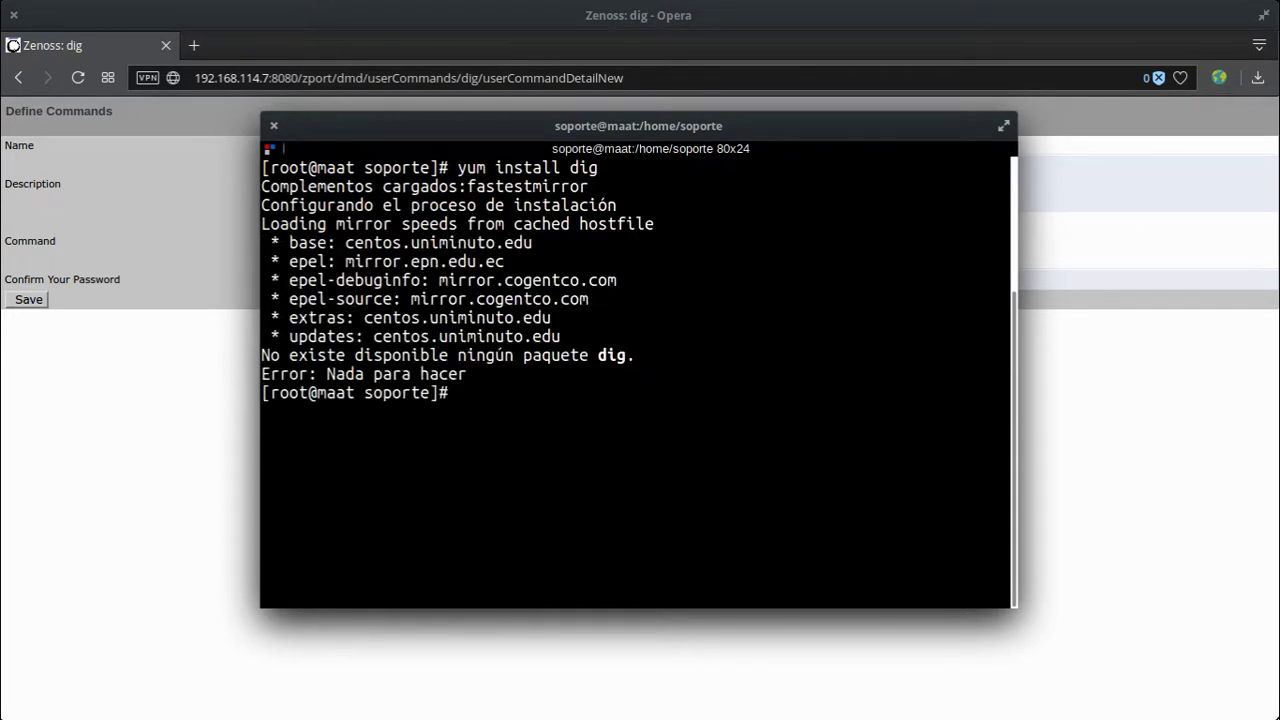
text(yum search )
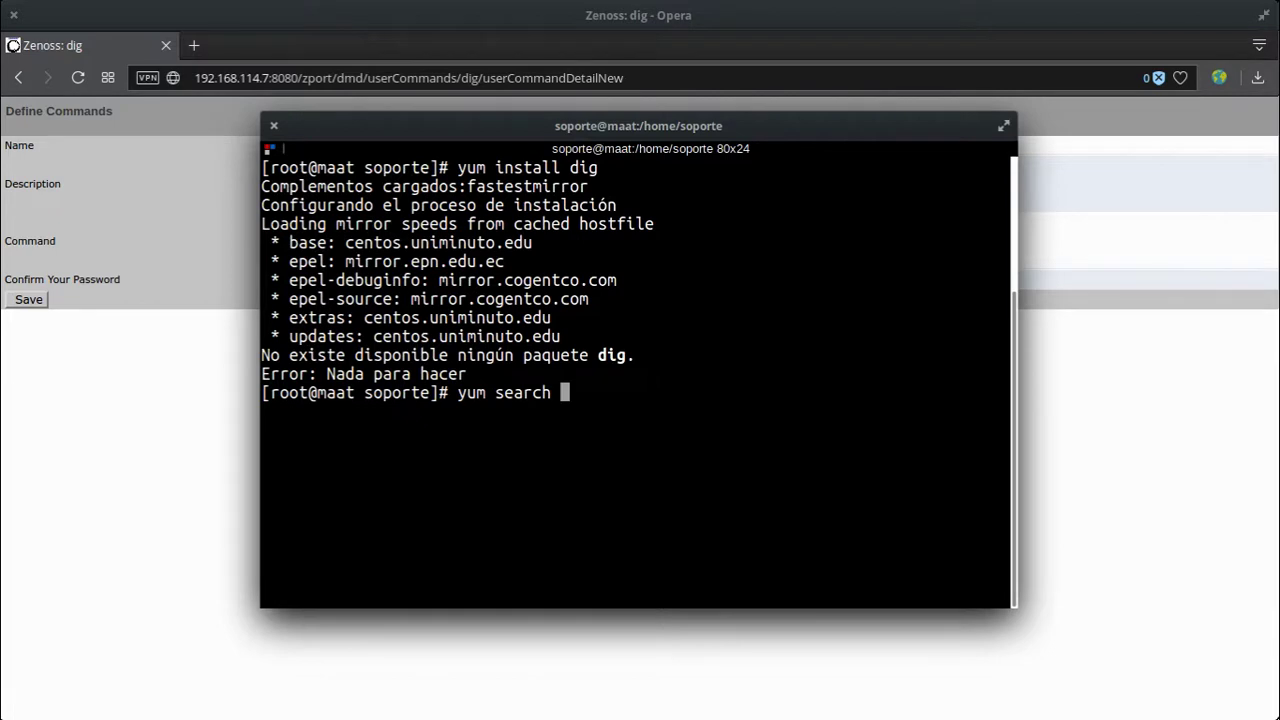
text(bind-tools)
Step: Search yum for bind-tools and then dns-tools, finding only cjdns-tools and pdns-tools
key(Return)
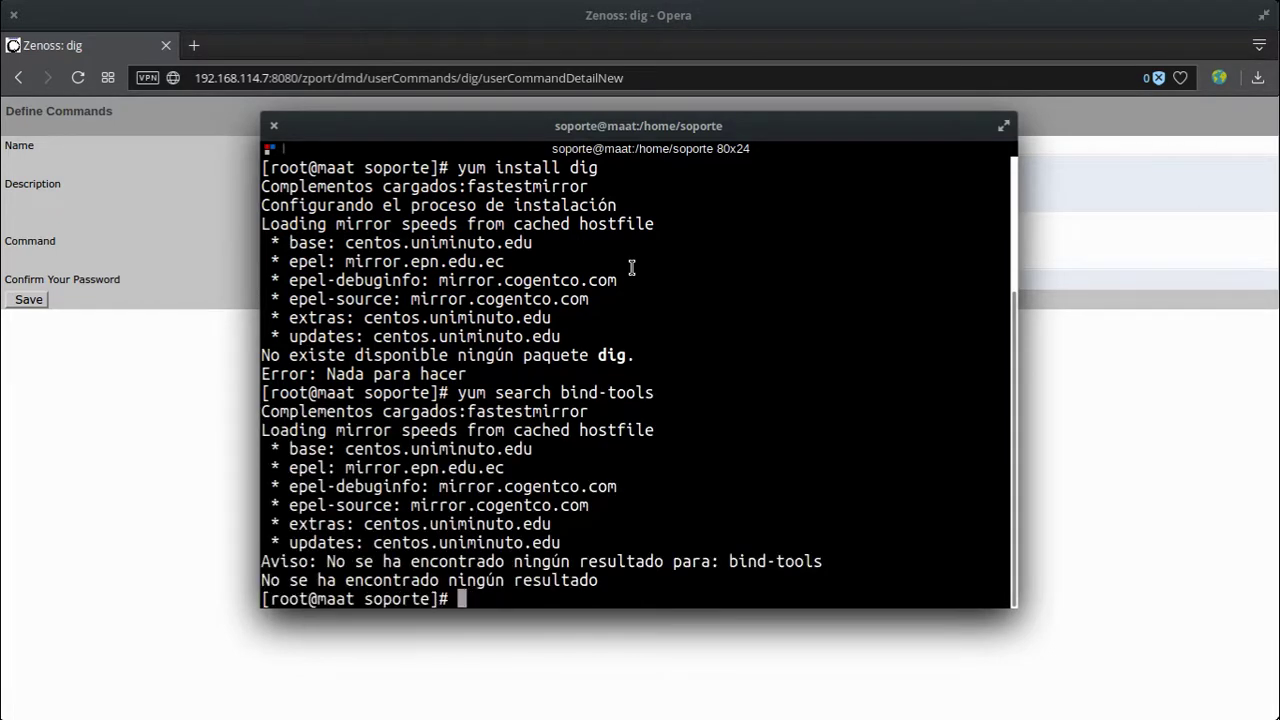
key(Up)
key(BackSpace)
key(BackSpace)
key(BackSpace)
key(BackSpace)
key(BackSpace)
key(BackSpace)
key(BackSpace)
key(BackSpace)
key(BackSpace)
key(BackSpace)
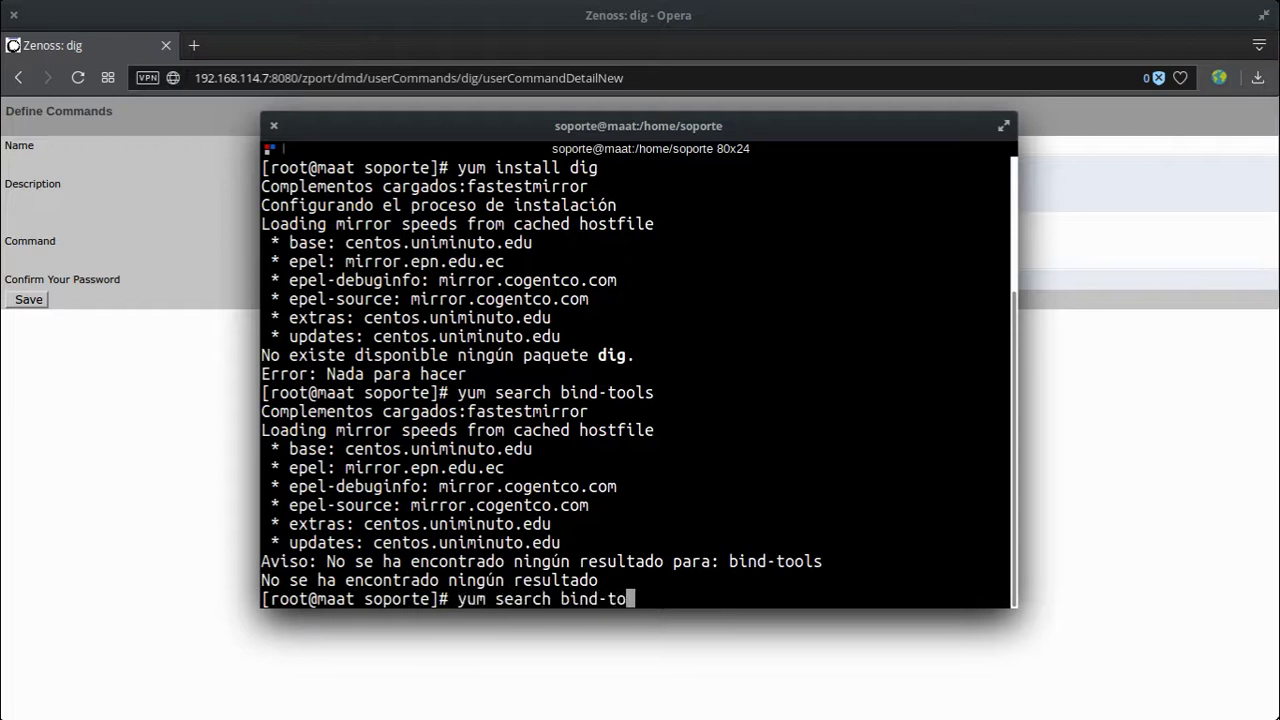
text(dns-tools)
key(Return)
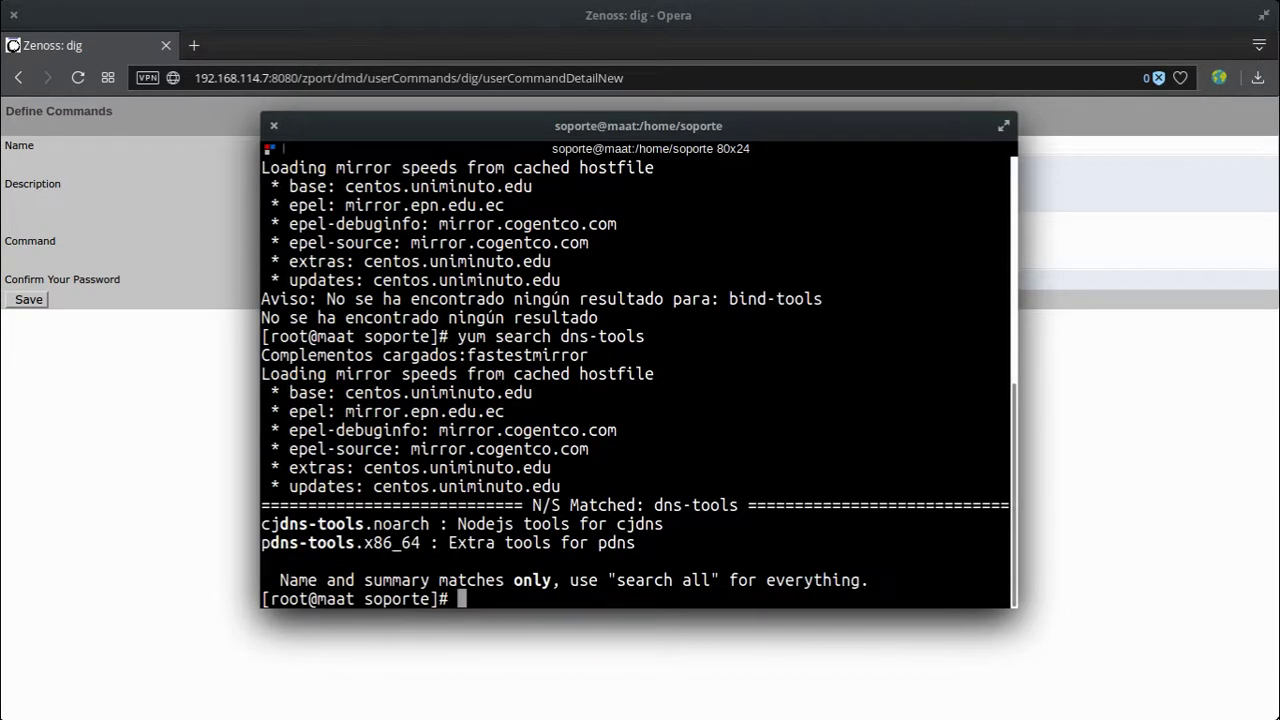
Step: Run yum search dns to list all DNS-related packages
text(yum install)
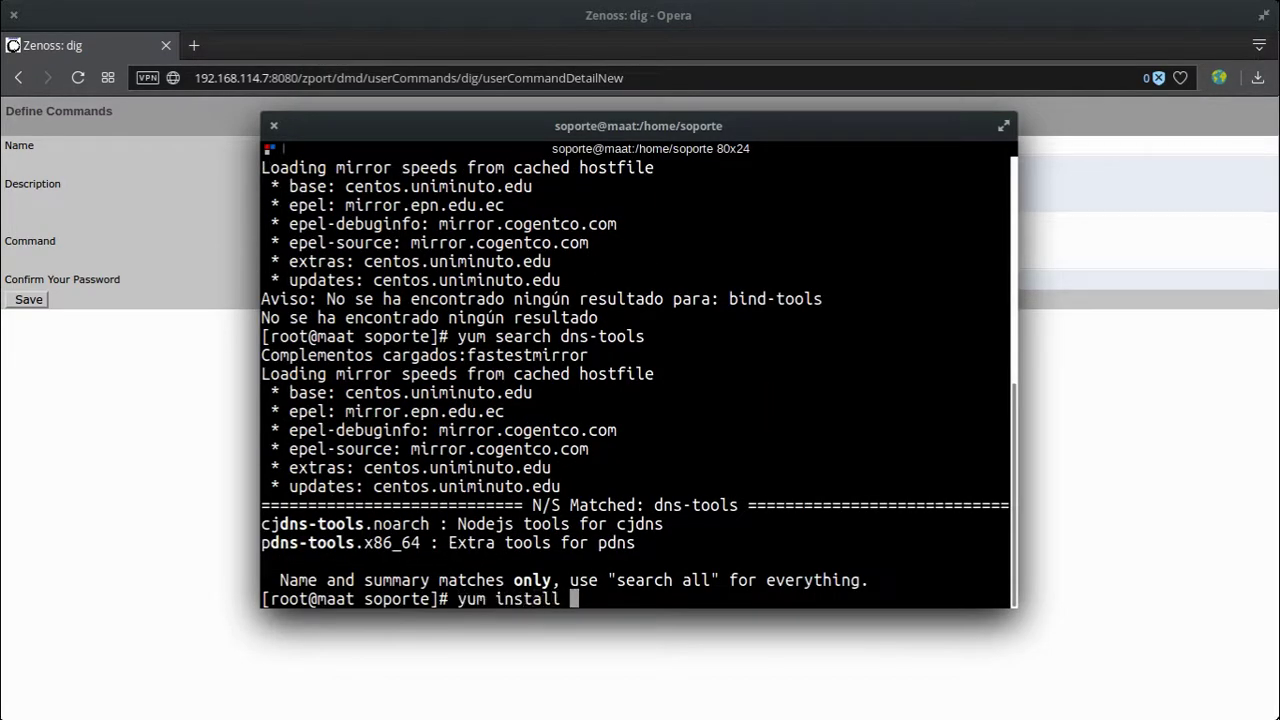
key(BackSpace)
key(BackSpace)
key(BackSpace)
key(BackSpace)
key(BackSpace)
key(BackSpace)
key(BackSpace)
key(BackSpace)
key(BackSpace)
key(BackSpace)
key(BackSpace)
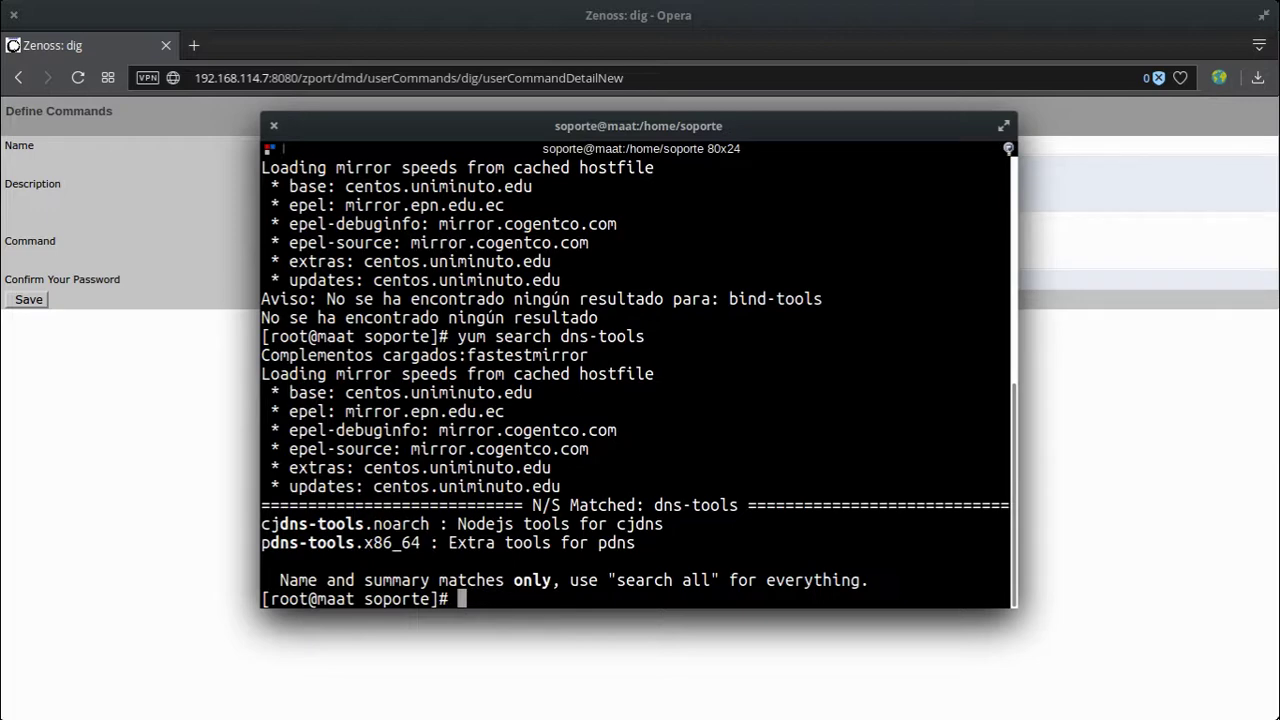
text(yum search dns)
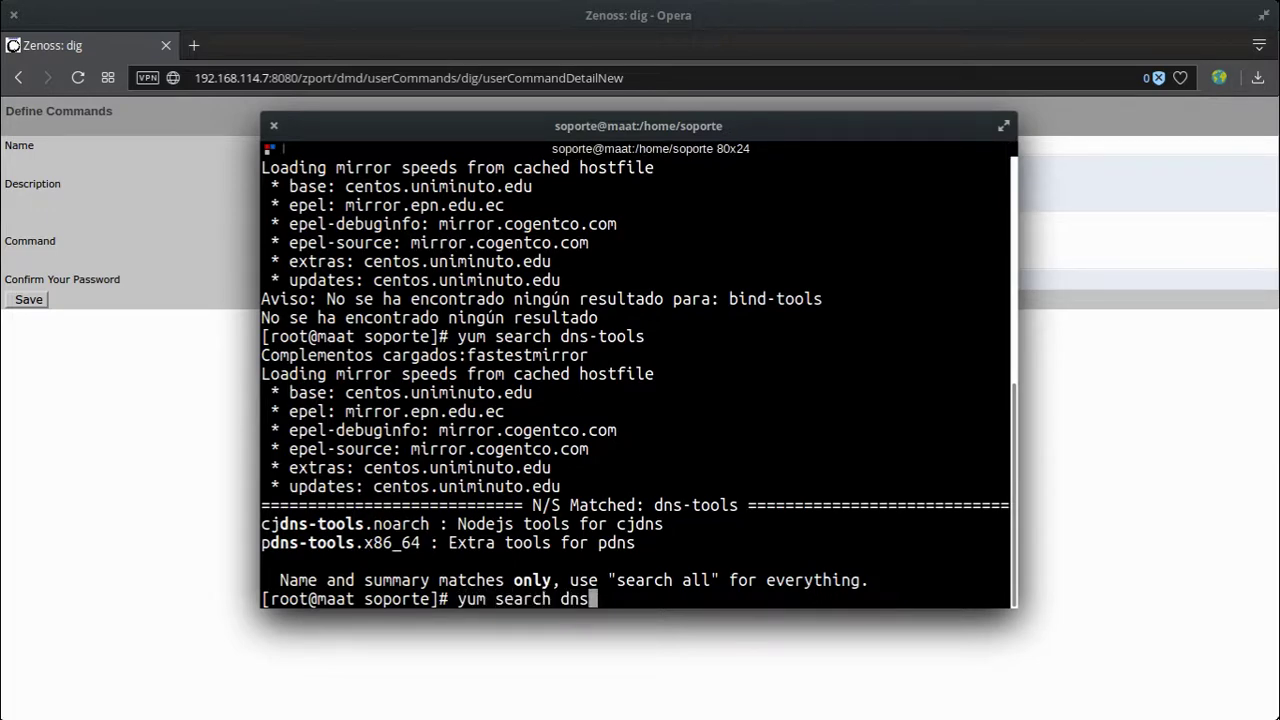
key(Return)
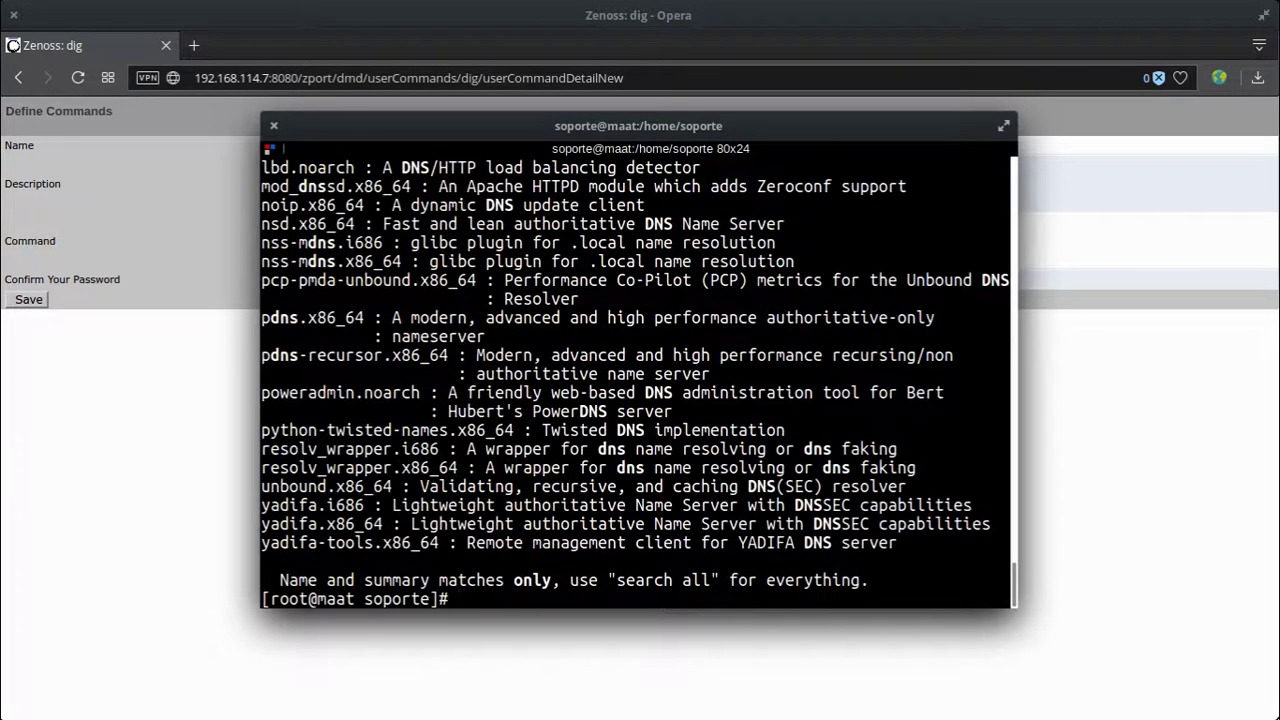
Step: Maximize the terminal, clear it, and rerun yum search dns
double_click(684, 126)
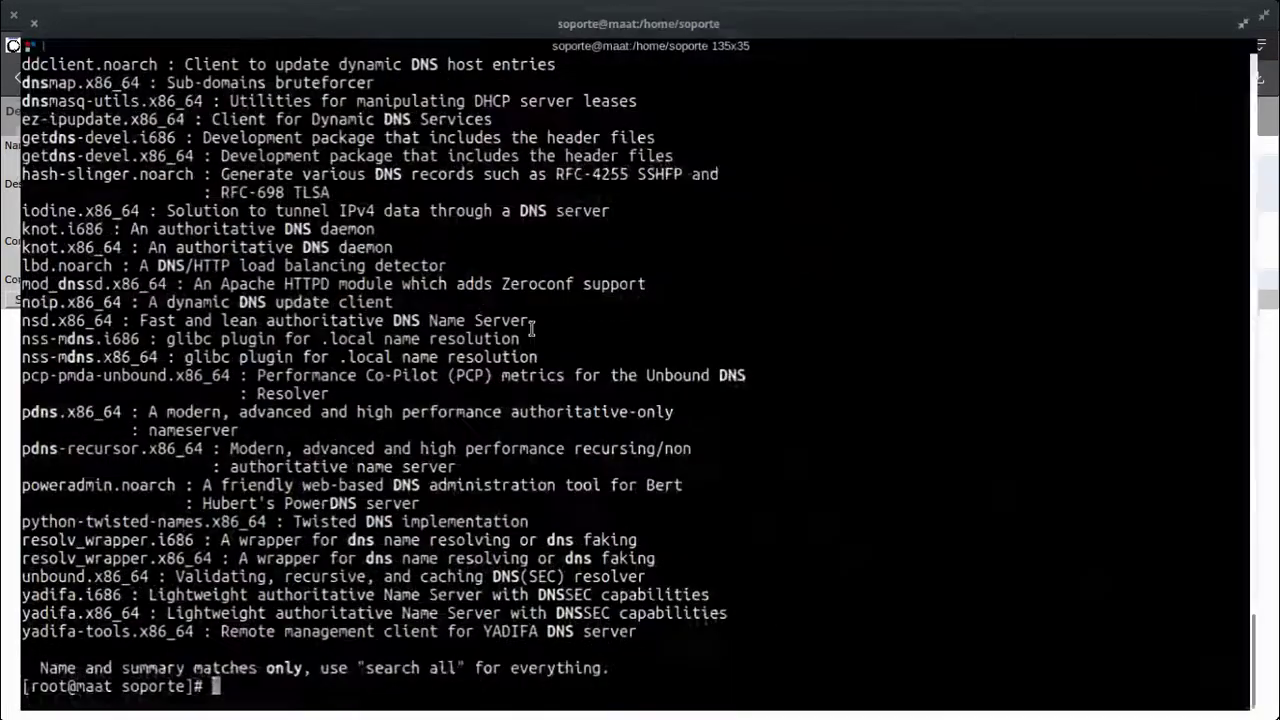
key(ctrl+l)
key(Up)
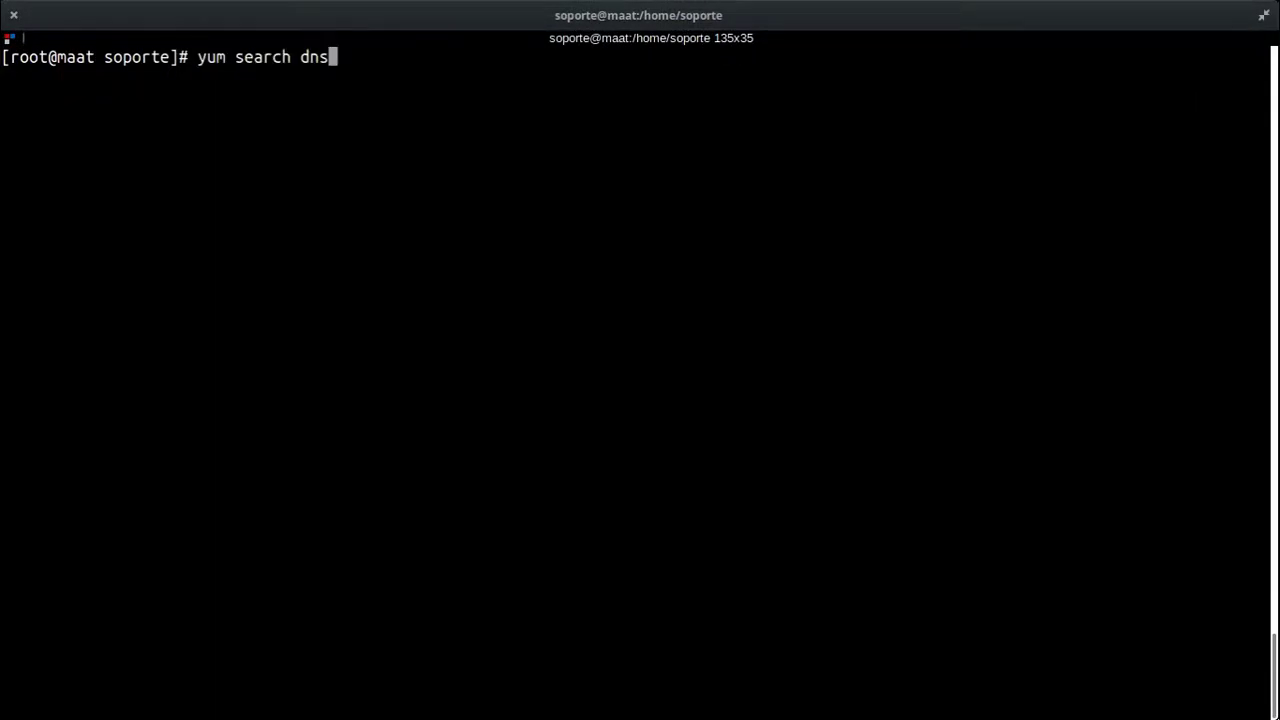
key(Return)
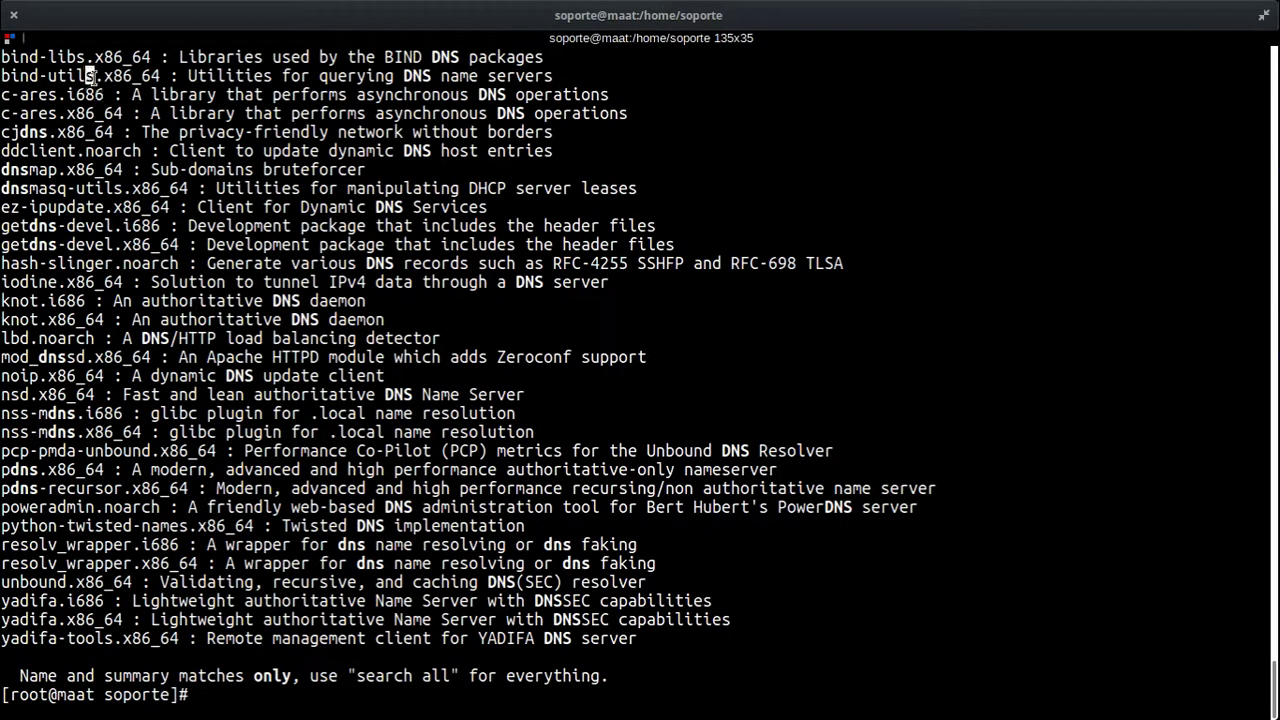
Step: Copy bind-utils from the results and run yum install bind-utils, already at latest 9.8.2
drag(95, 76, 3, 76)
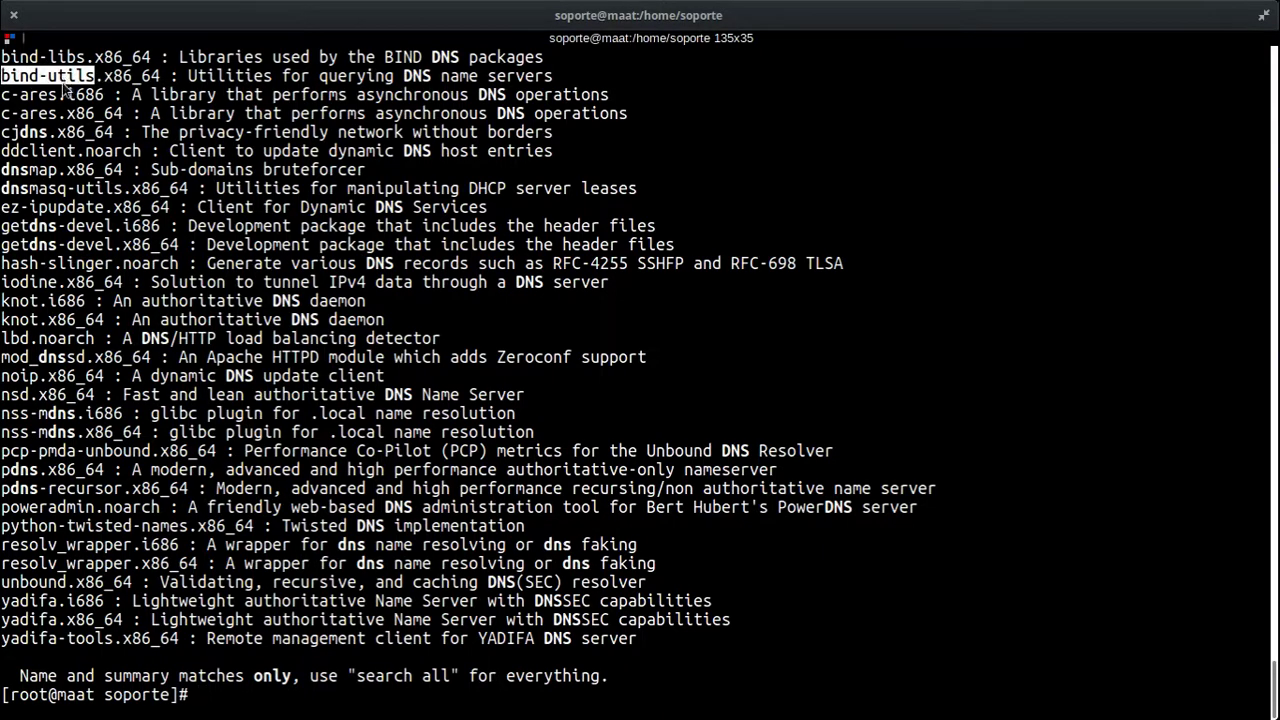
right_click(70, 86)
click(80, 92)
text(yum install)
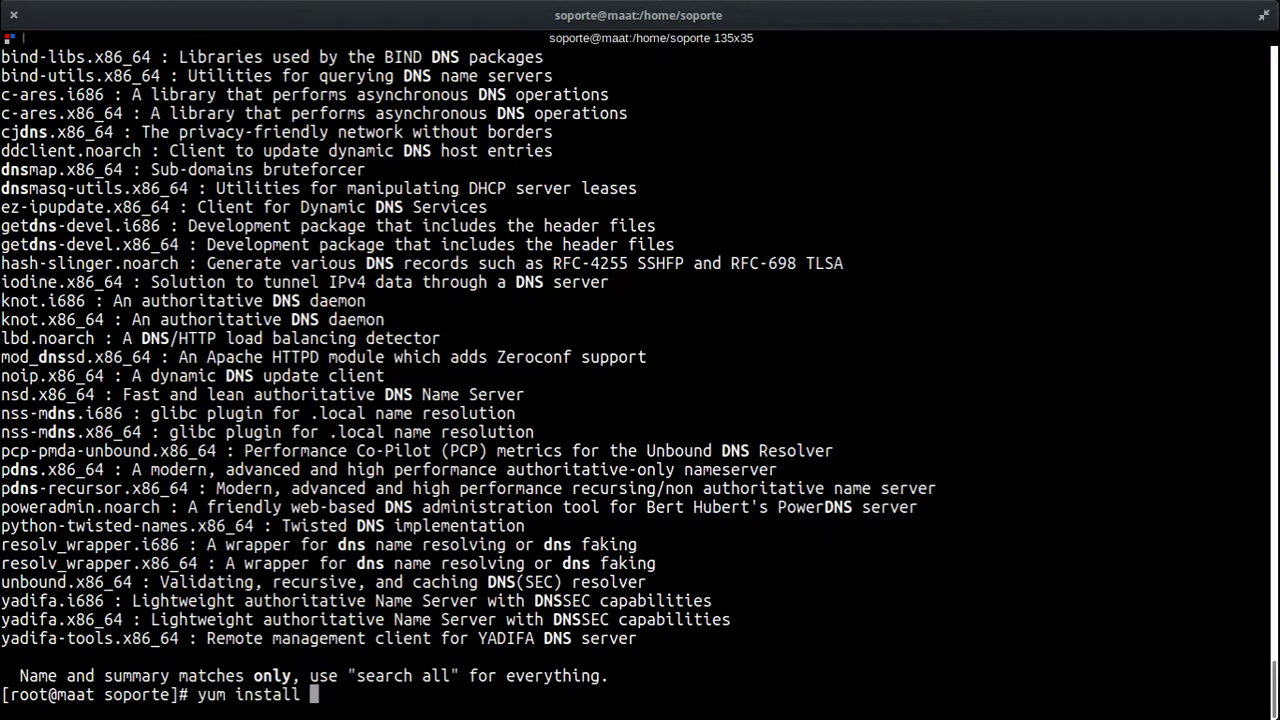
key(ctrl+shift+v)
key(Return)
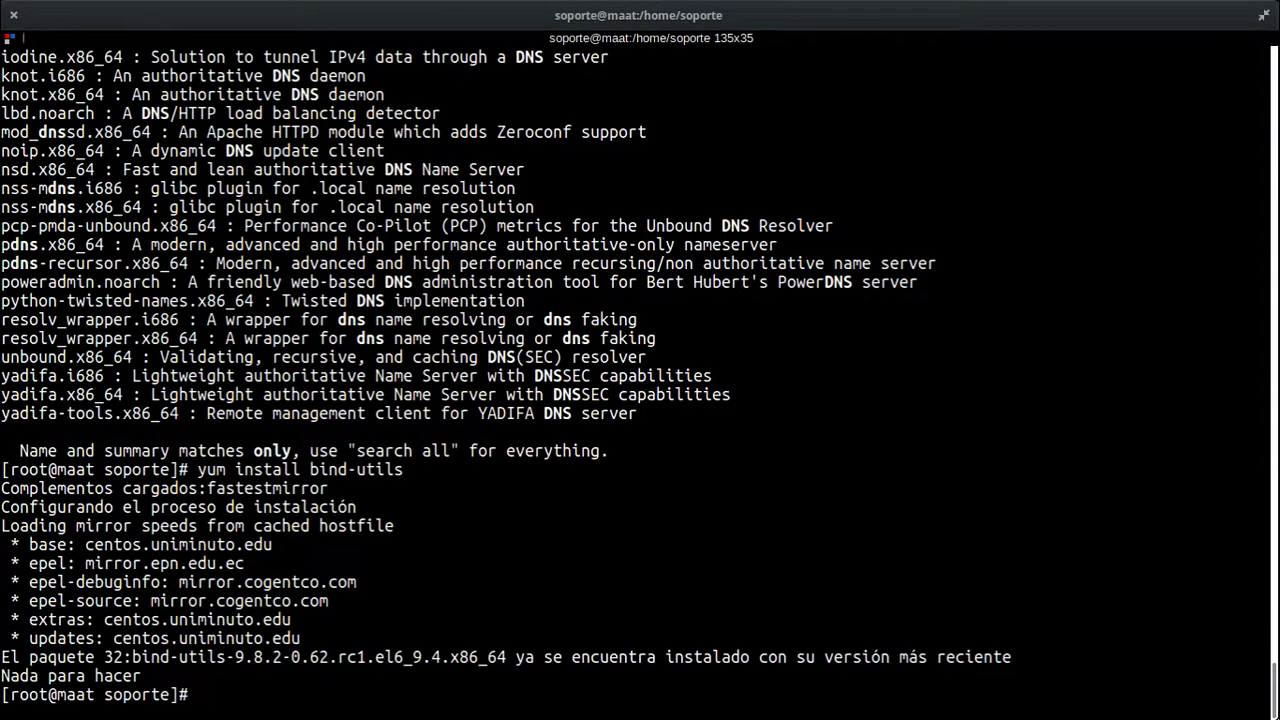
Step: Run dig, then dig ANY 127.0.0.1, which returns NXDOMAIN
text(dig)
key(Return)
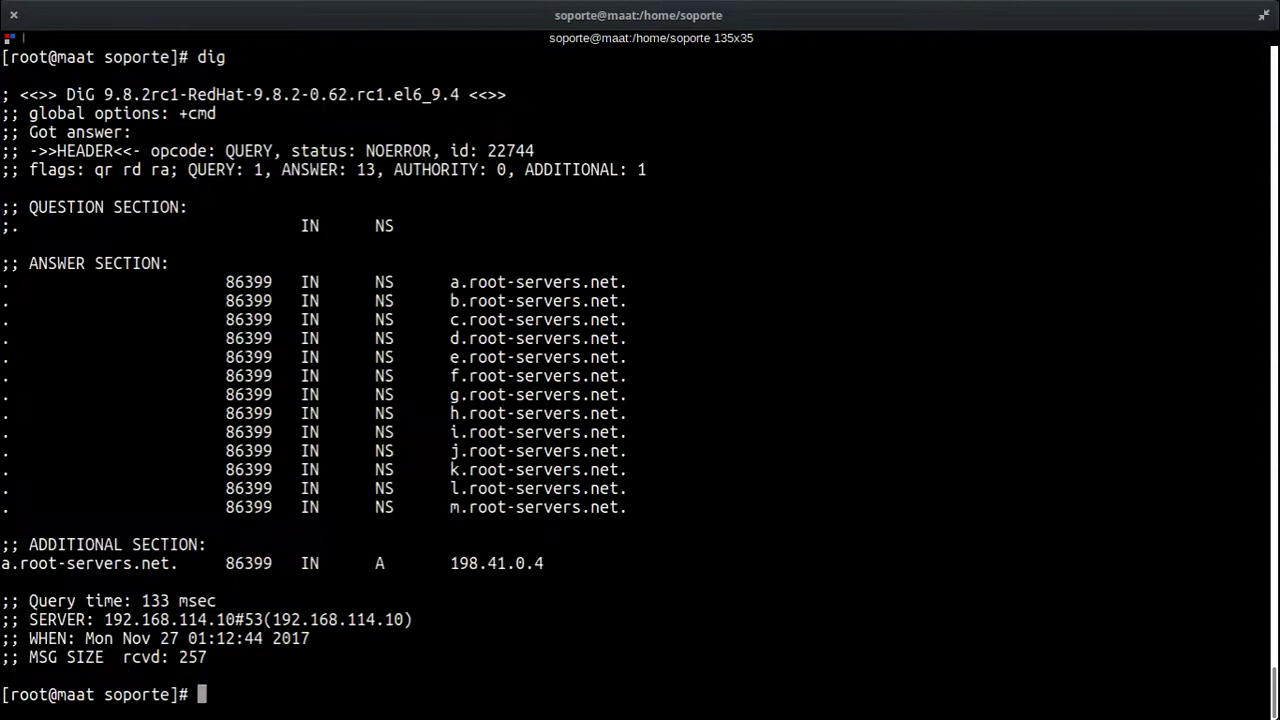
key(ctrl+l)
text(dig)
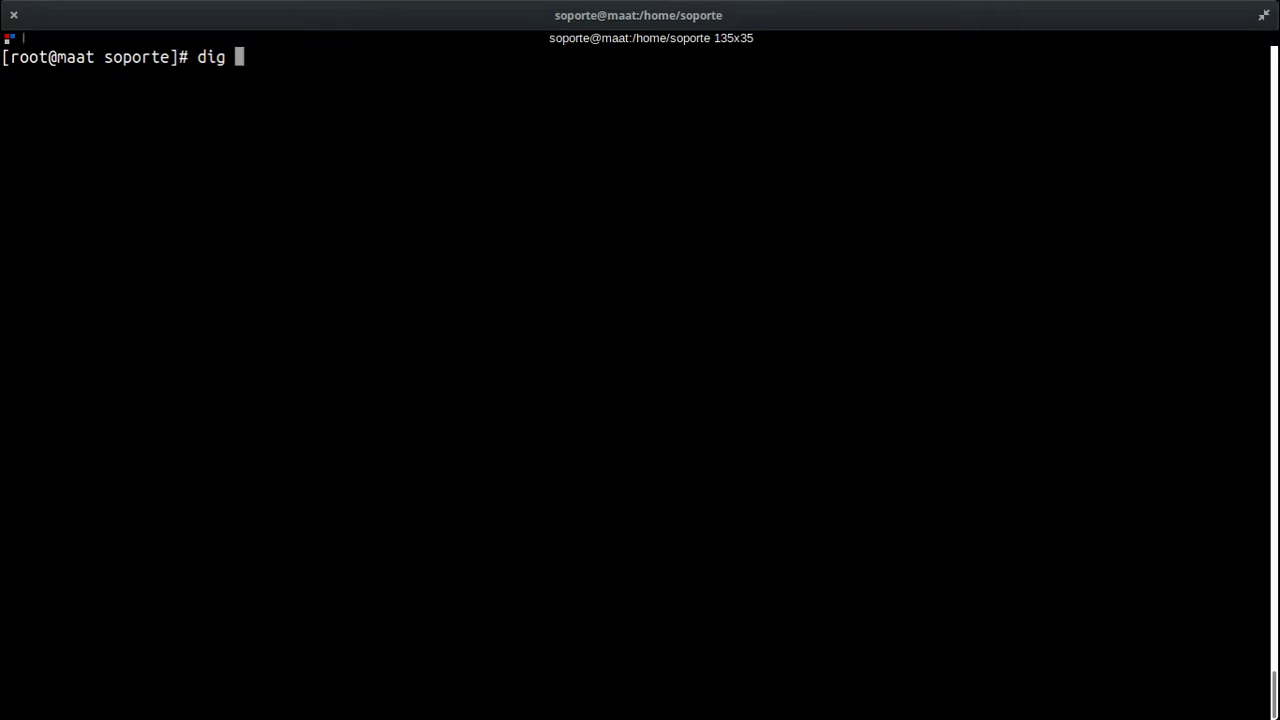
text( @)
key(BackSpace)
text(ANY 127.0.0.1)
key(Return)
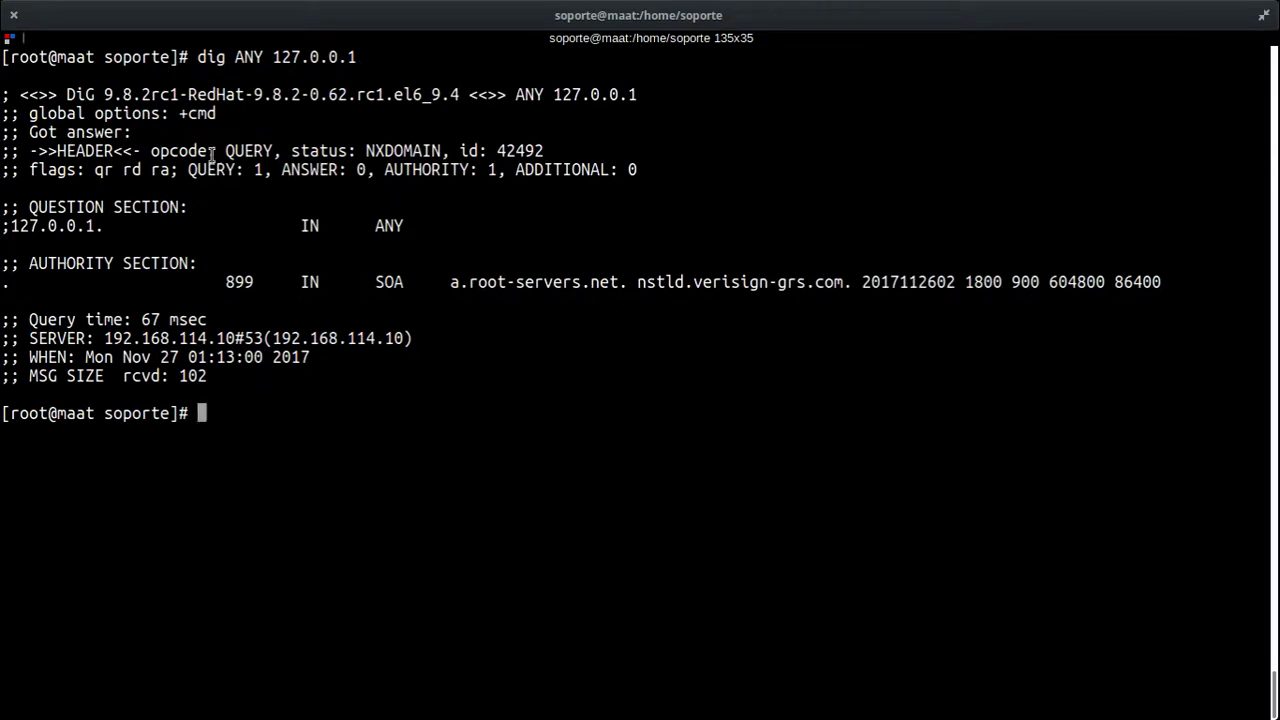
Step: Select 'dig ANY' and return to the Zenoss dig command form's Description field in Opera
drag(196, 57, 264, 57)
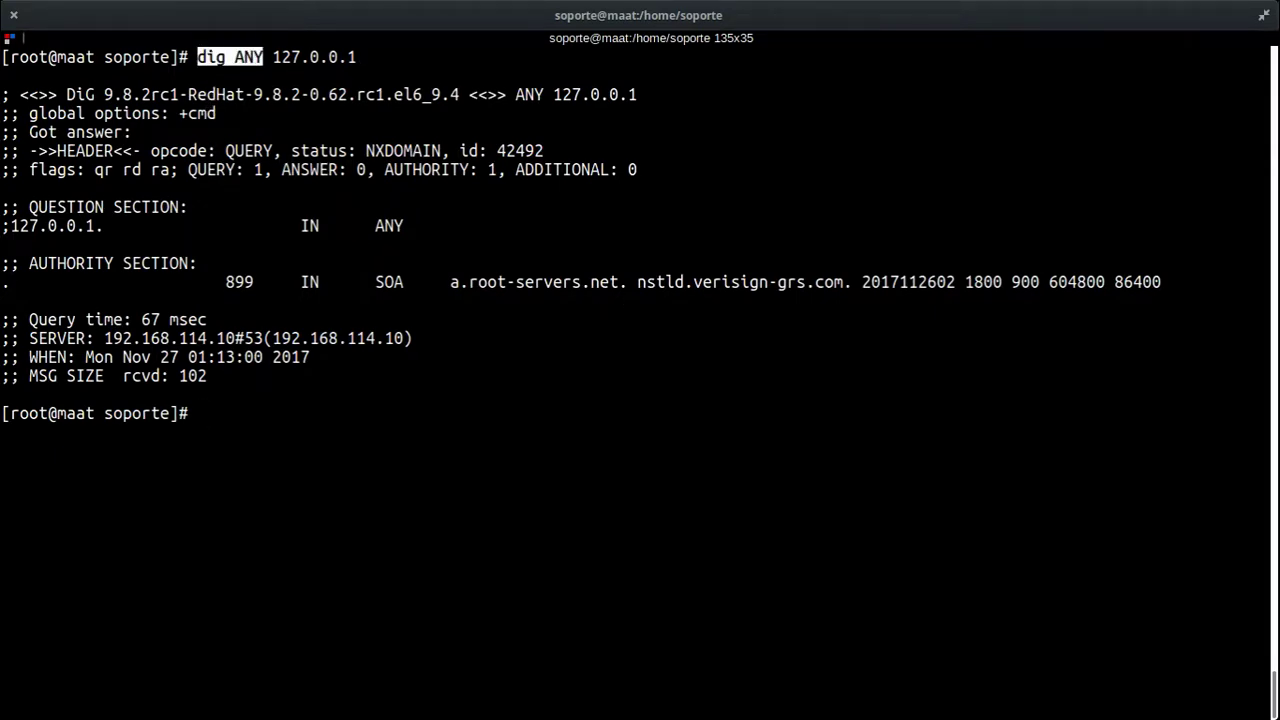
key(super+s)
click(418, 371)
click(480, 163)
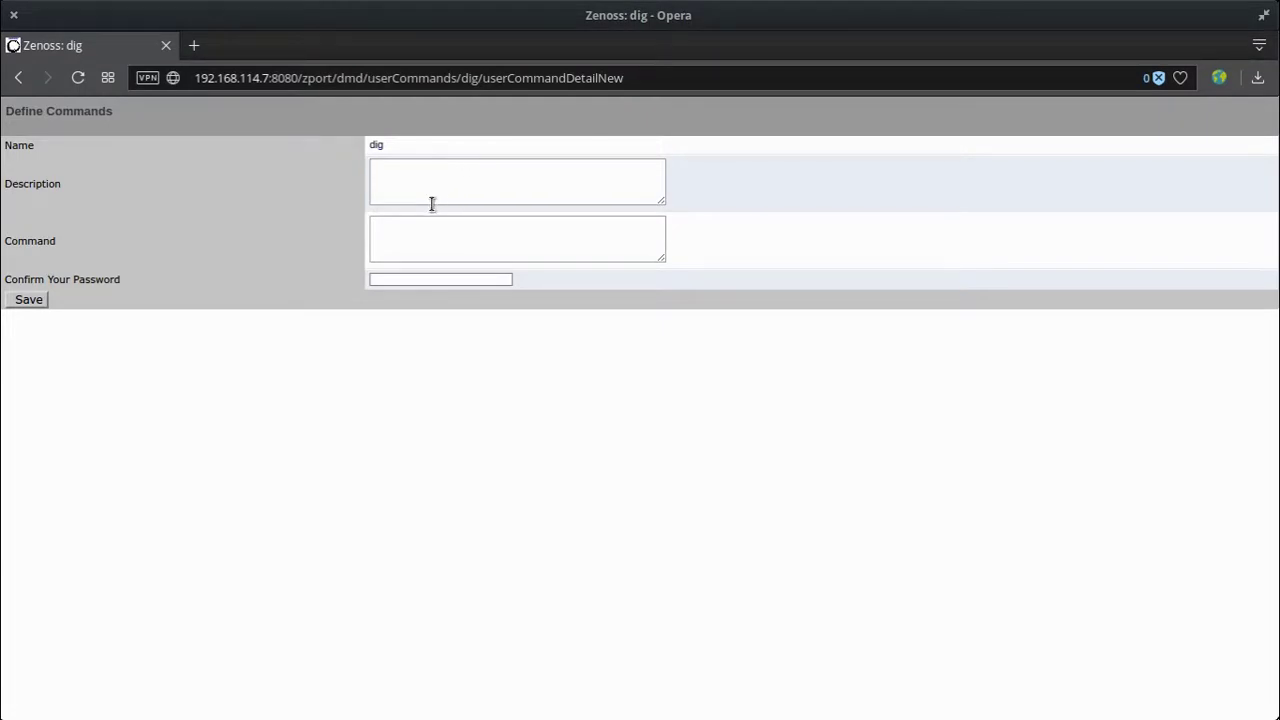
Step: Enter 'dig ANY' as description, go back to the Commands list, and select ping's device IP variable
text(dig ANY)
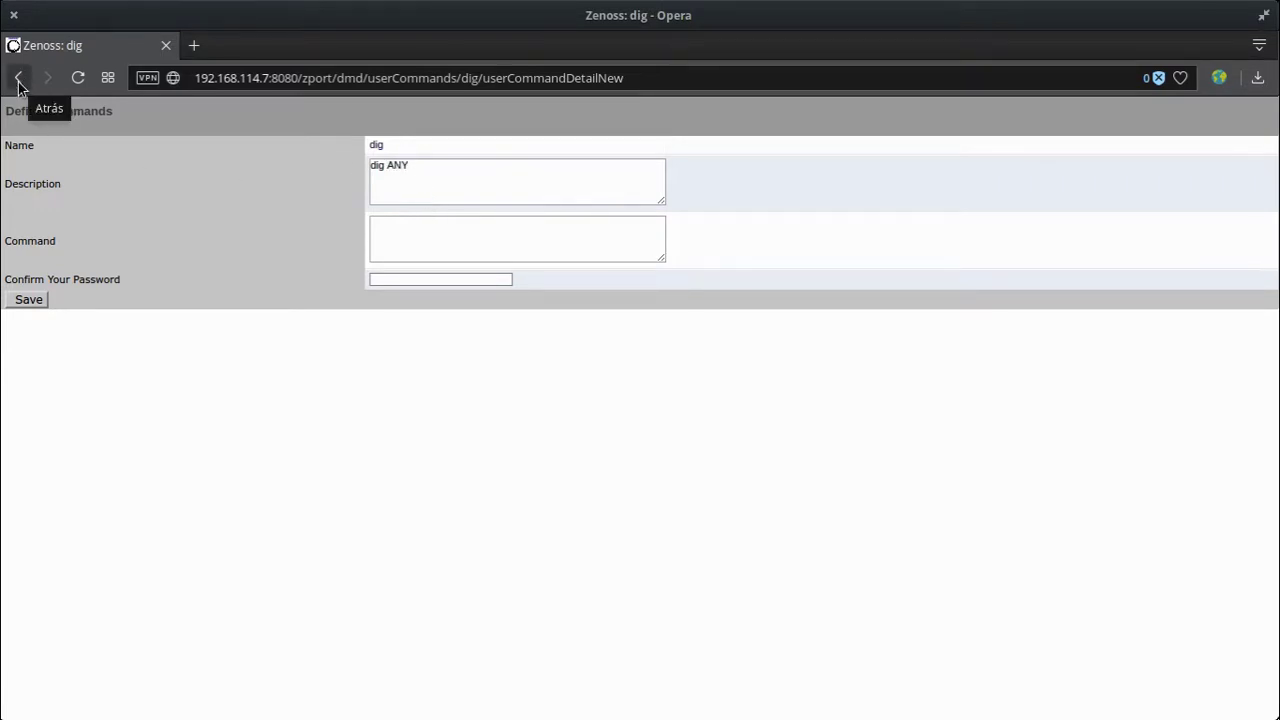
drag(428, 166, 326, 171)
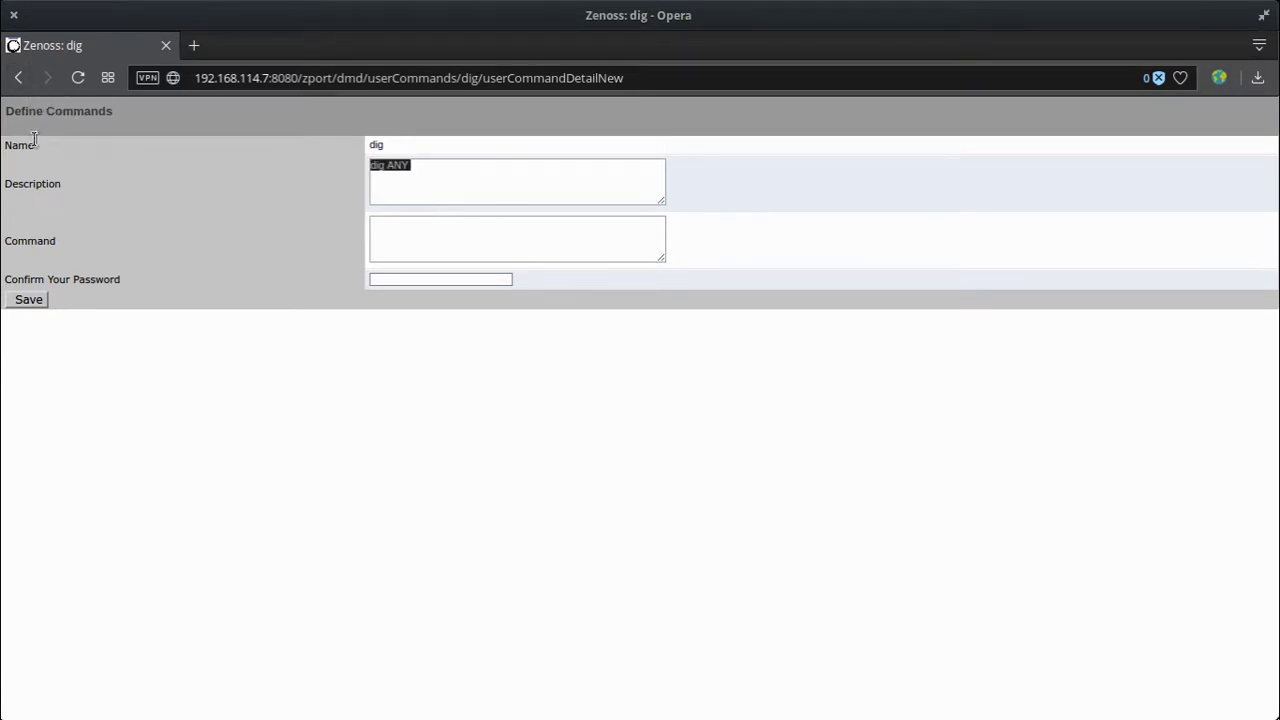
click(18, 77)
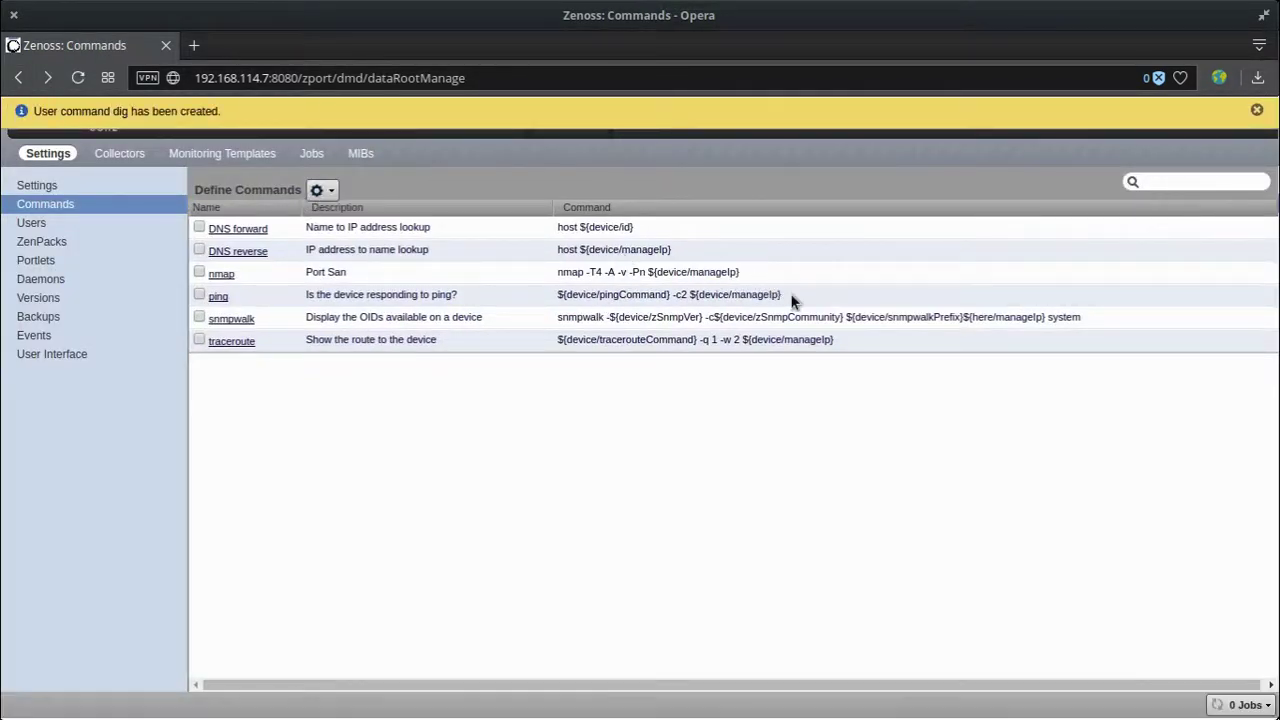
drag(791, 296, 689, 295)
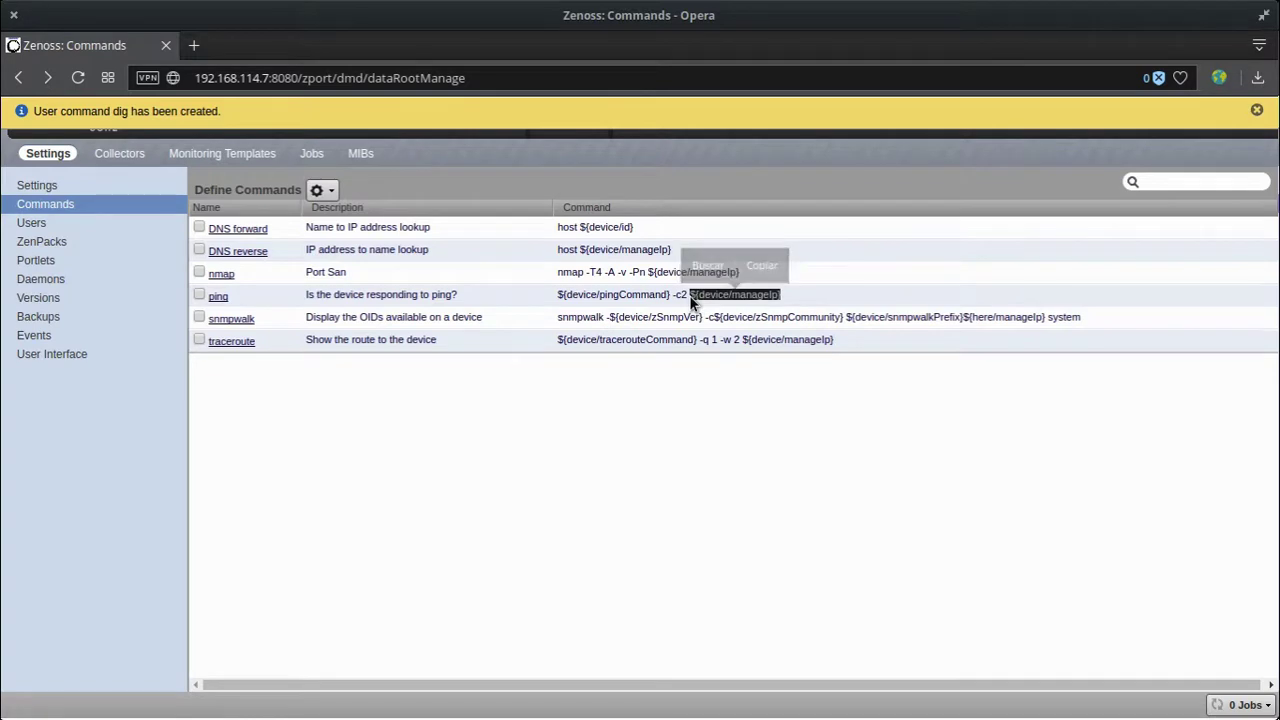
Step: Add a new user command from the gear menu and submit its id
click(318, 190)
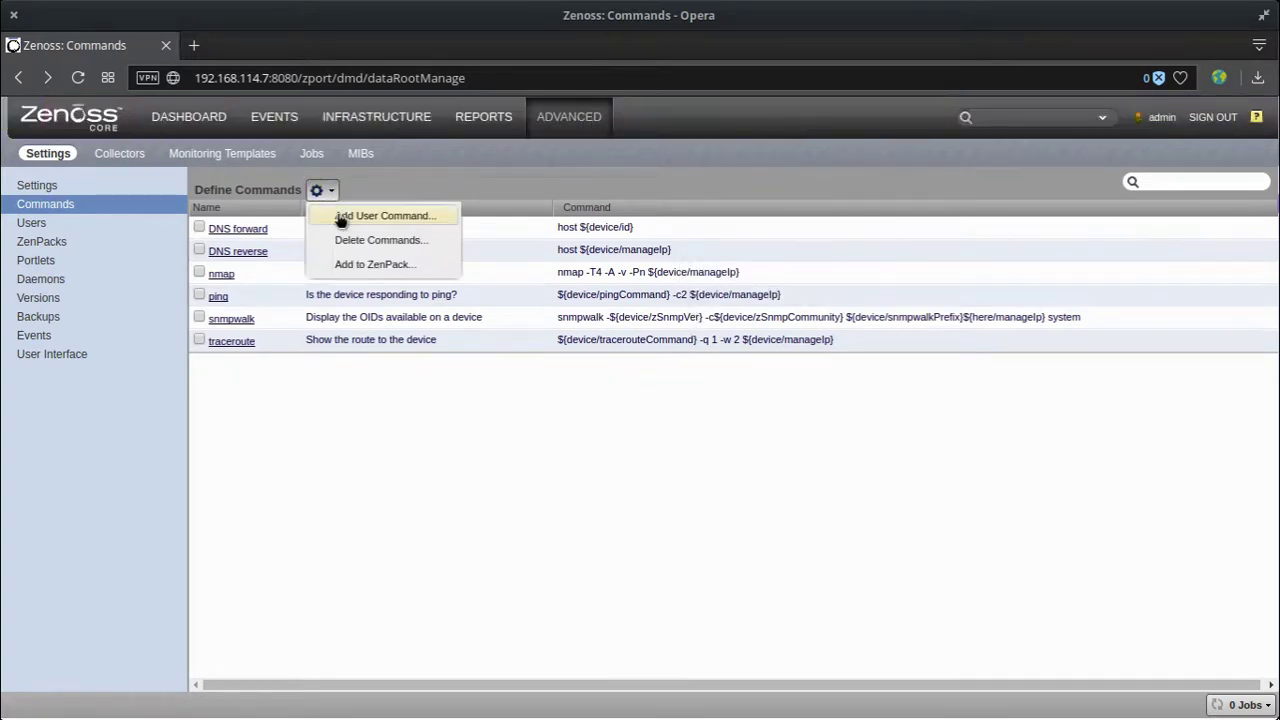
click(343, 216)
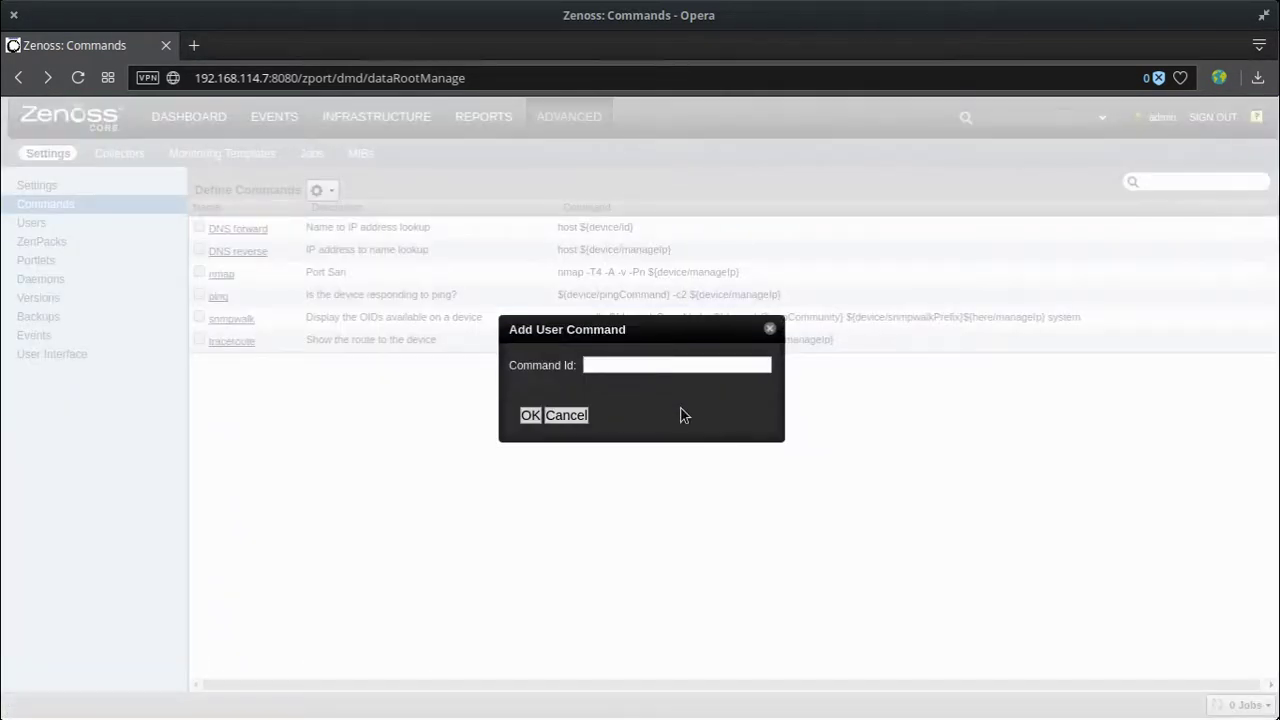
text(ping)
key(Return)
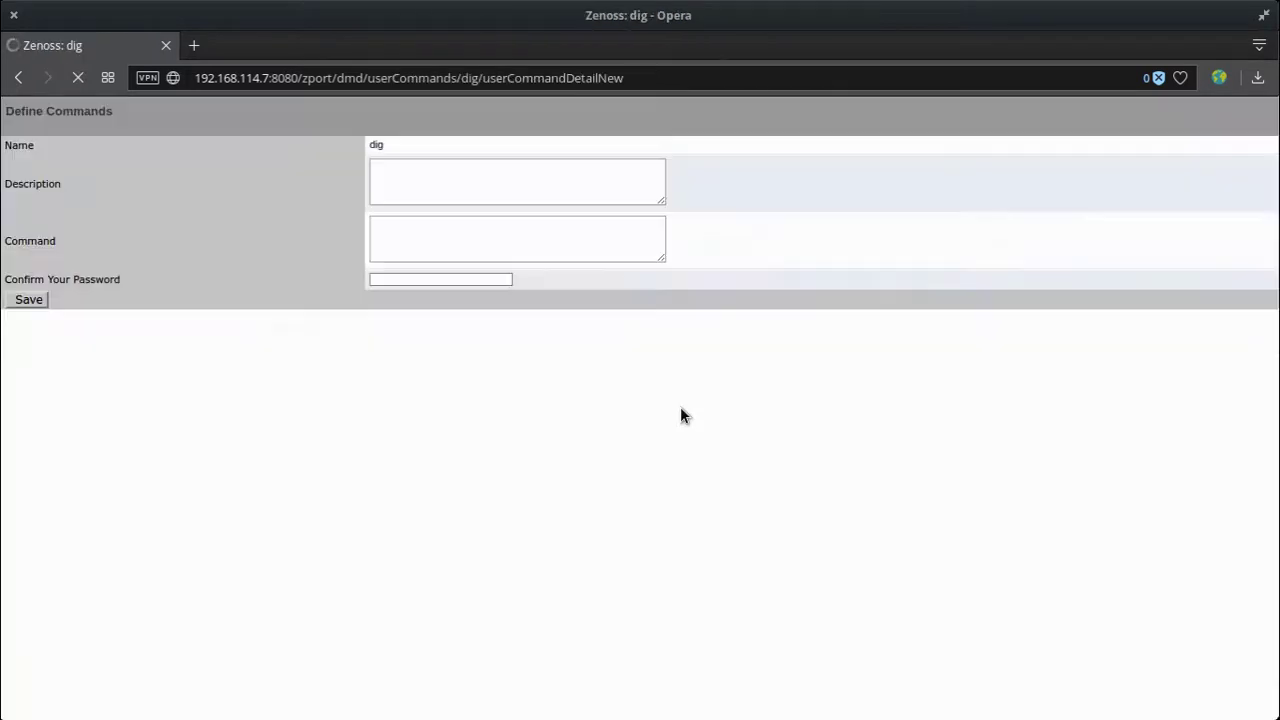
Step: Describe it as 'DNS Scan Server' with command dig -X ${device/manageIp}, confirm the account password, and save
click(443, 174)
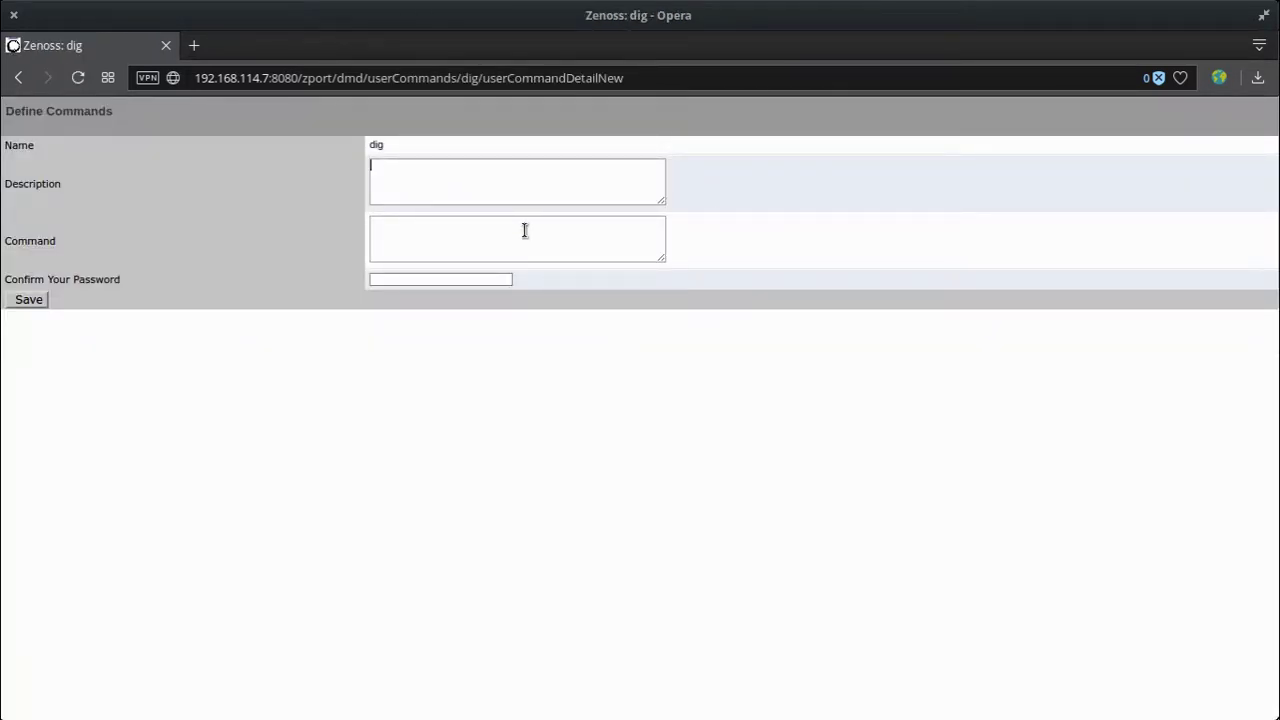
text(DNS Scan Server)
click(524, 230)
text(dig -X)
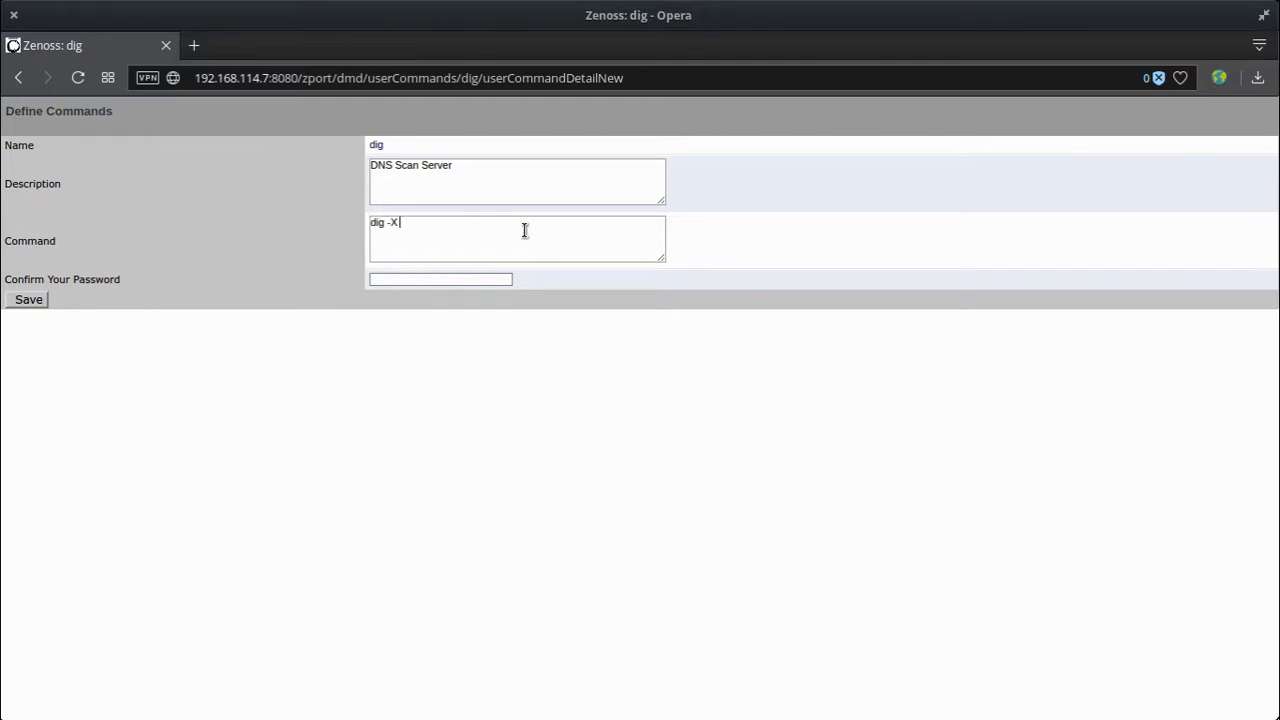
key(ctrl+v)
click(372, 279)
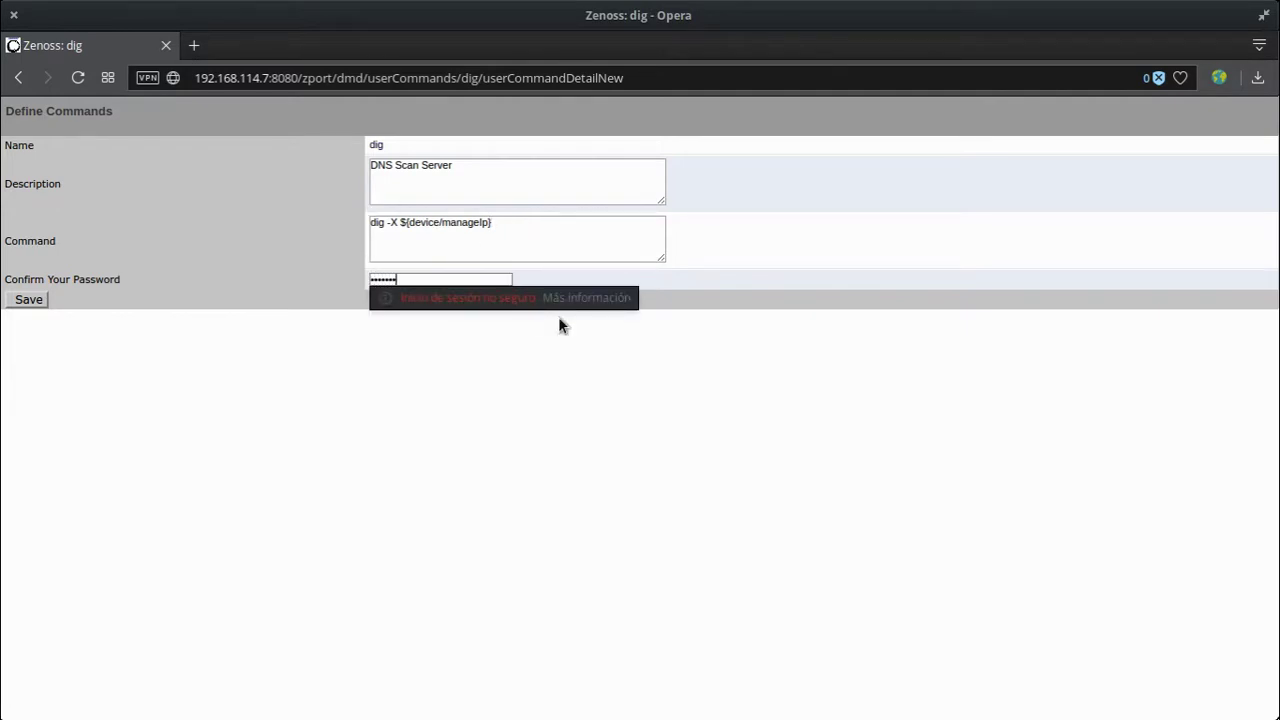
key(Return)
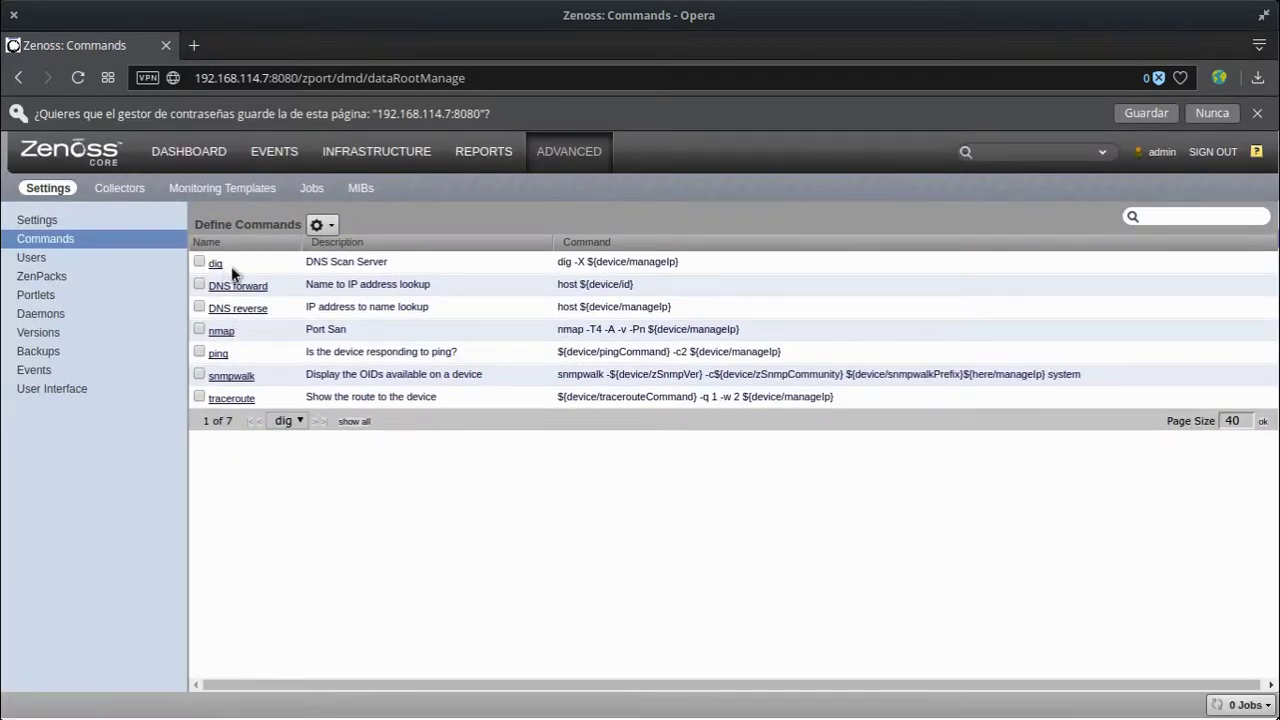
Step: Open the Servidor MAAT device from the Infrastructure device list
click(370, 158)
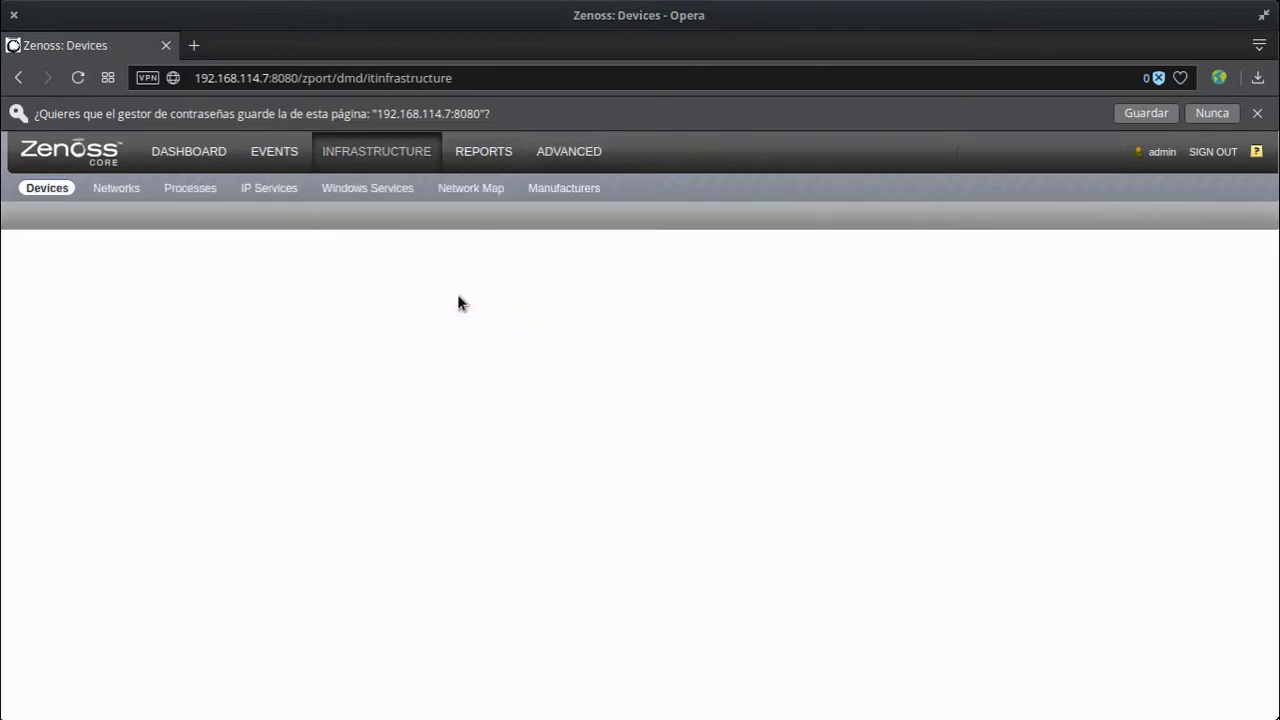
click(298, 319)
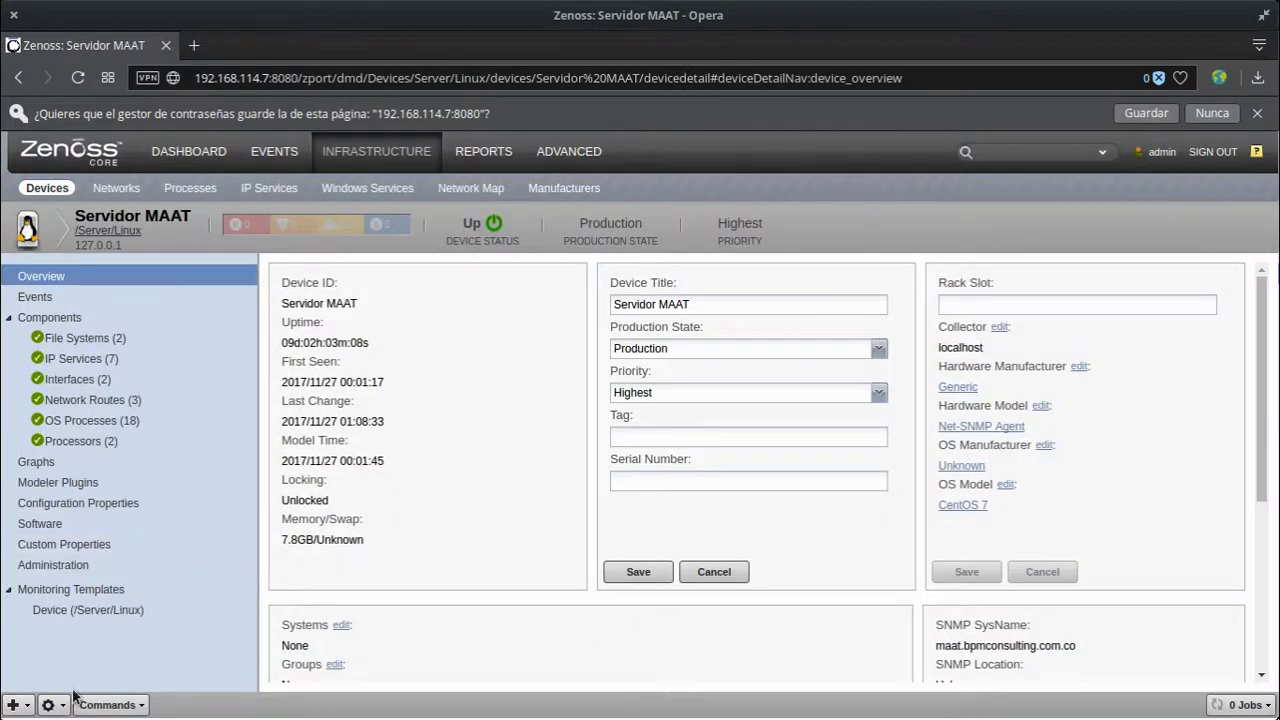
Step: Run dig on Servidor MAAT, review the 'Invalid option: -X' output, and close the window
click(118, 705)
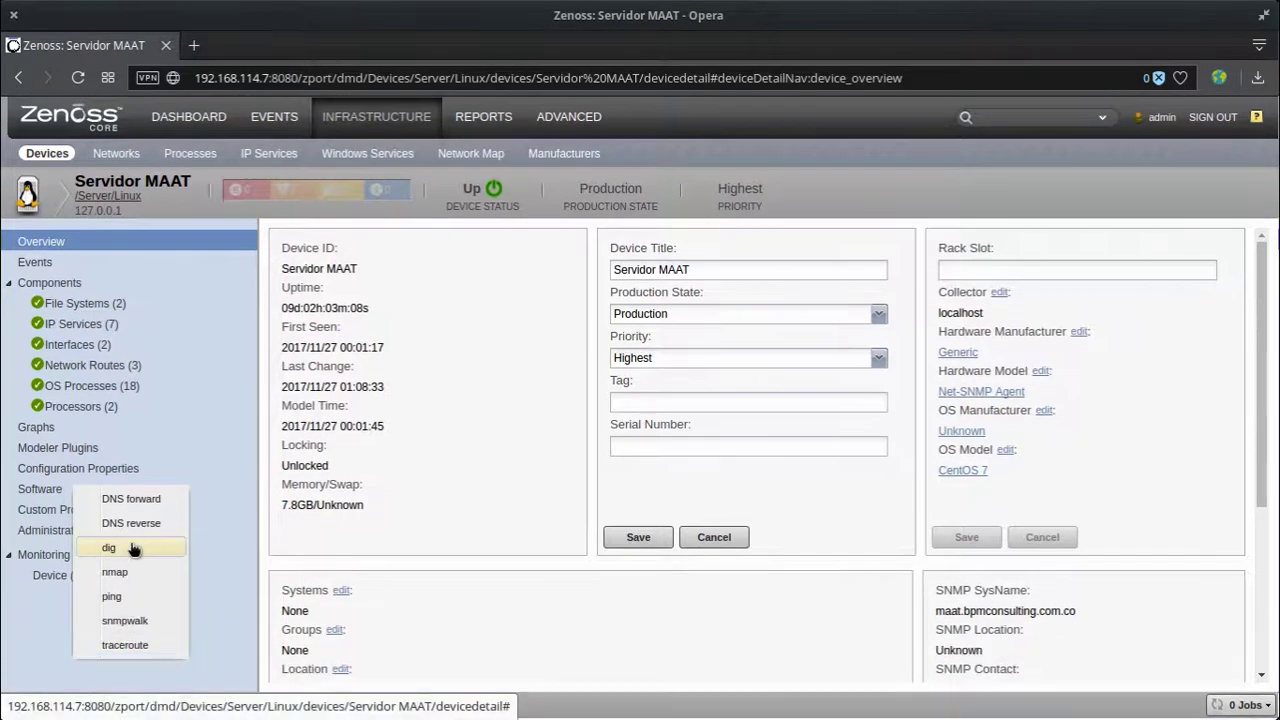
click(136, 550)
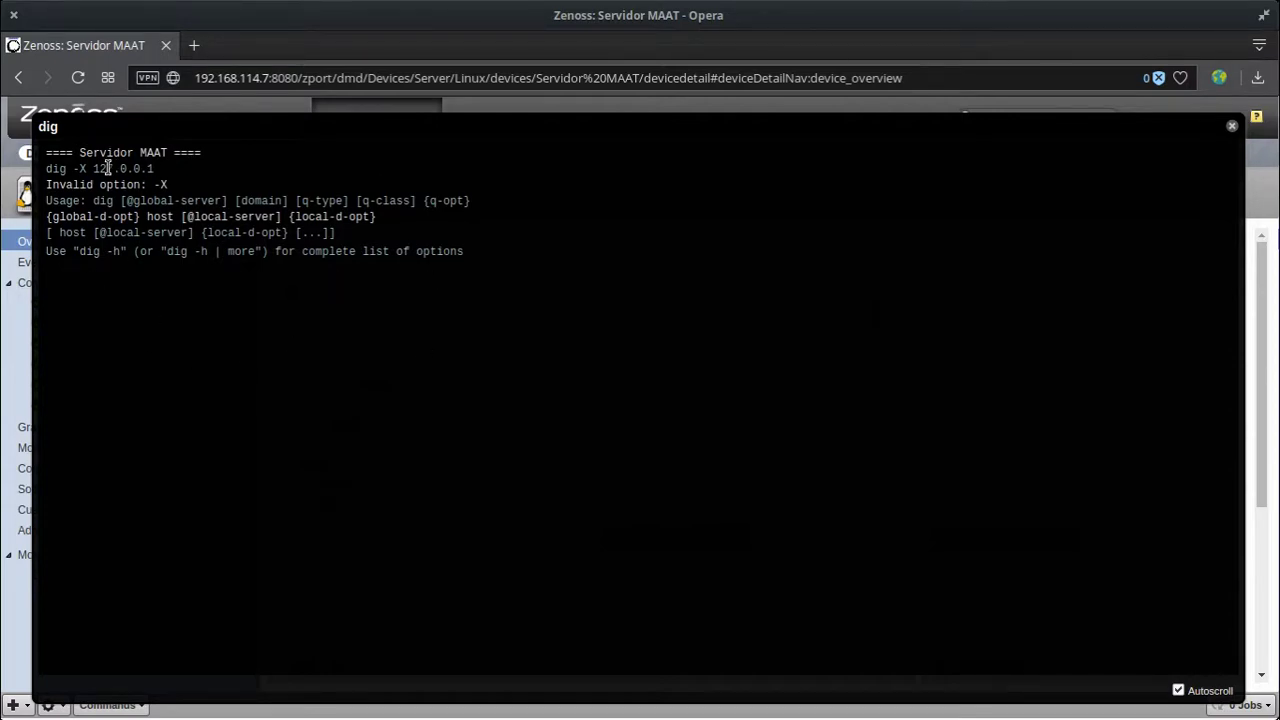
drag(92, 168, 157, 170)
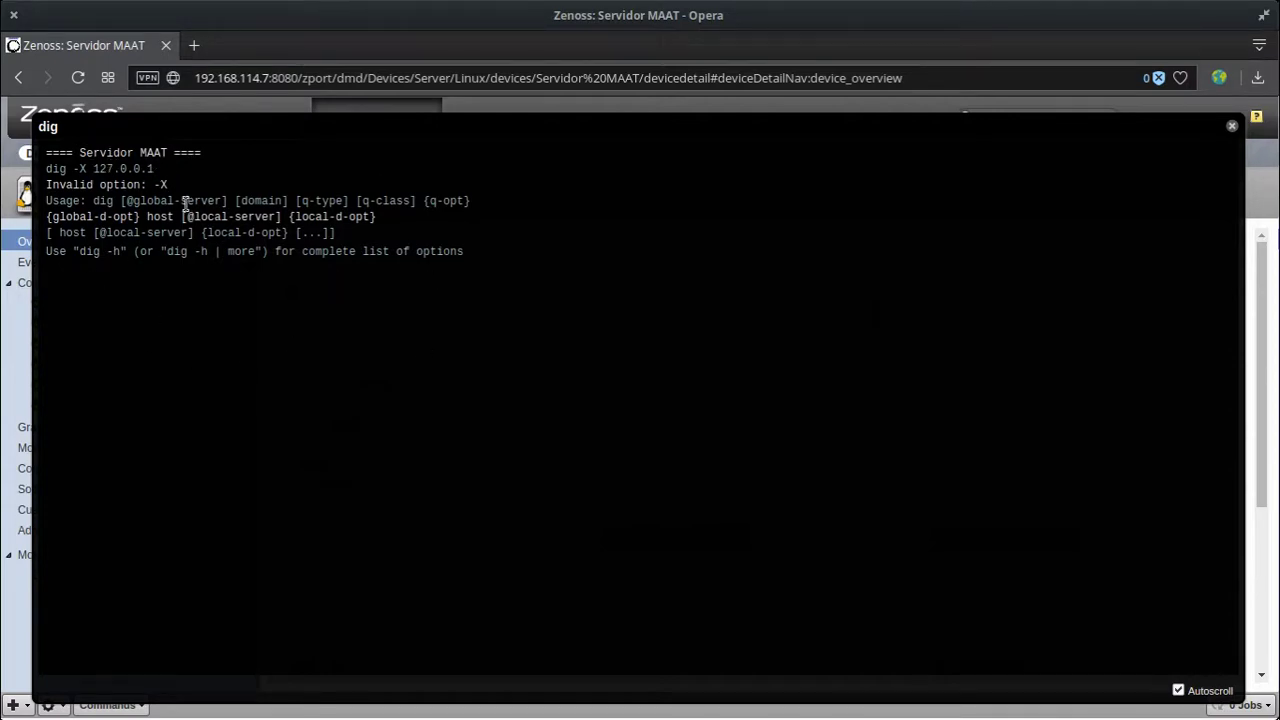
click(258, 349)
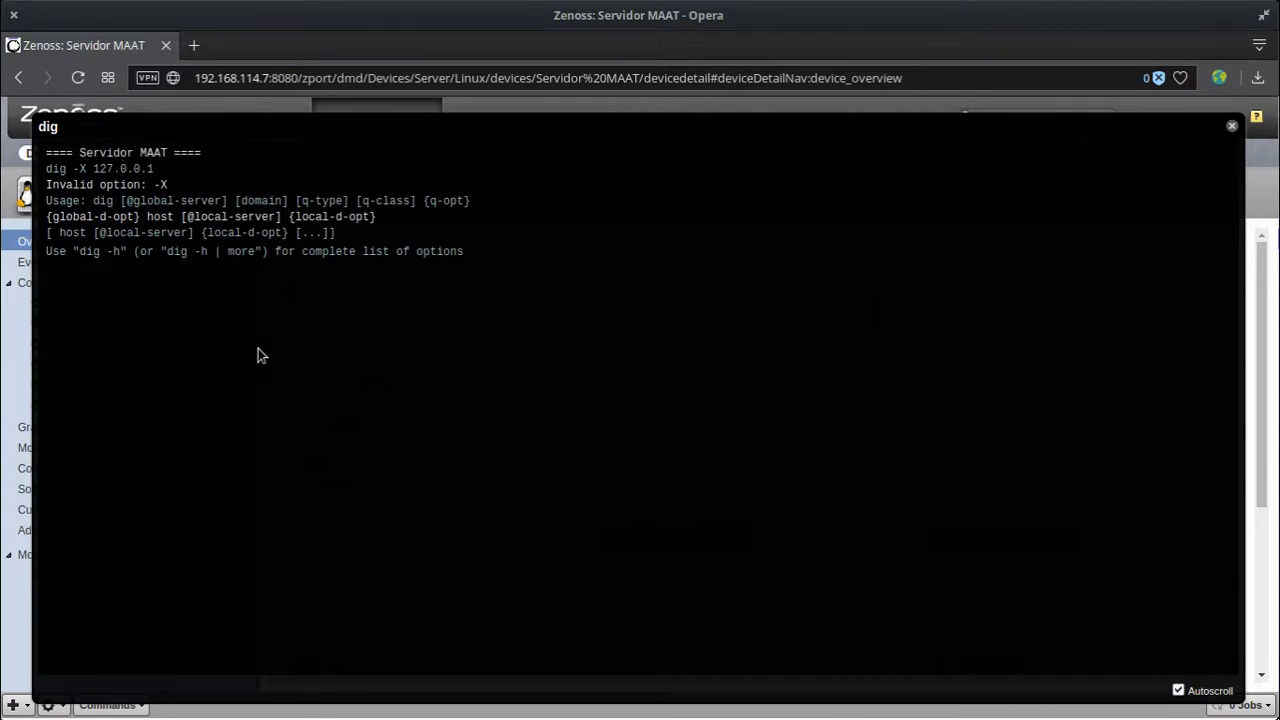
click(1235, 127)
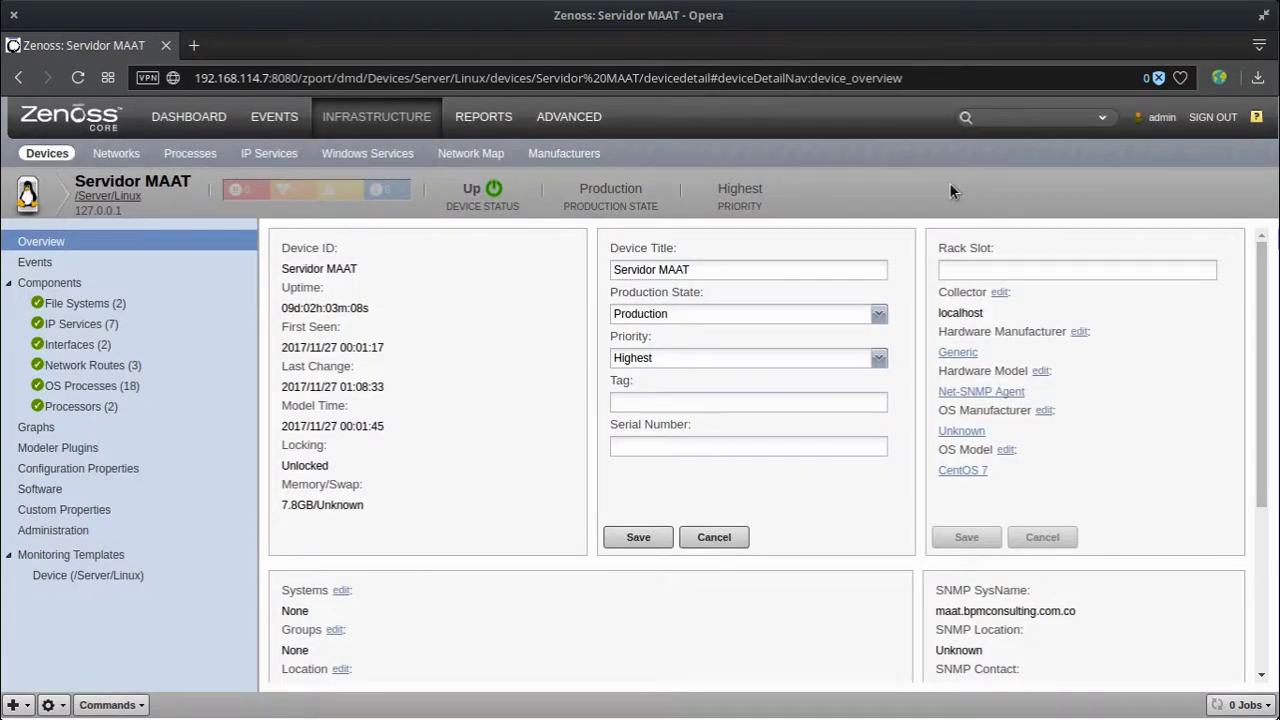